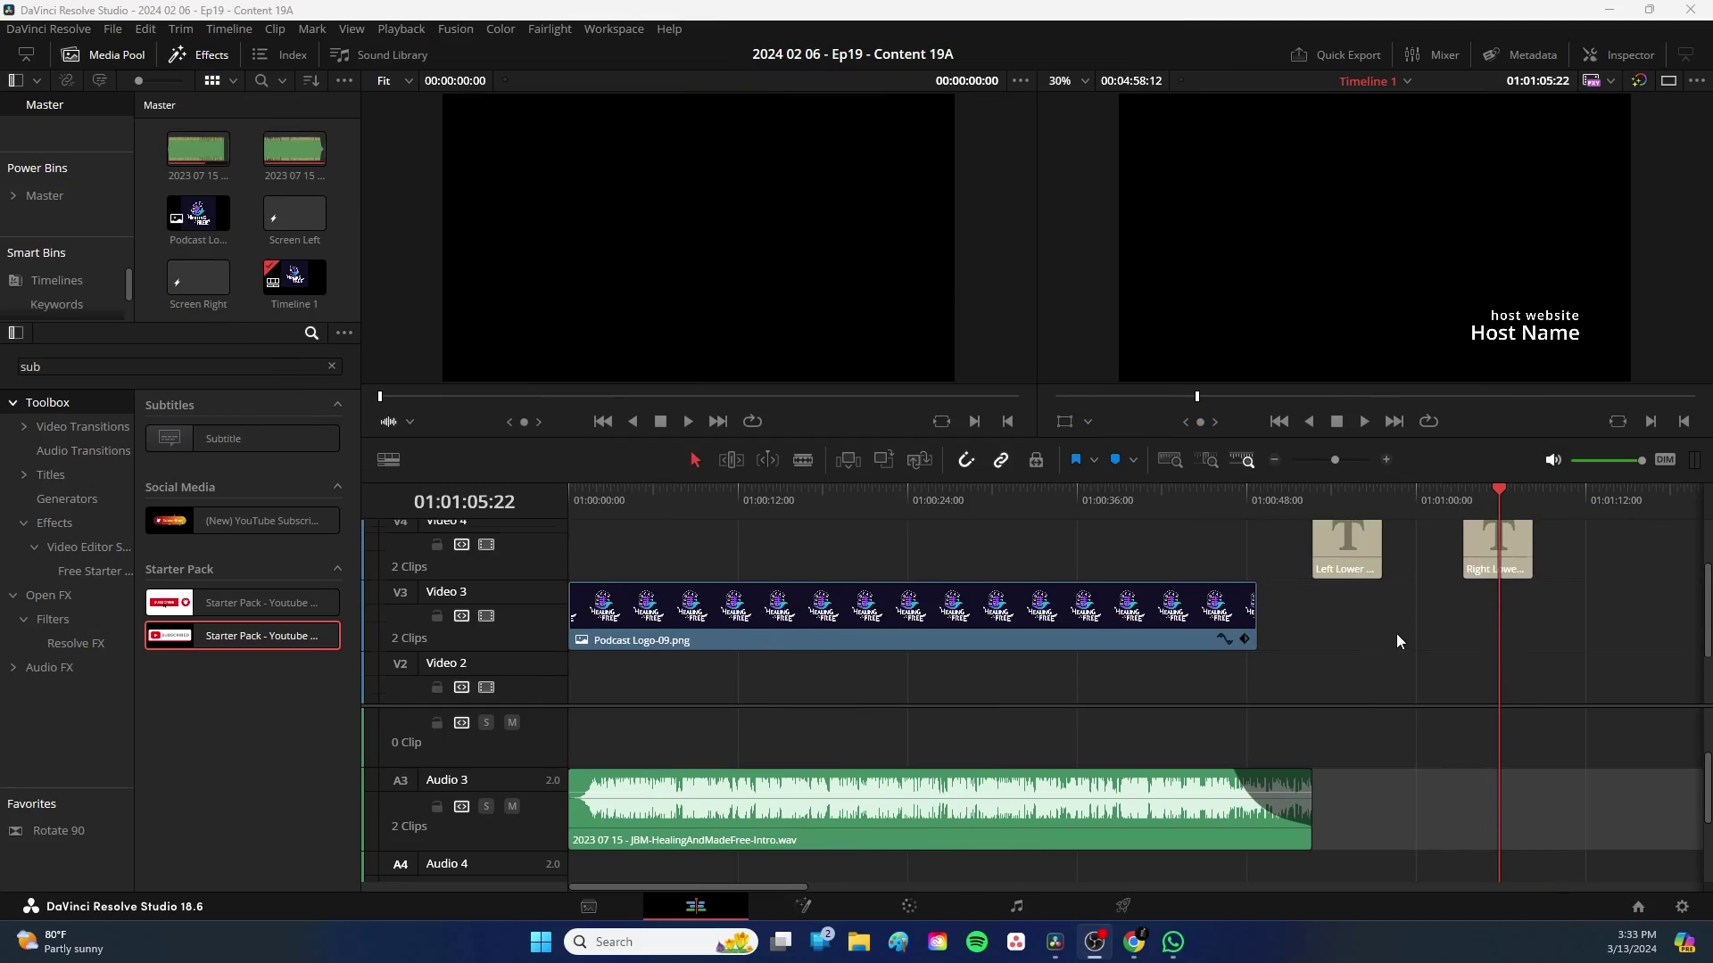
scroll(1237, 591, up, 2)
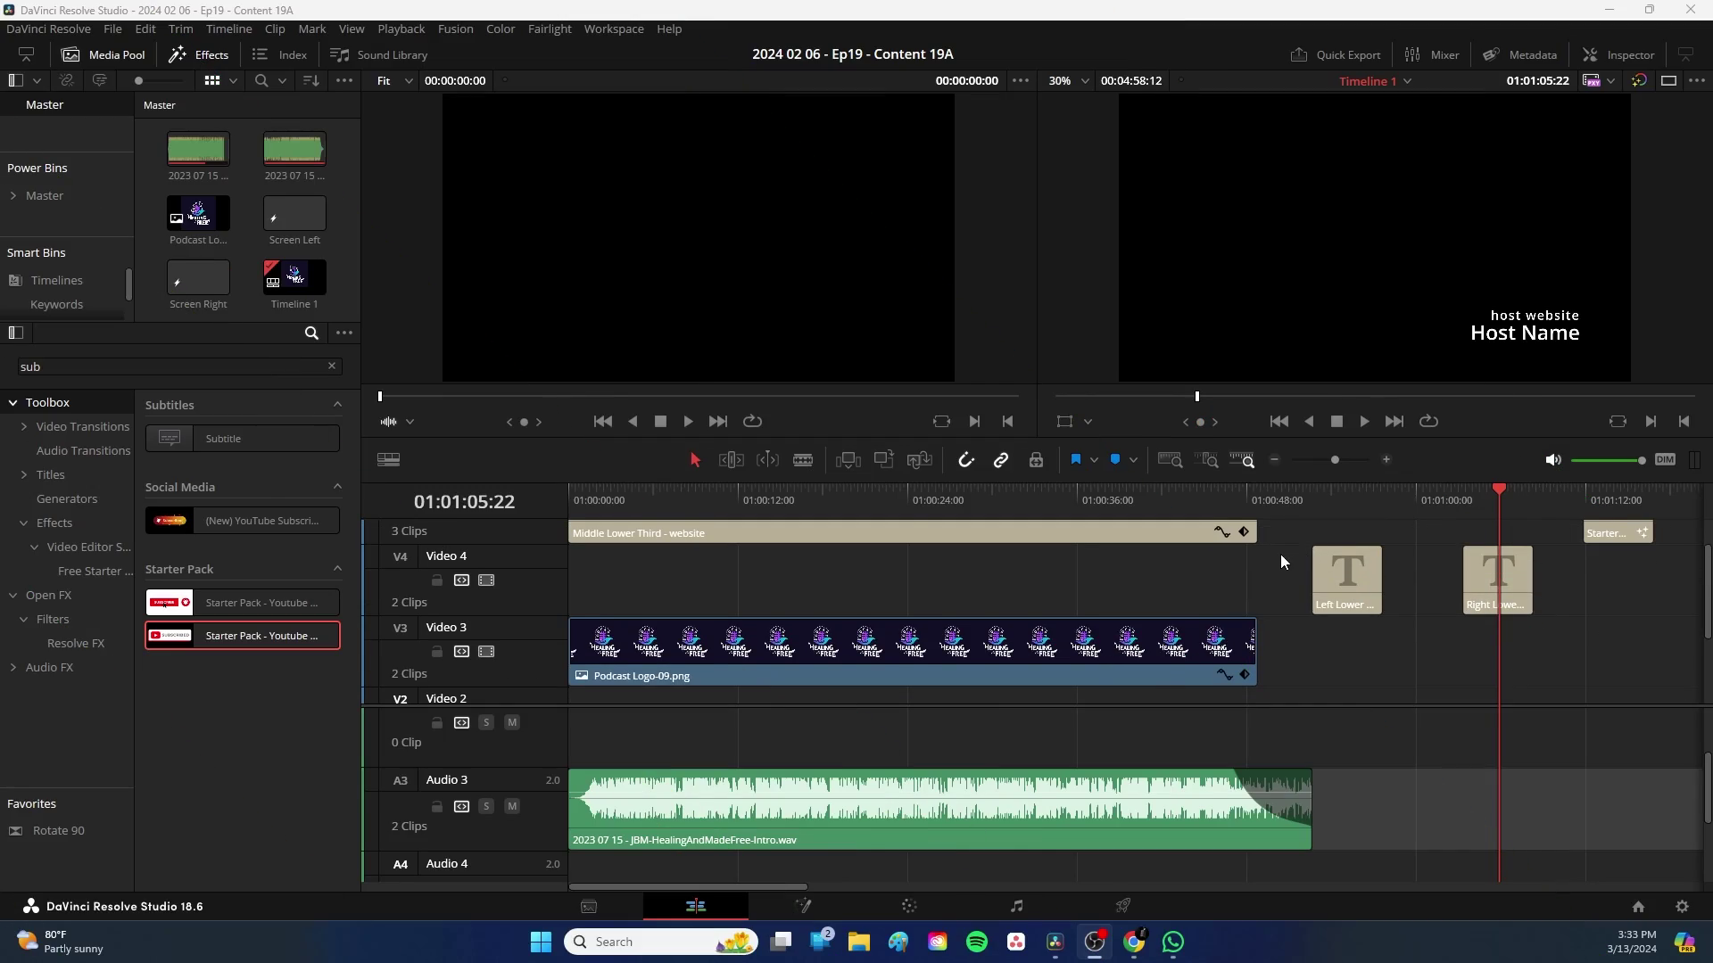
scroll(1281, 558, up, 1)
scroll(1281, 554, down, 2)
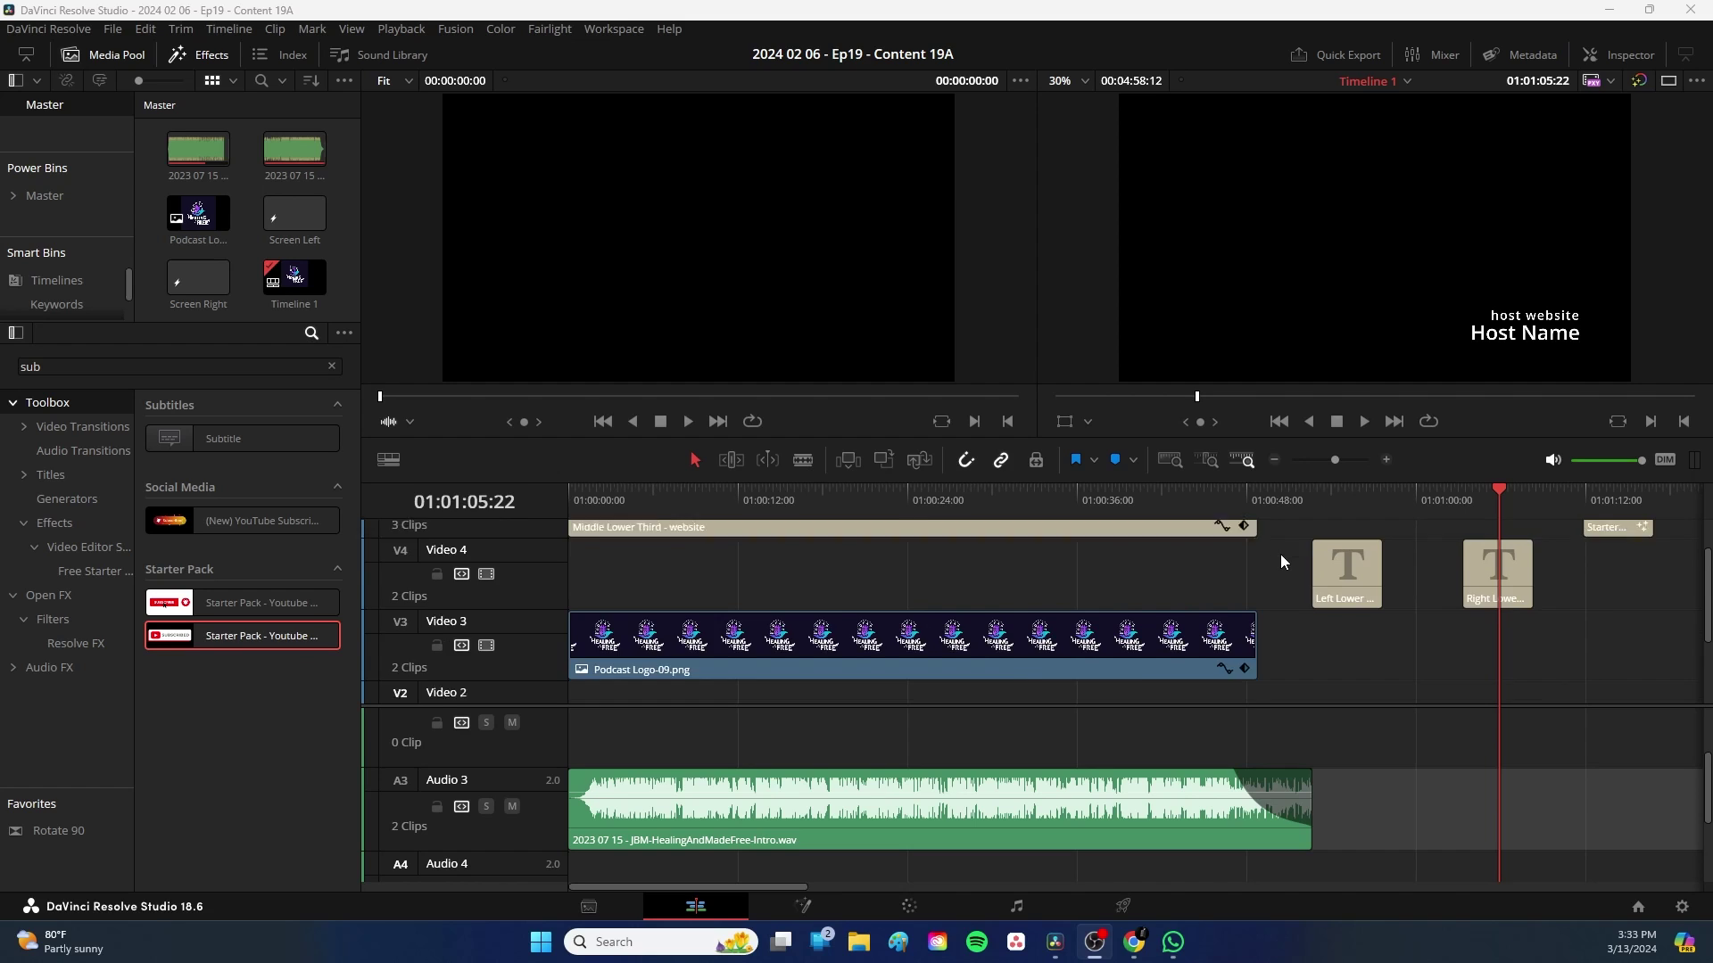
scroll(1282, 554, up, 2)
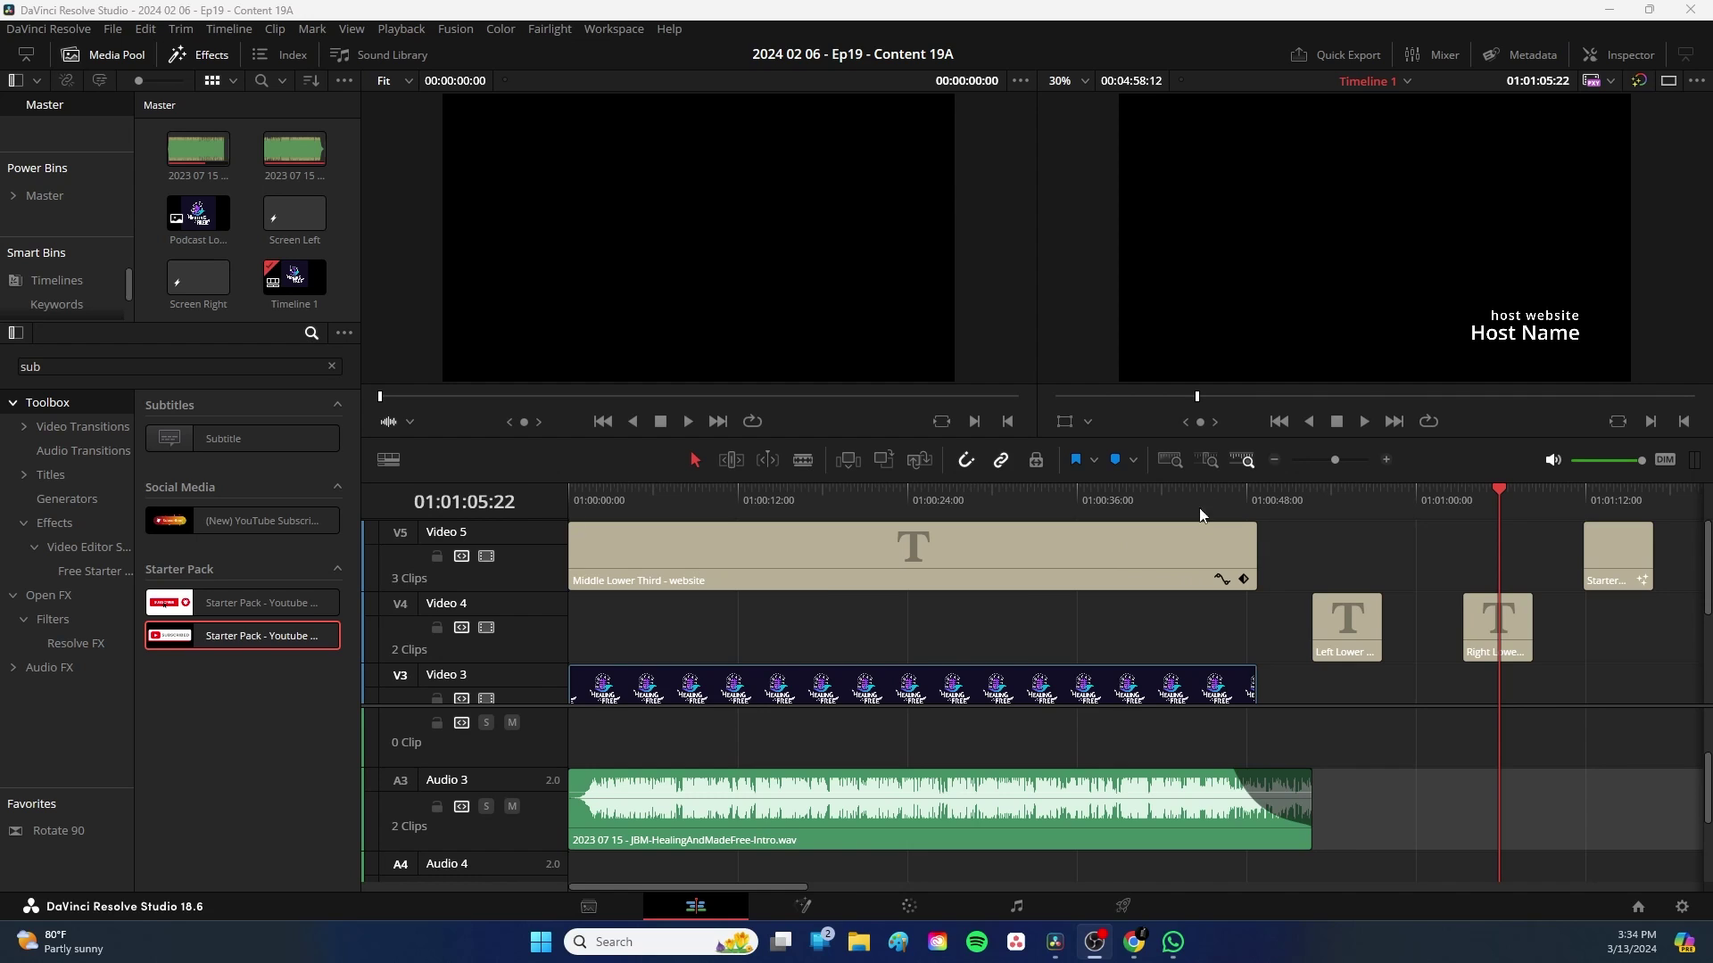
click(1173, 457)
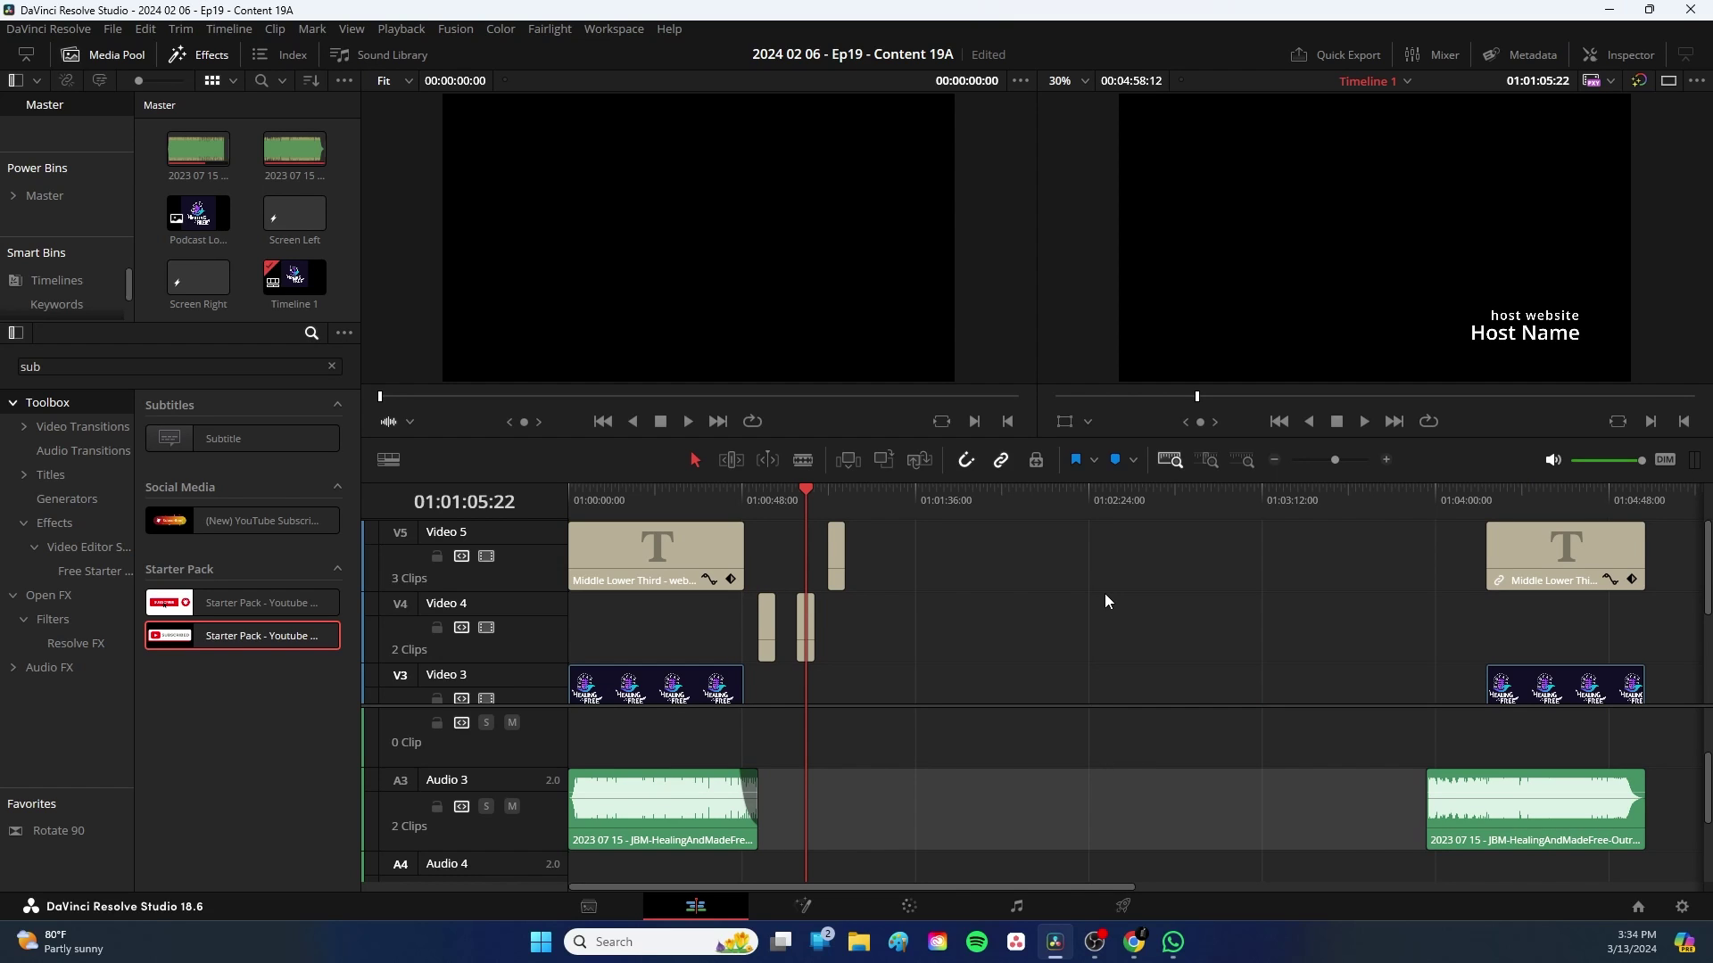
scroll(1020, 601, down, 3)
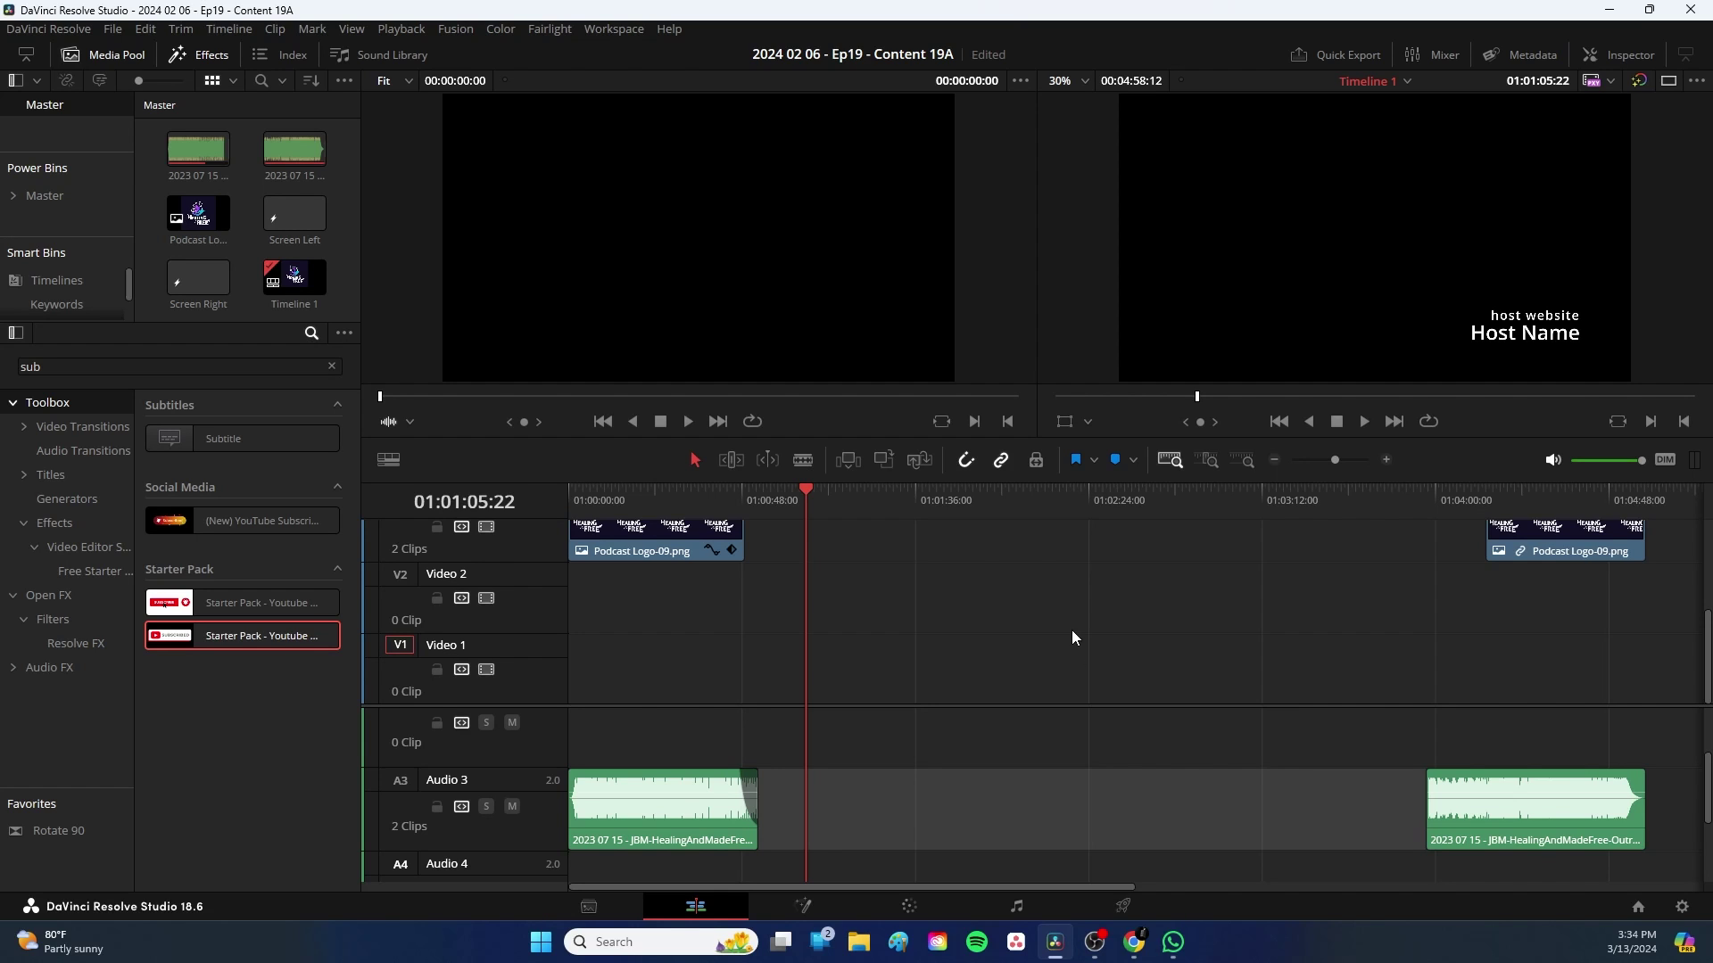
scroll(1072, 632, up, 1)
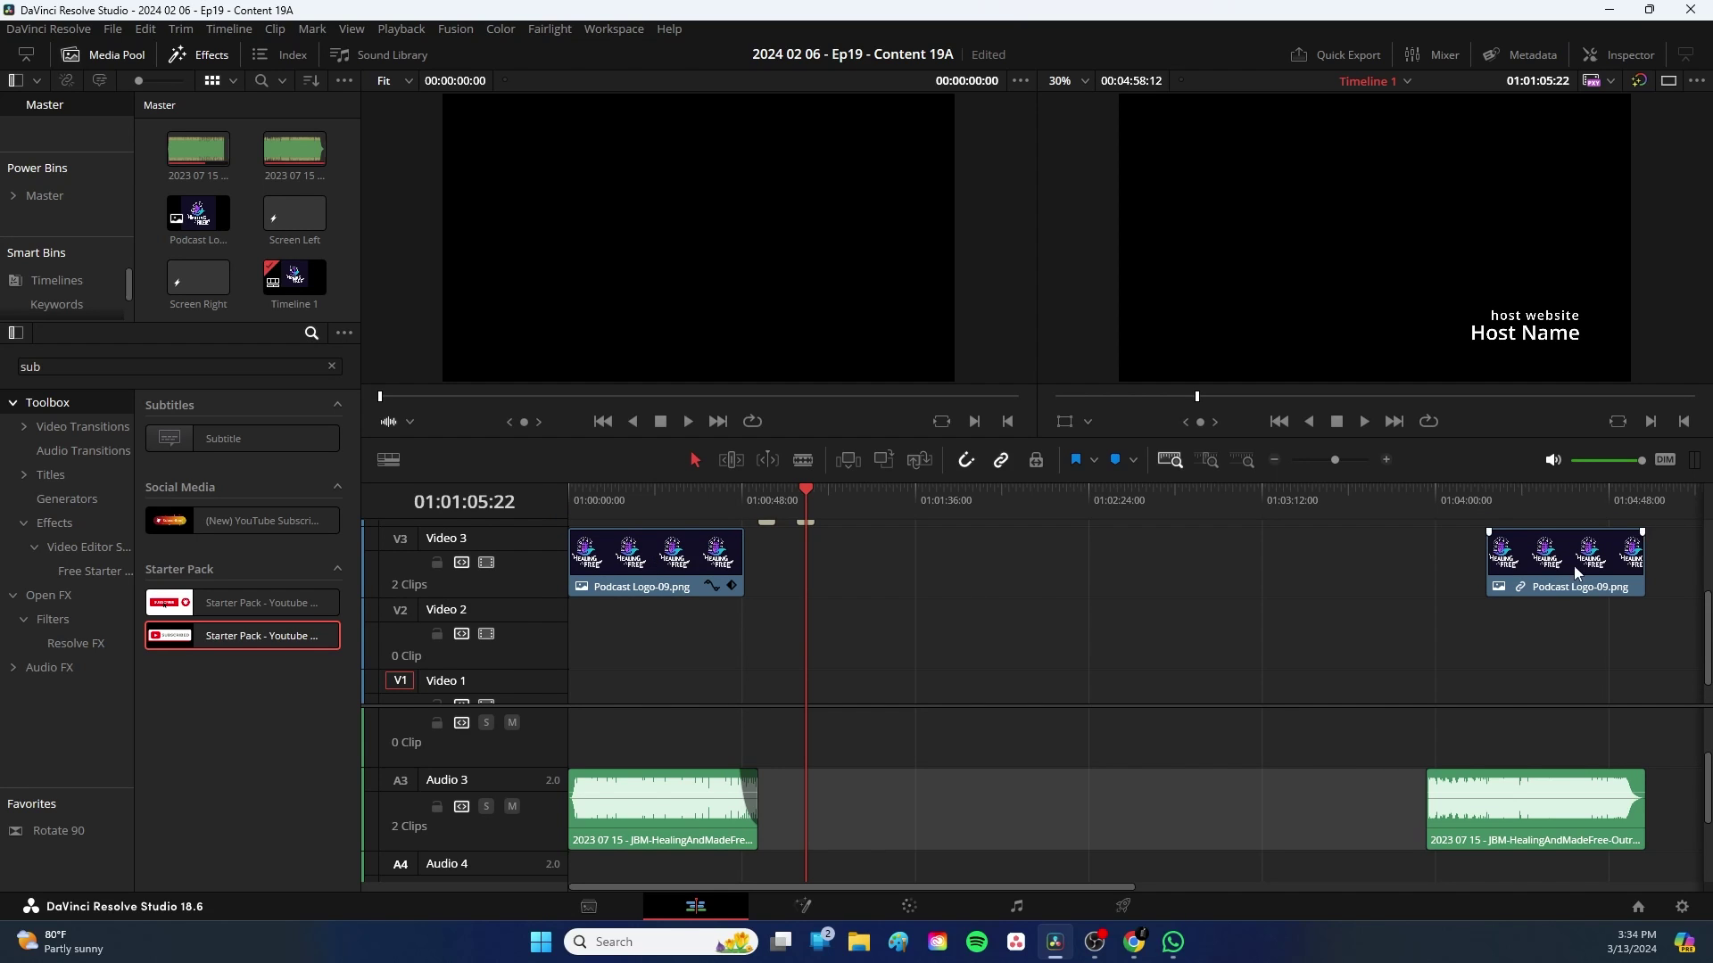
click(677, 505)
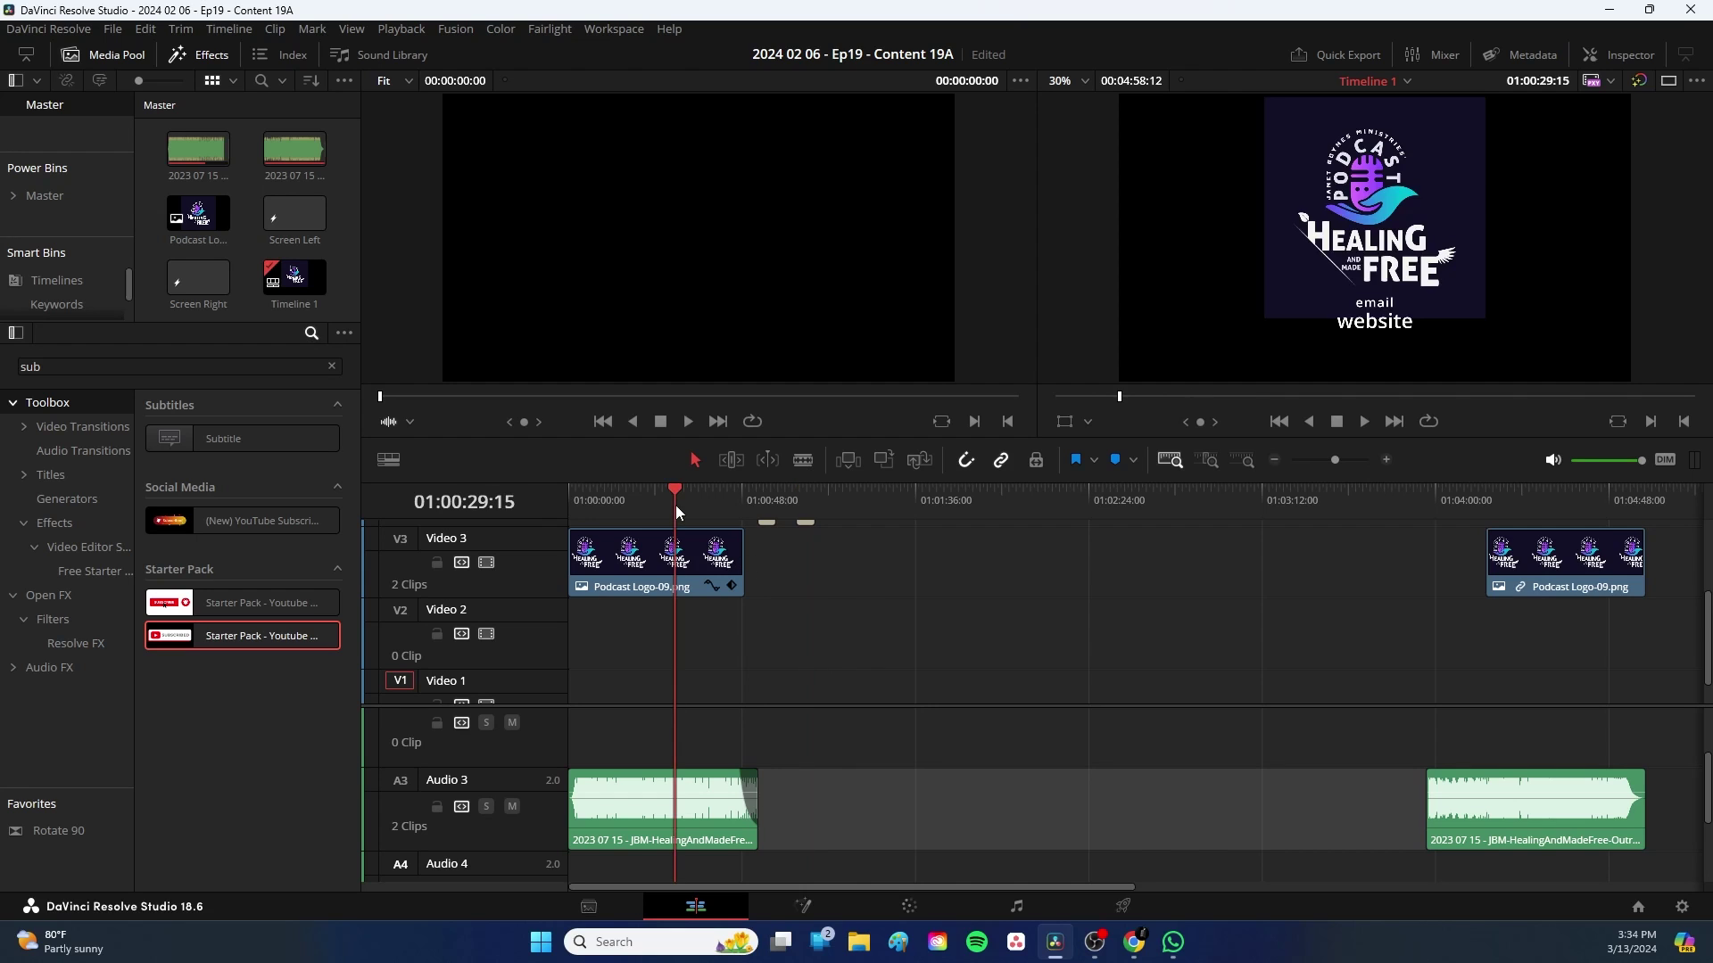
scroll(860, 632, up, 2)
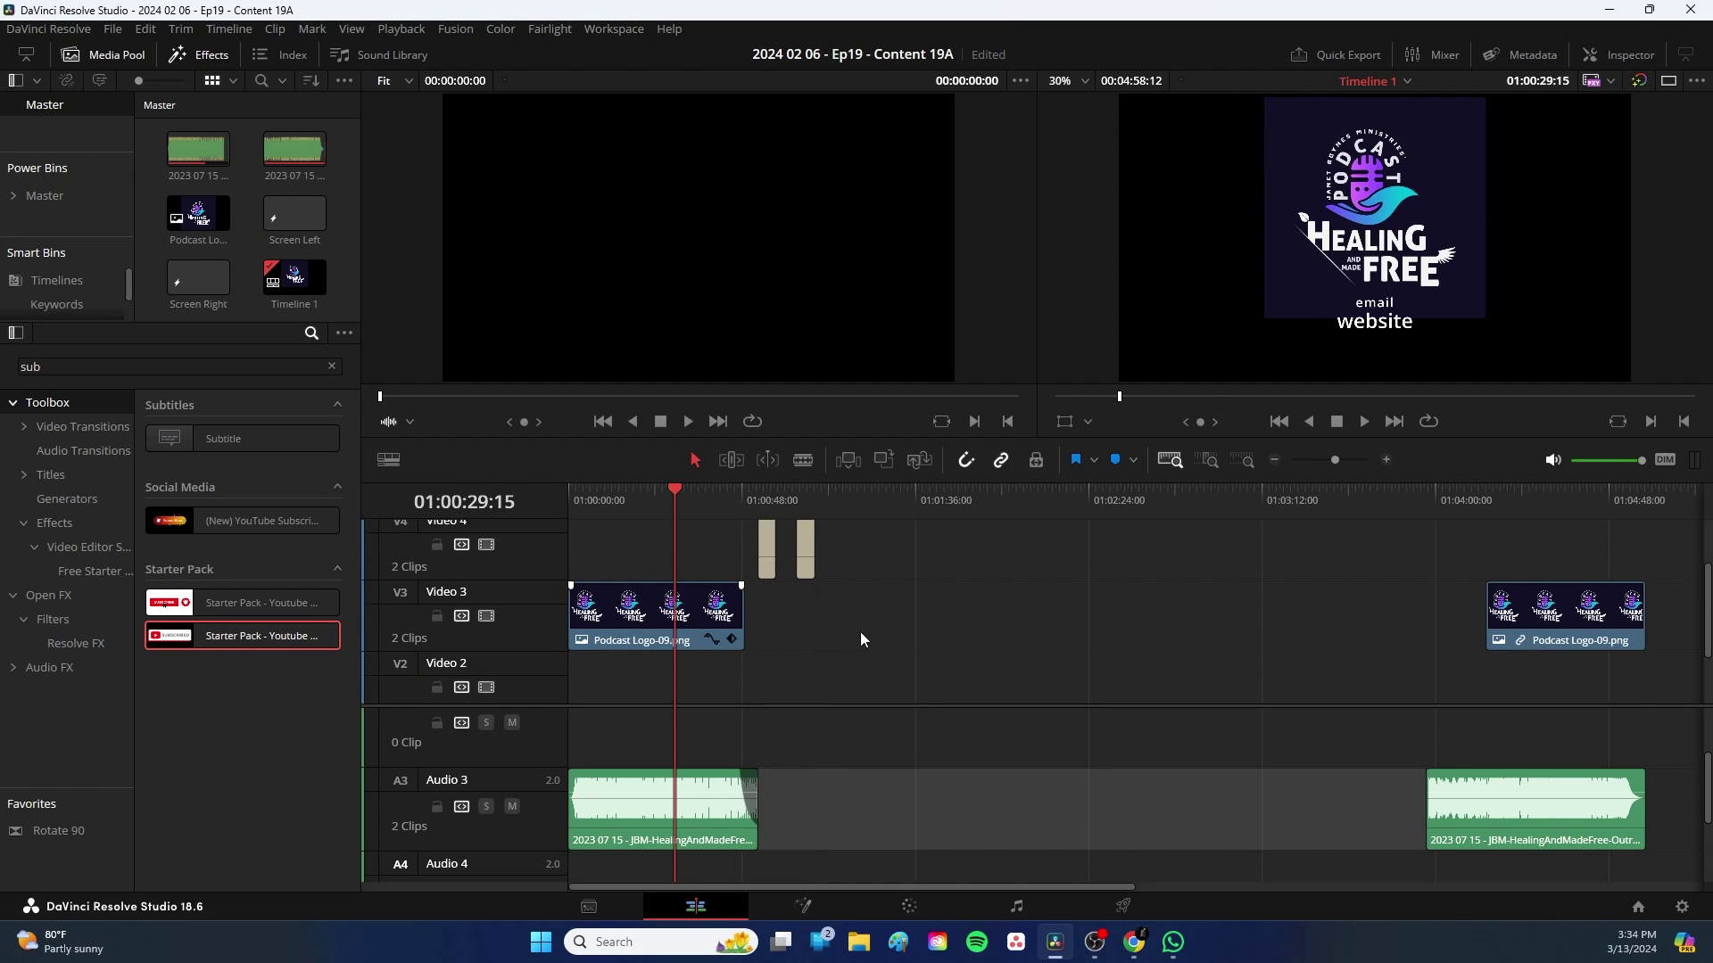
click(649, 550)
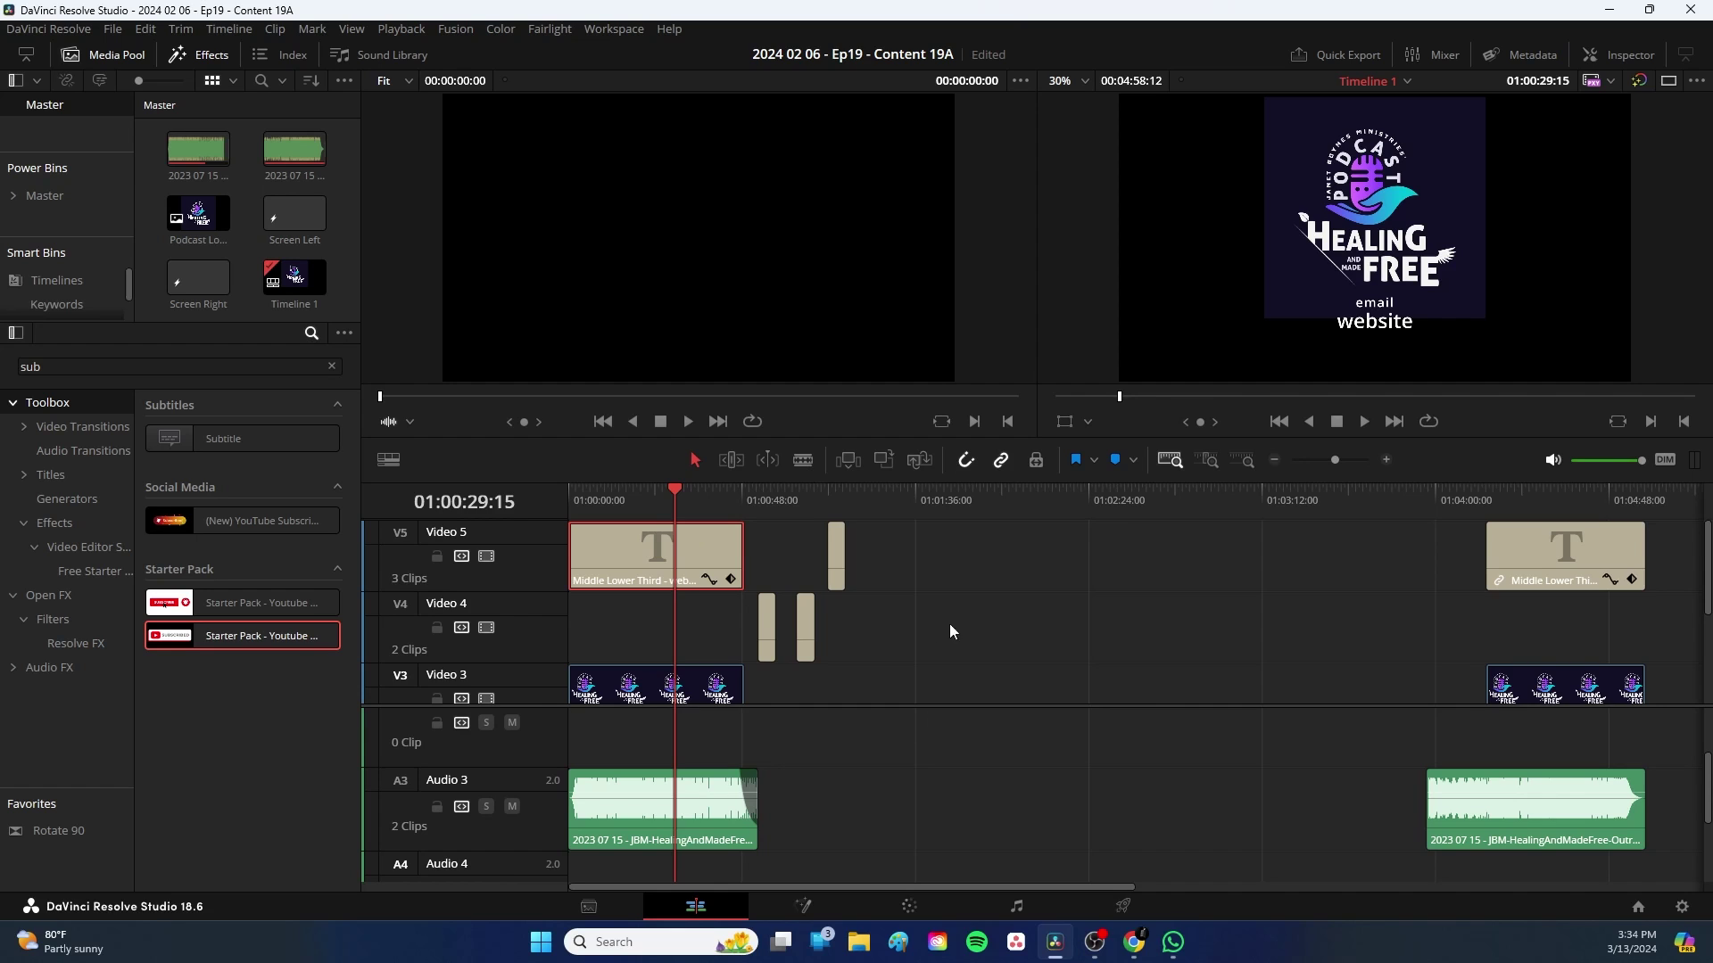
scroll(942, 593, down, 3)
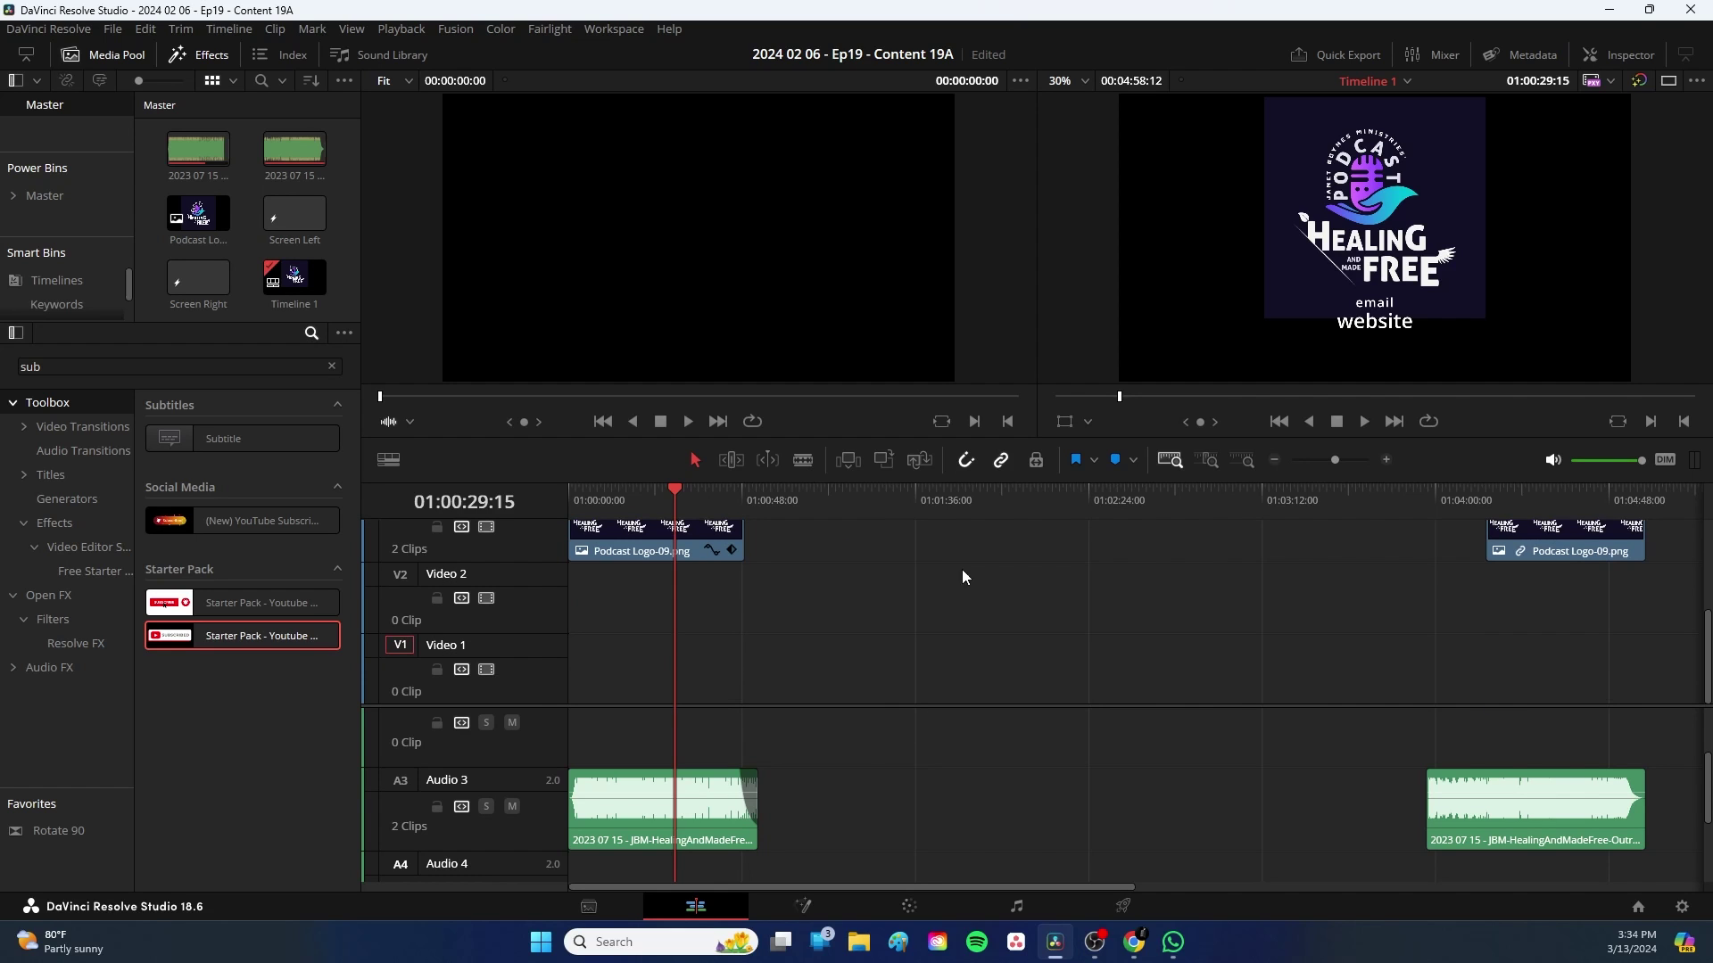
scroll(890, 765, up, 3)
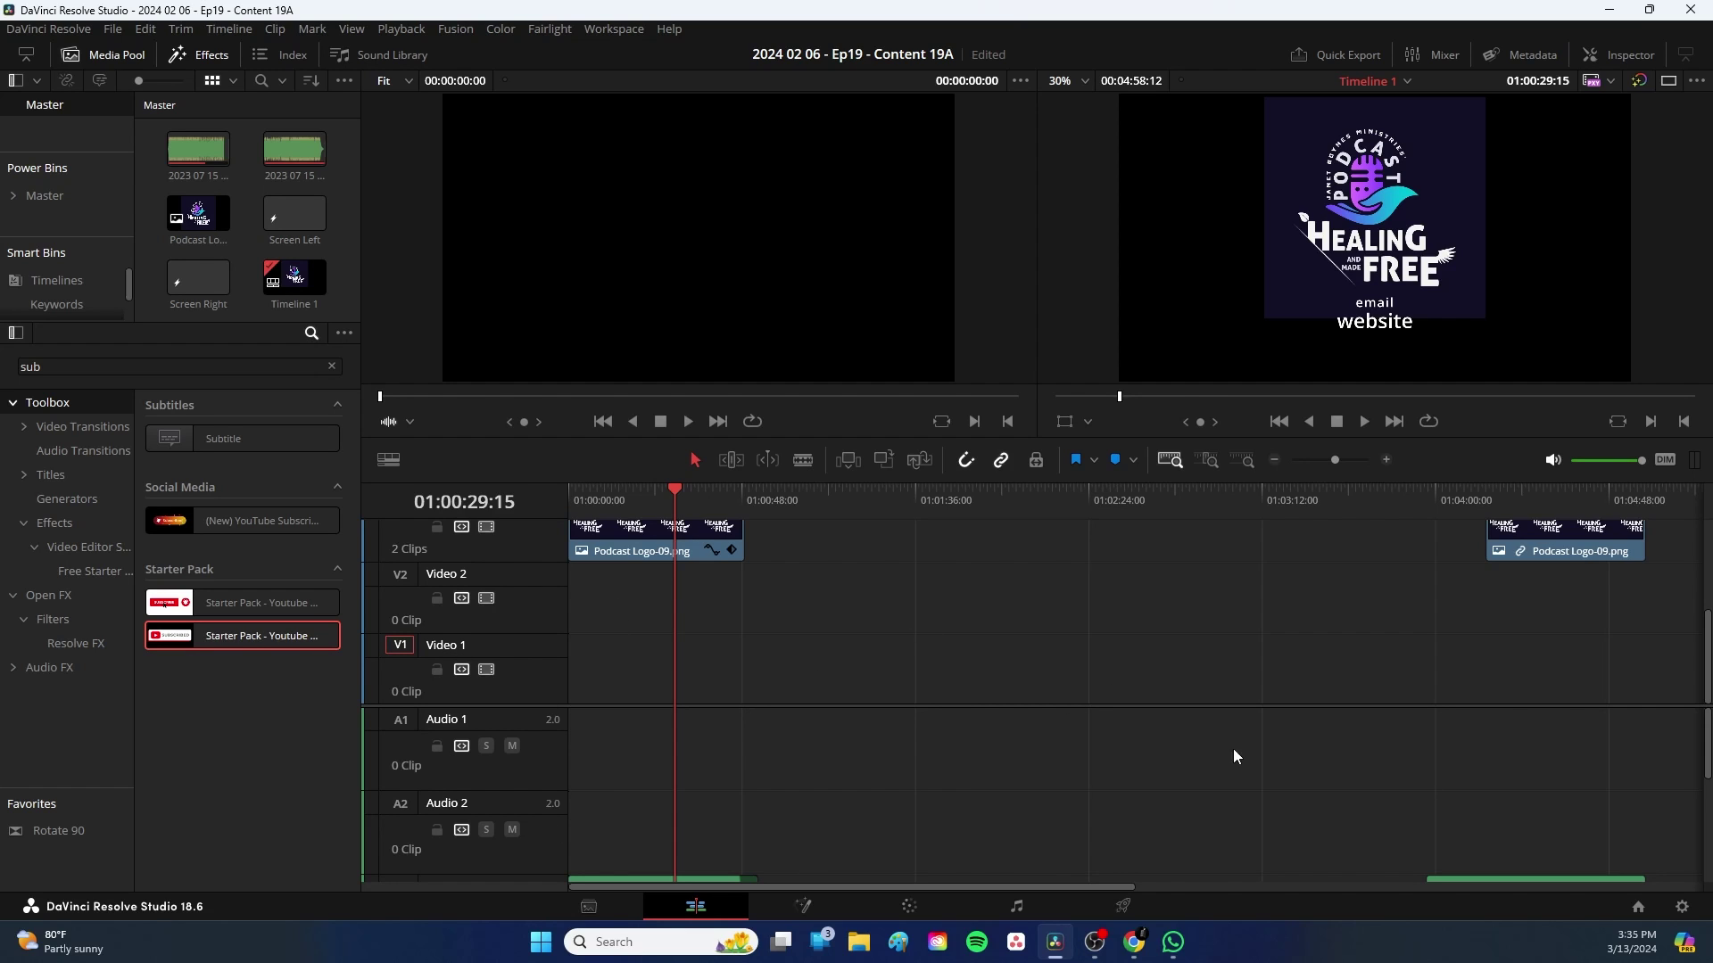
scroll(1155, 666, up, 5)
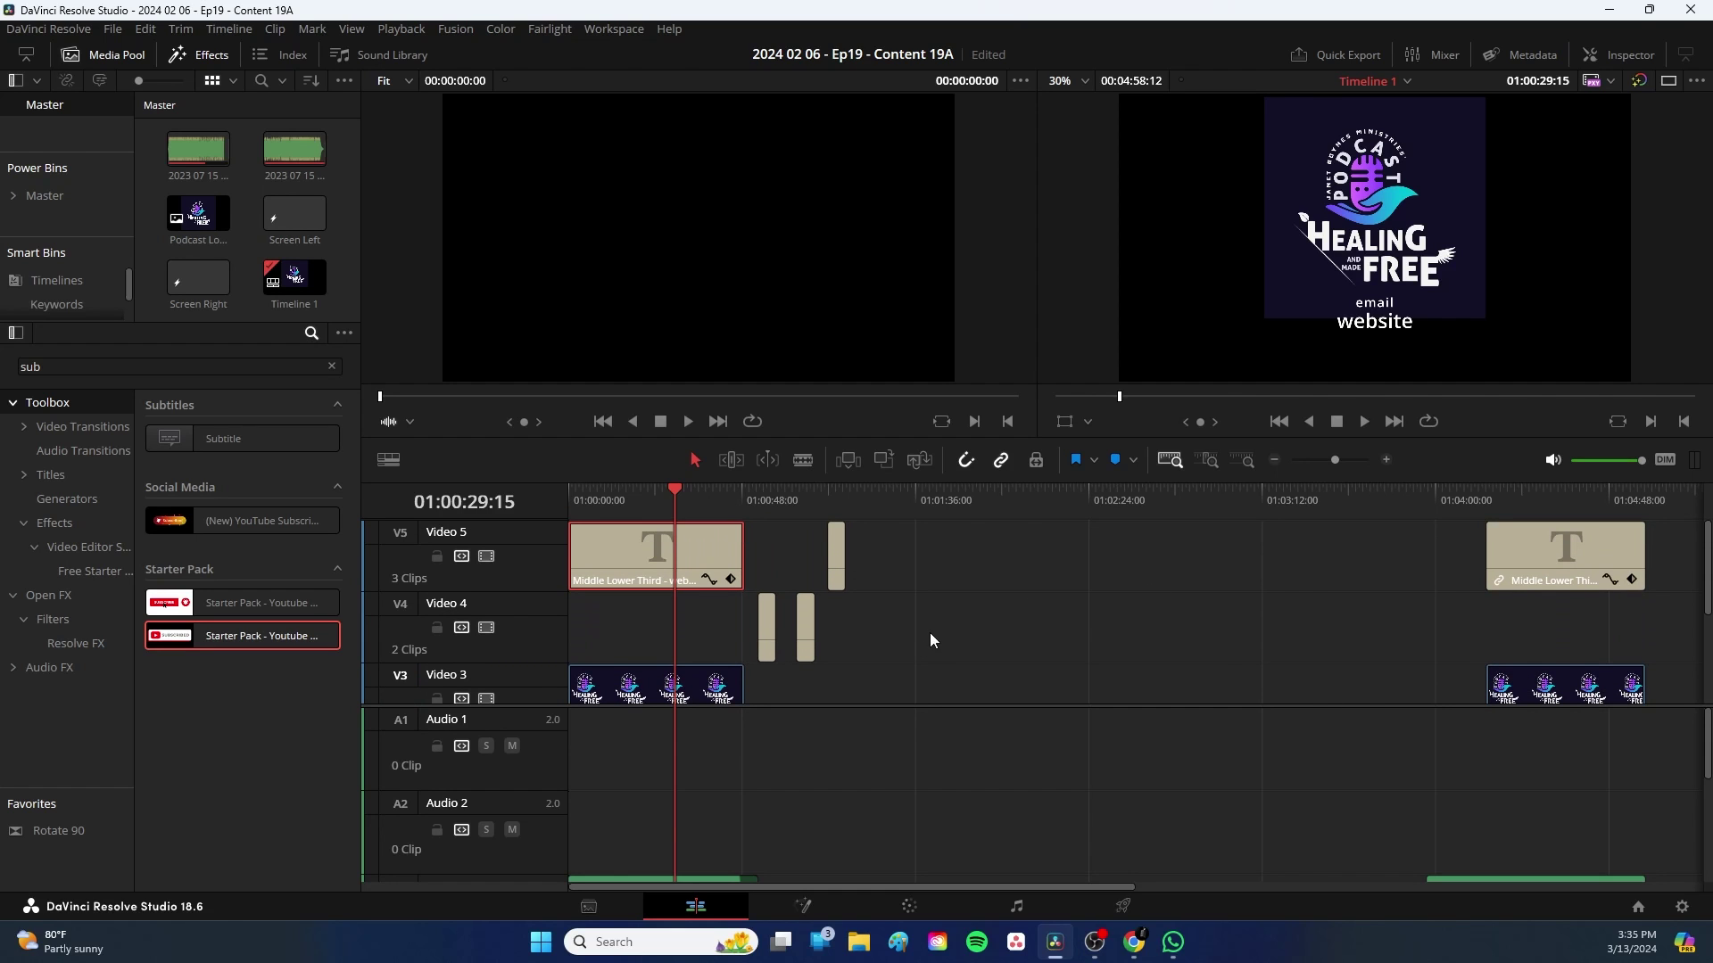
Preview the guest and host name lower thirds on Video 4
click(768, 494)
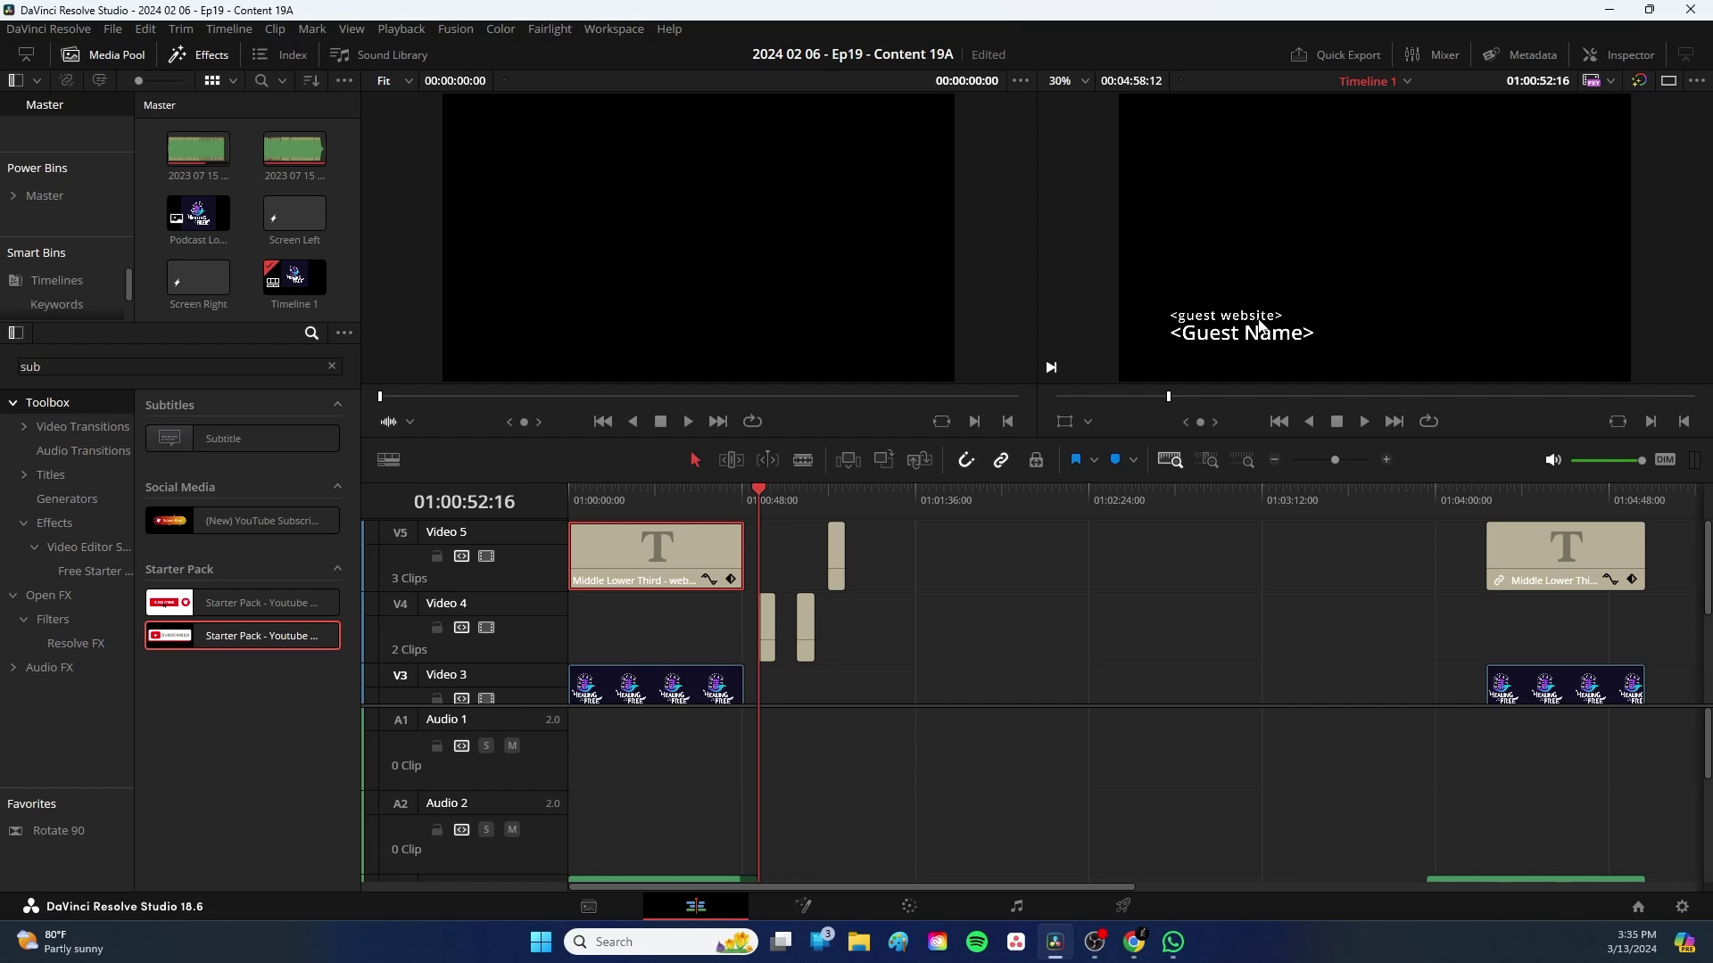
click(807, 496)
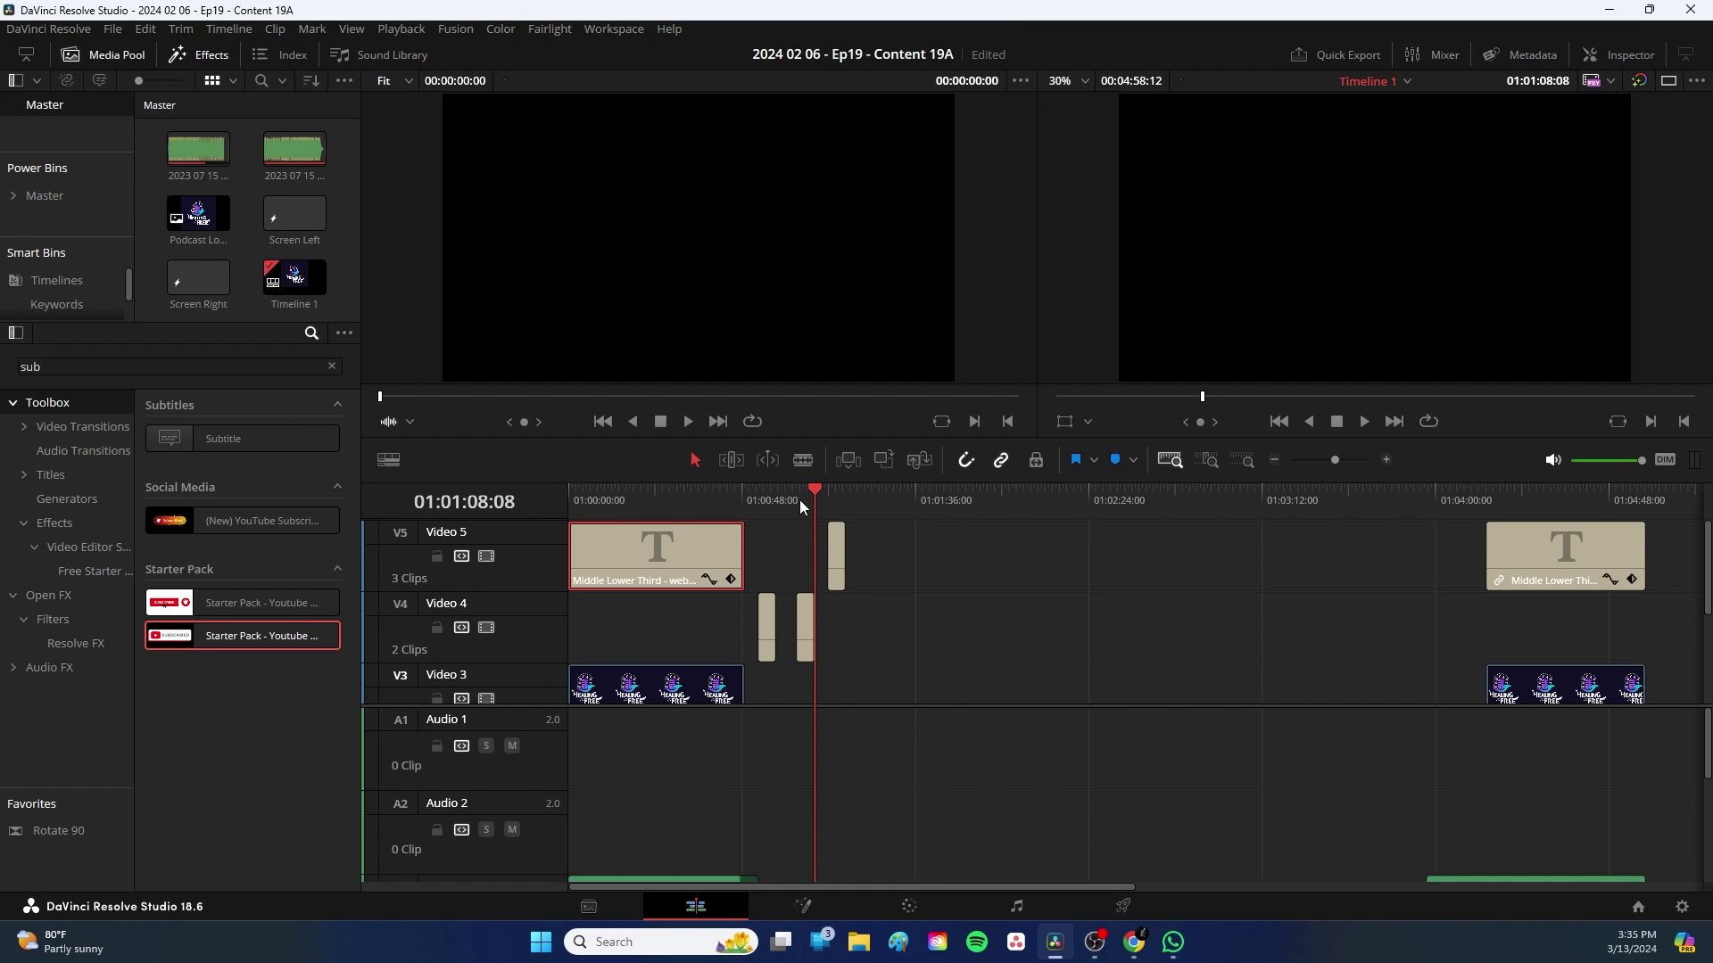
key(Left)
key(Left)
key(Left)
key(Left)
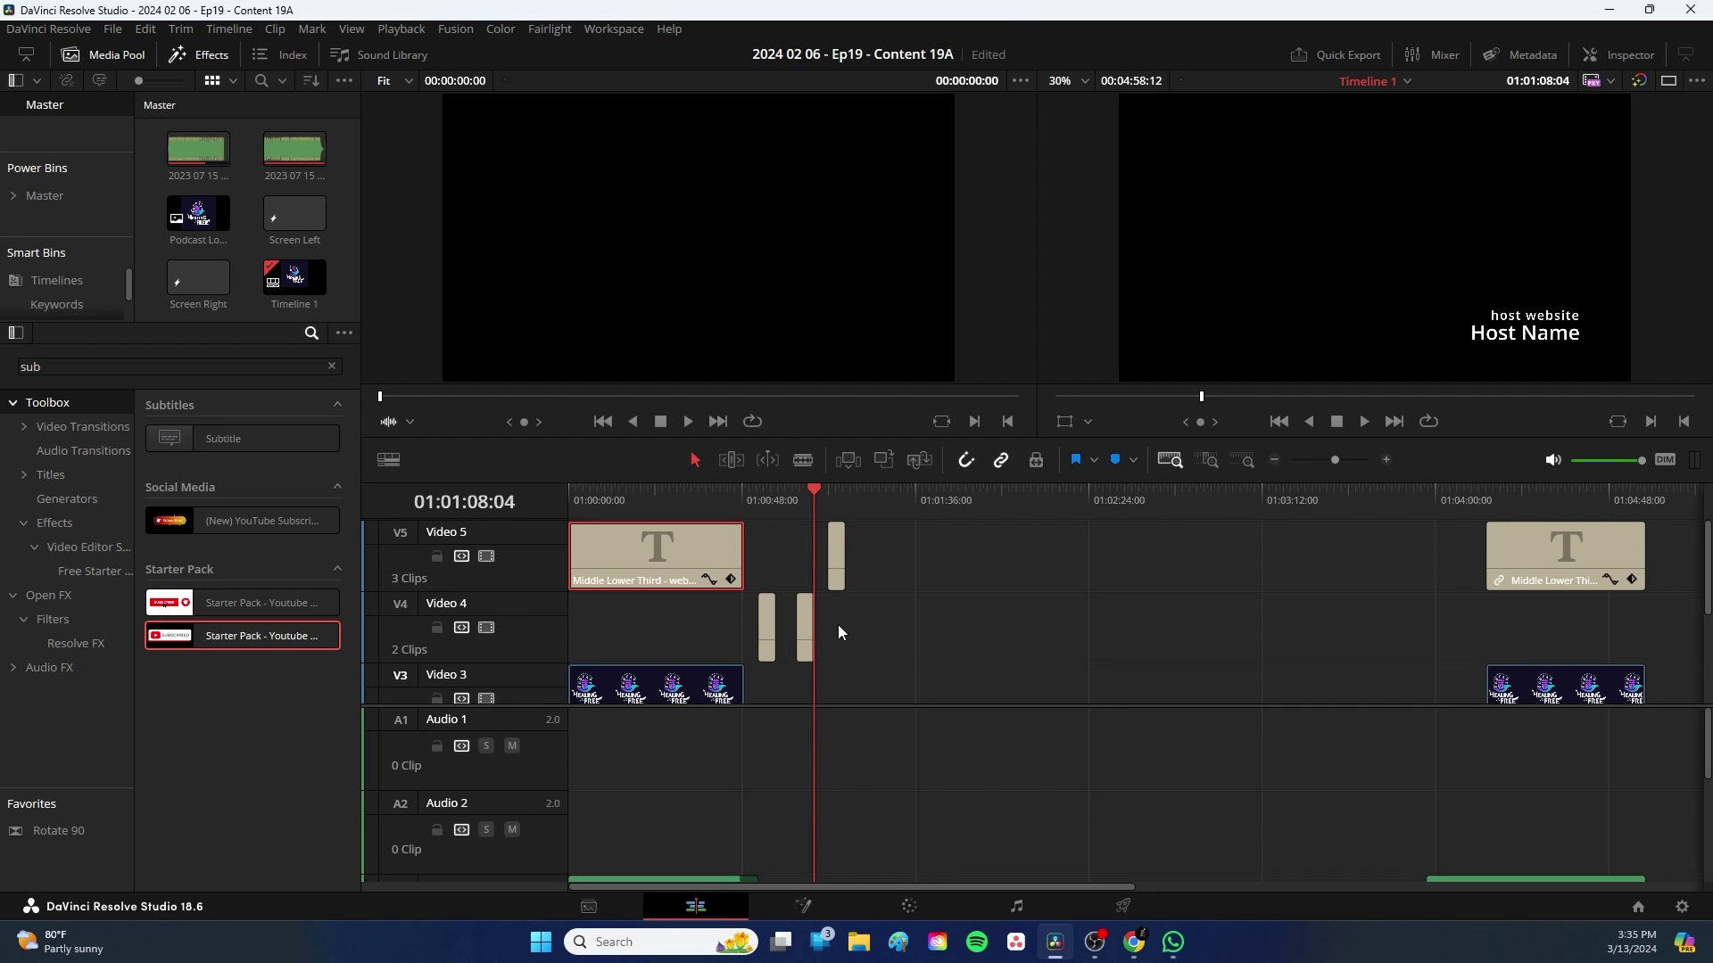
Copy the pair of small lower-third clips further right along Video 4
drag(838, 625, 710, 633)
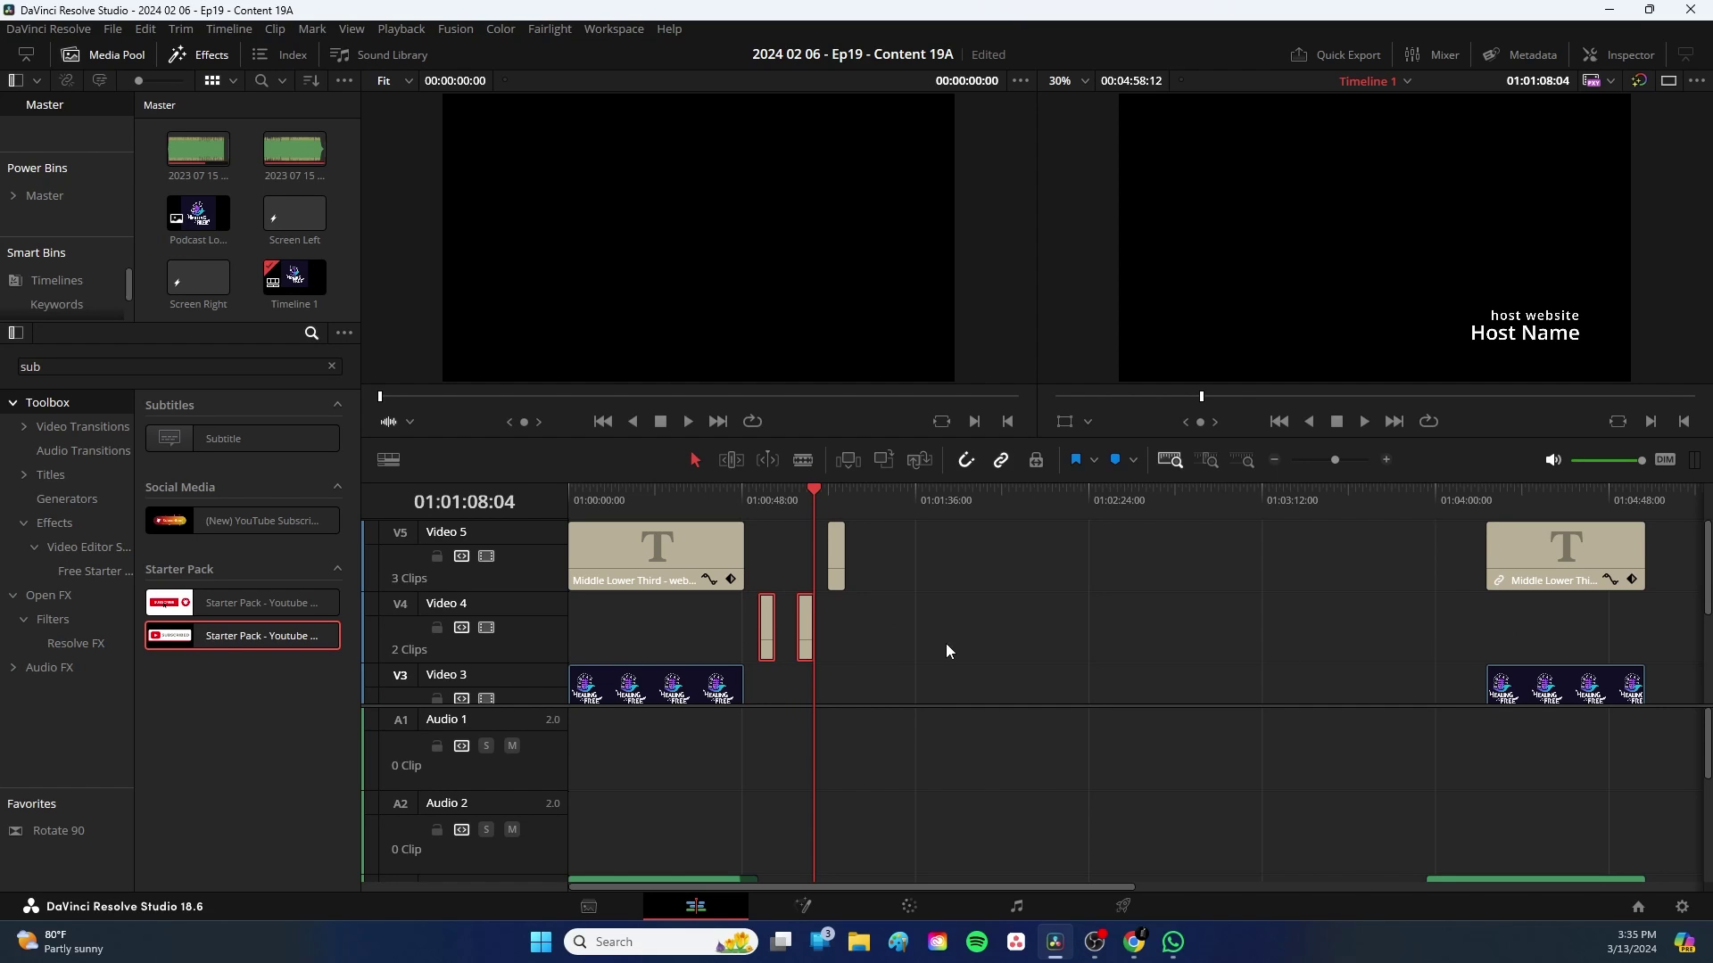
drag(805, 628, 1262, 629)
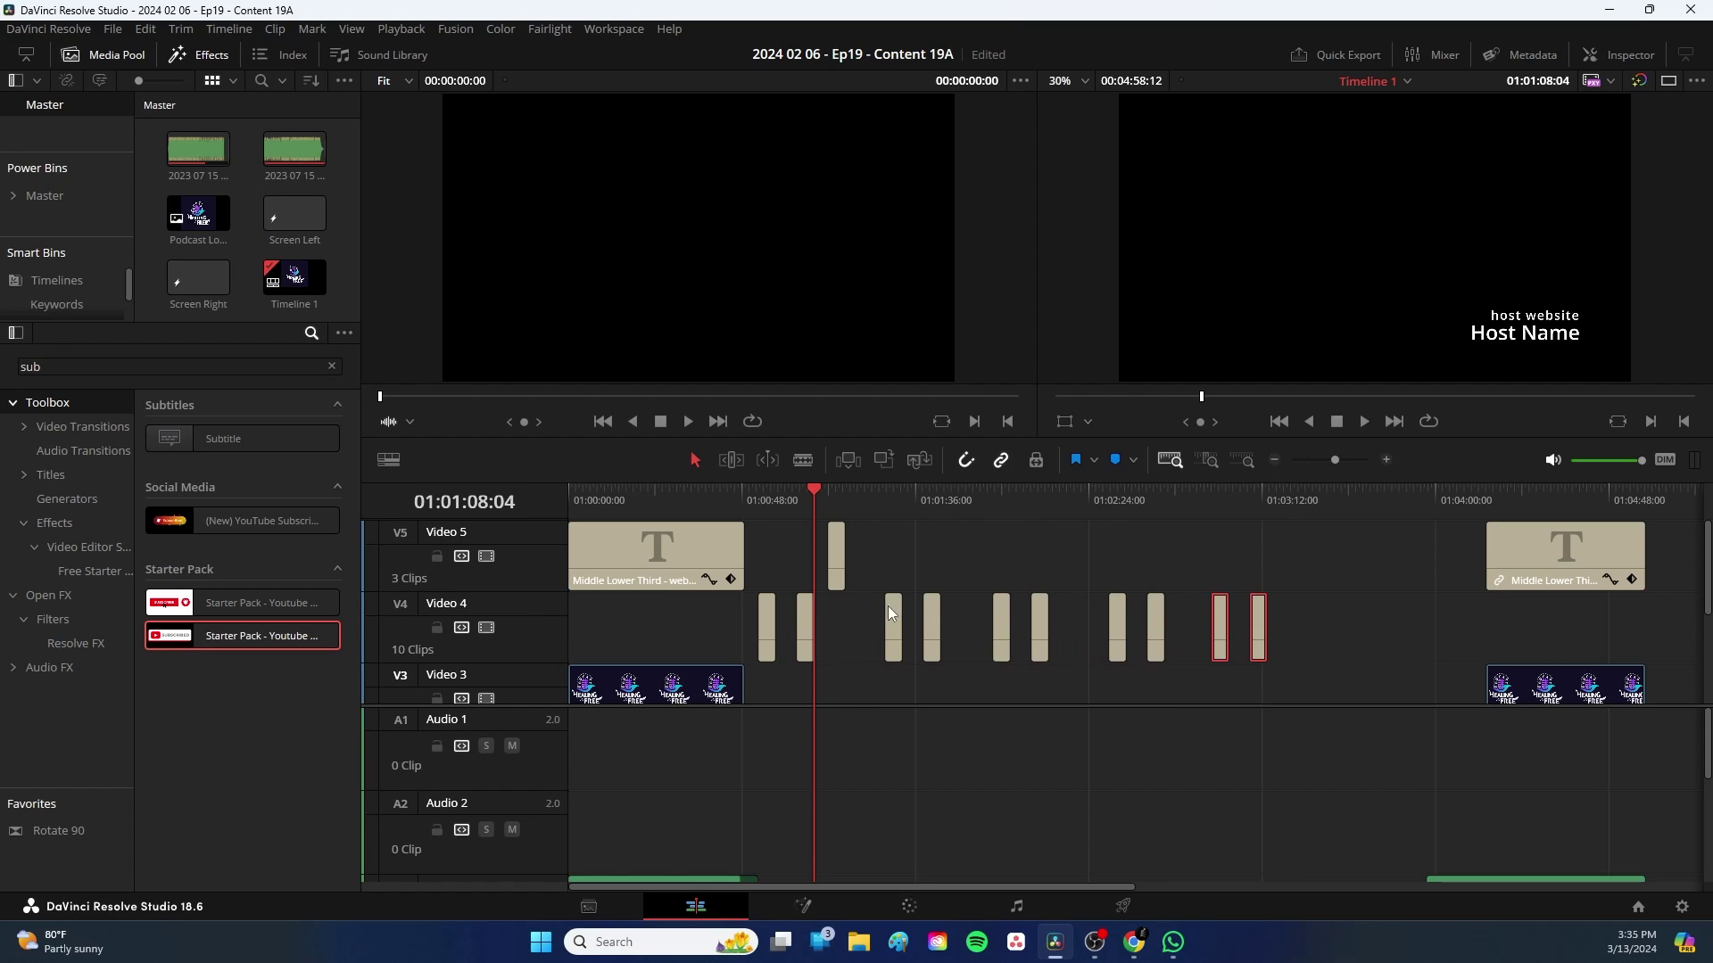
click(1347, 660)
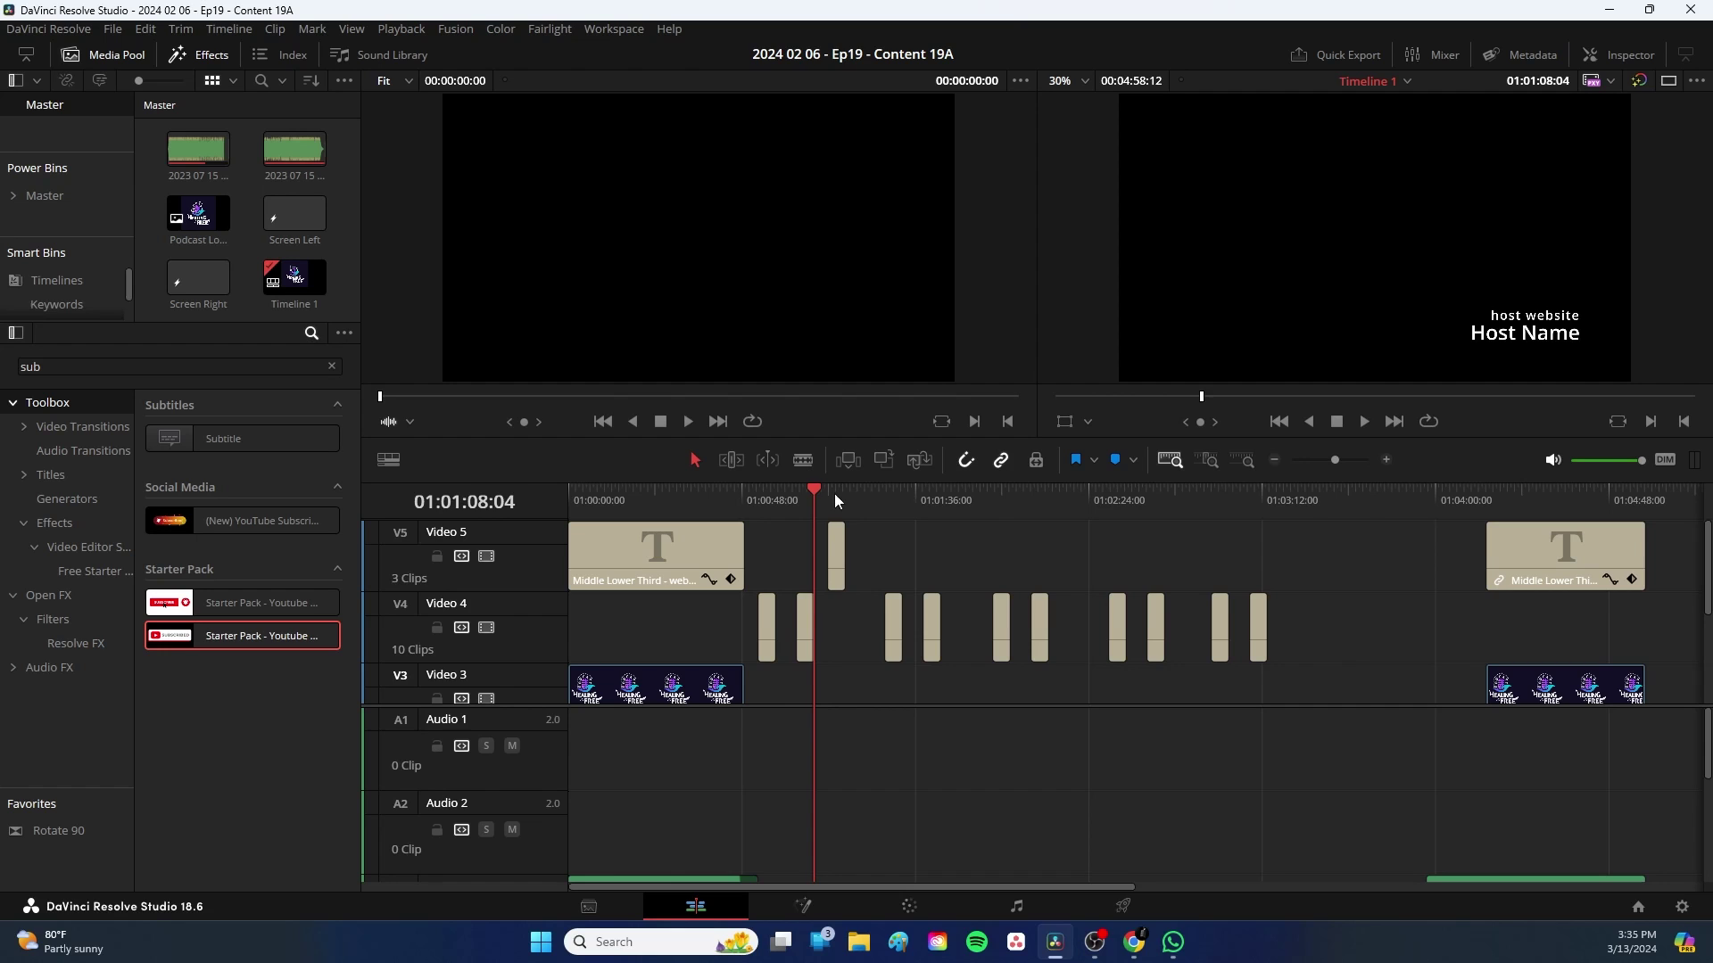
Zoom in on the next title and select the YouTube Subscribe Button clip
key(Down)
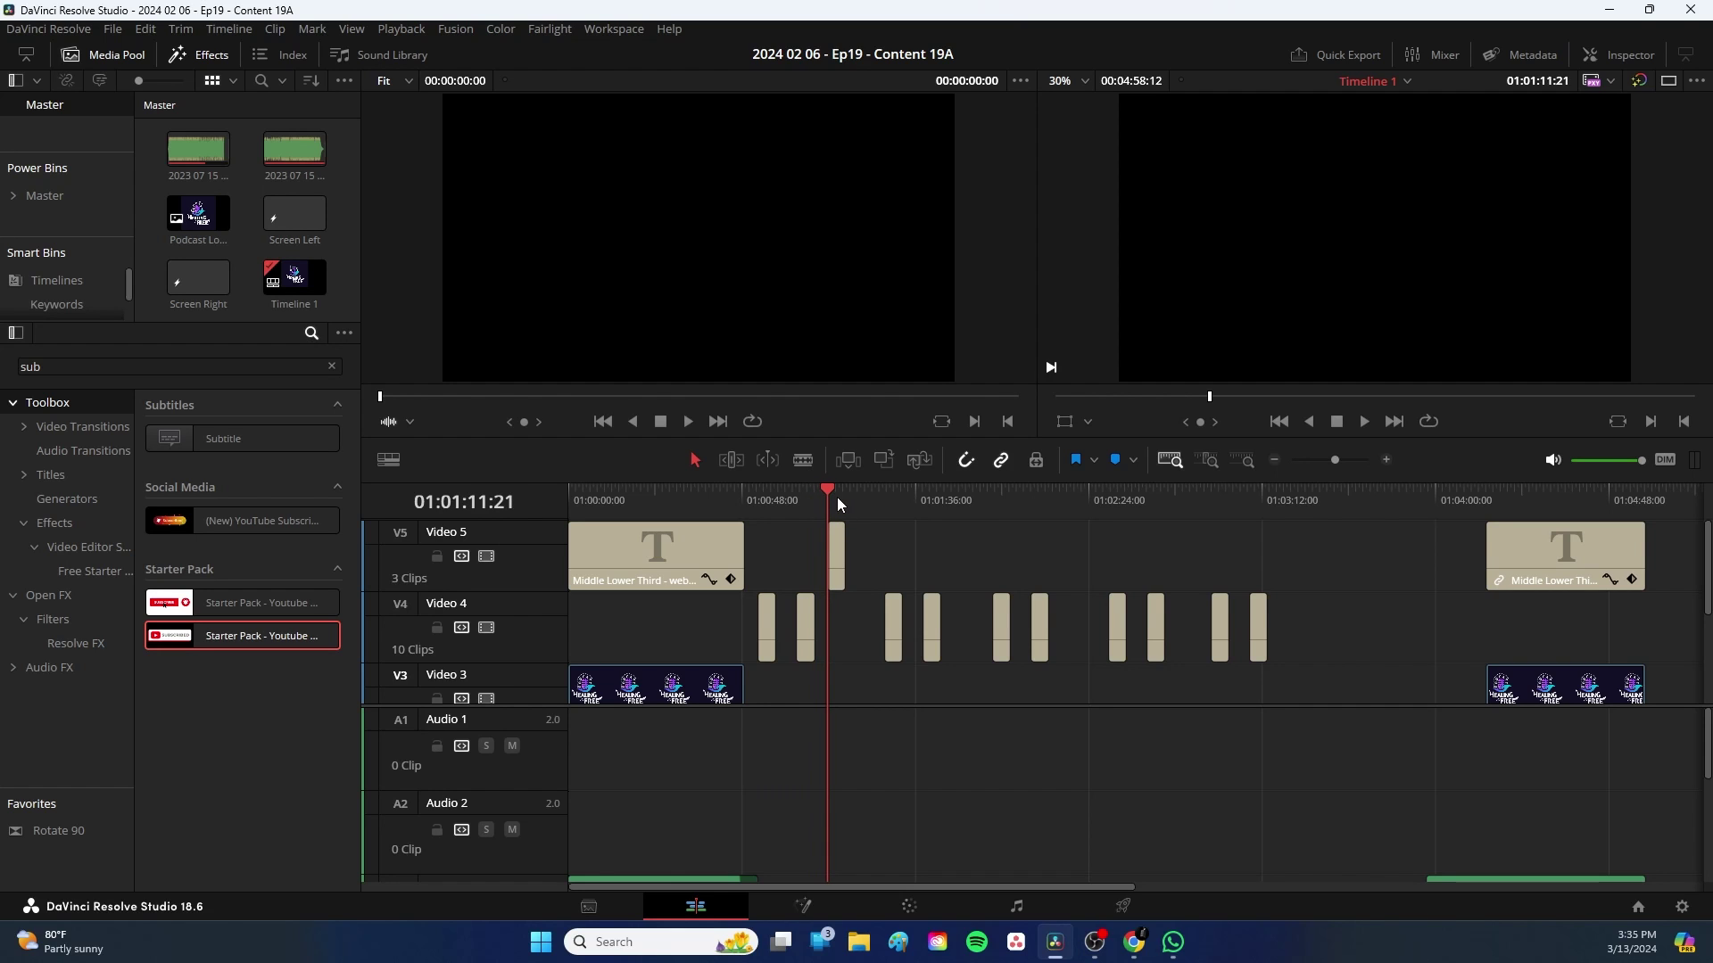
key(ctrl+equal)
key(ctrl+equal)
key(ctrl+equal)
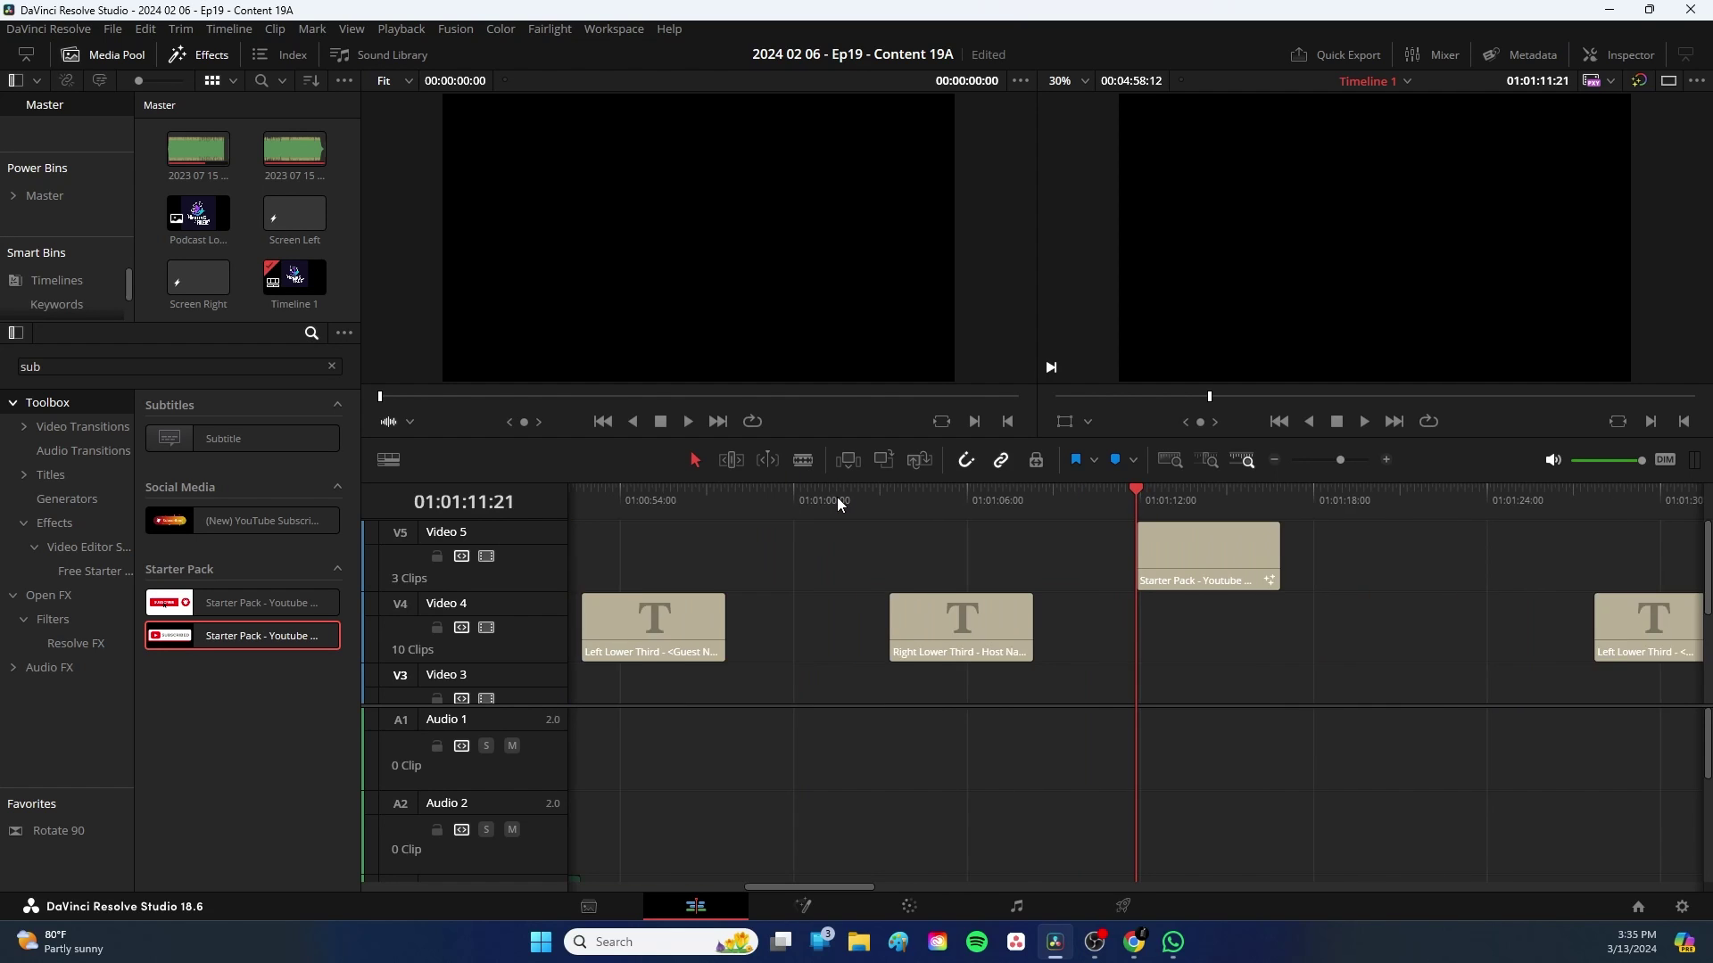
click(1284, 495)
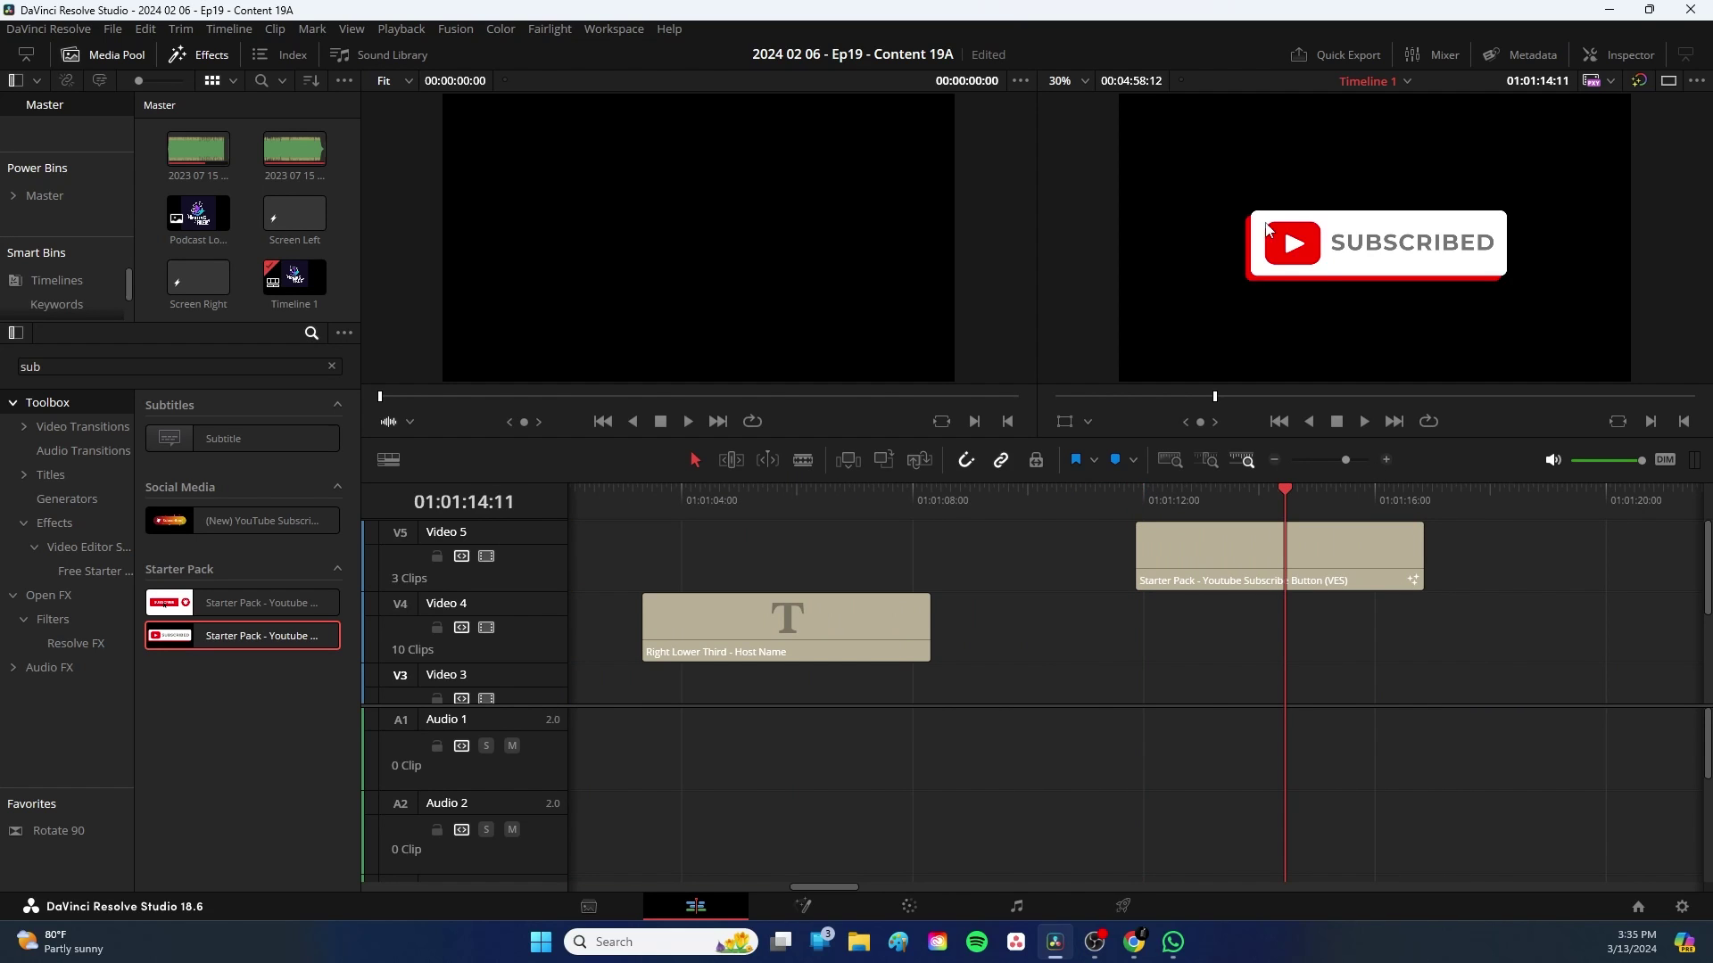
click(1274, 559)
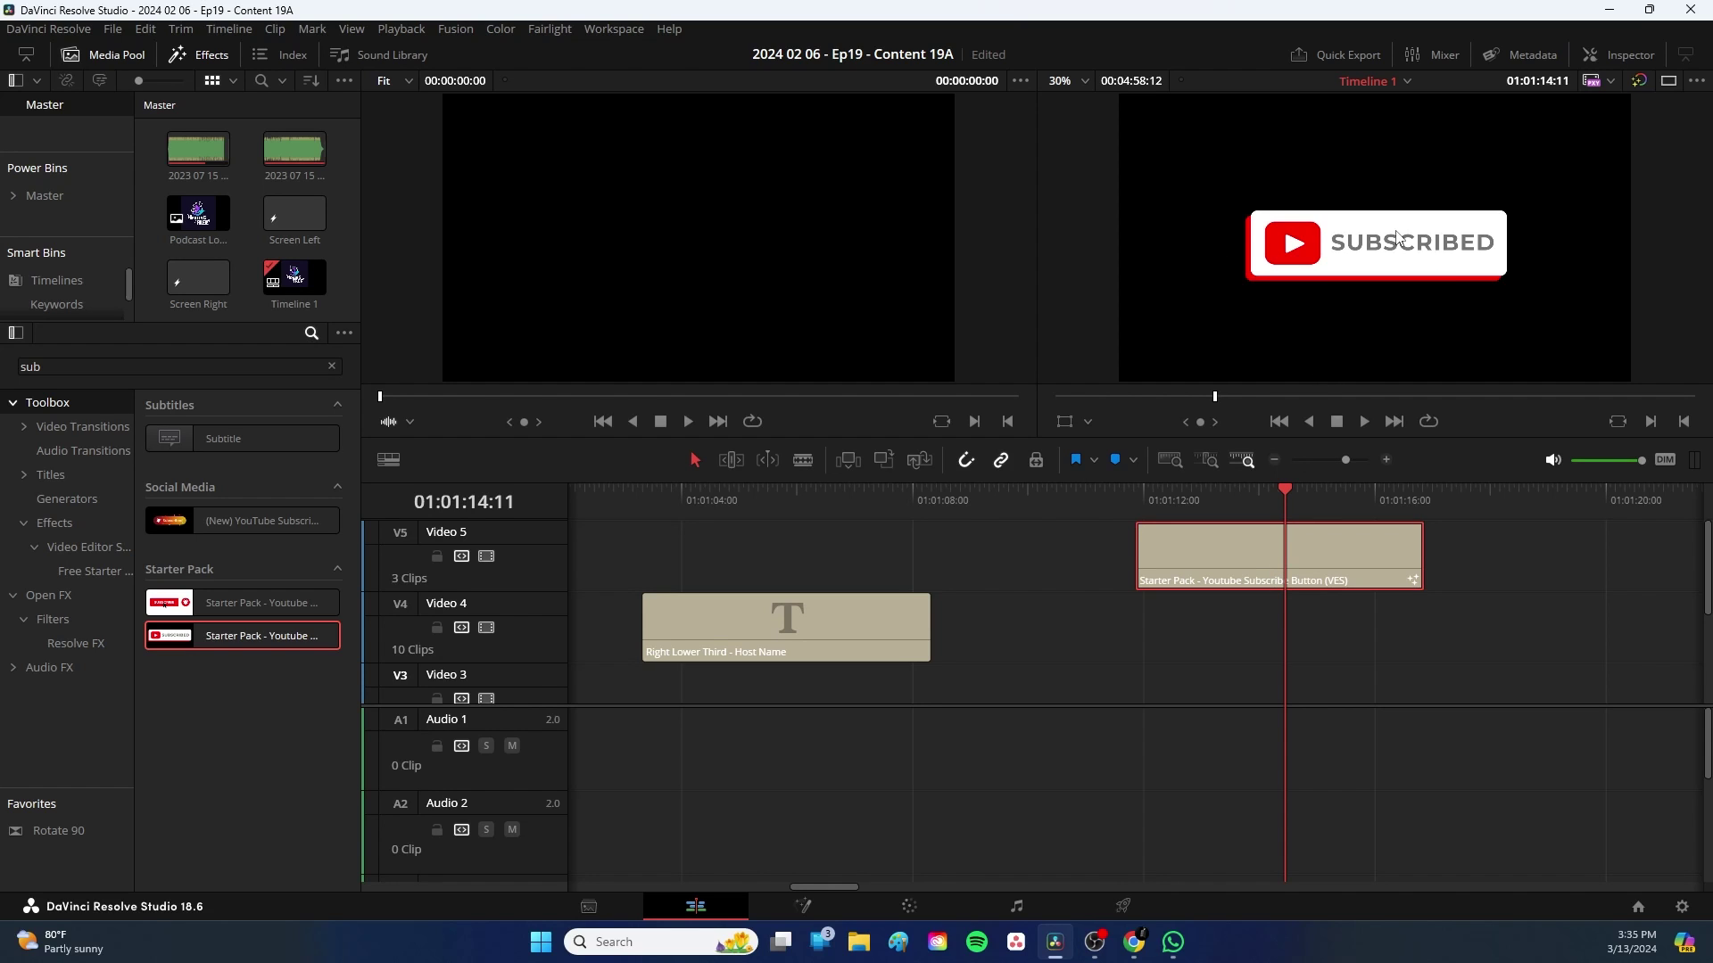
Shrink the subscribe button to about half size and move it toward the bottom-left
click(1591, 55)
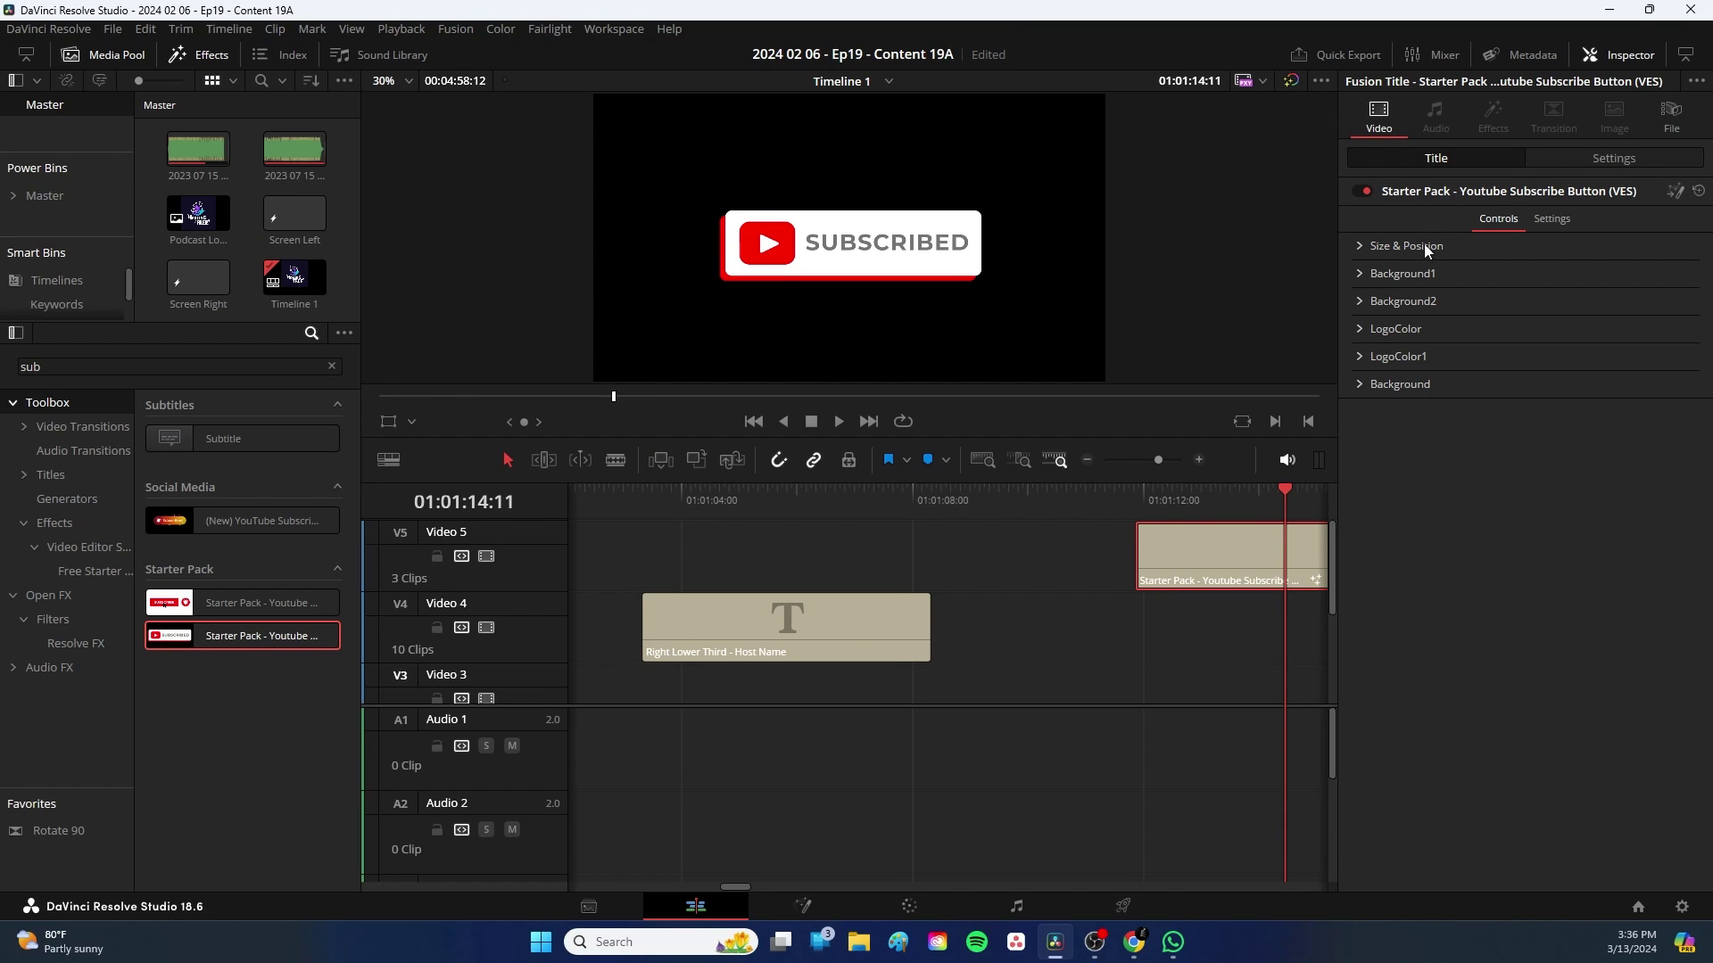
click(1357, 245)
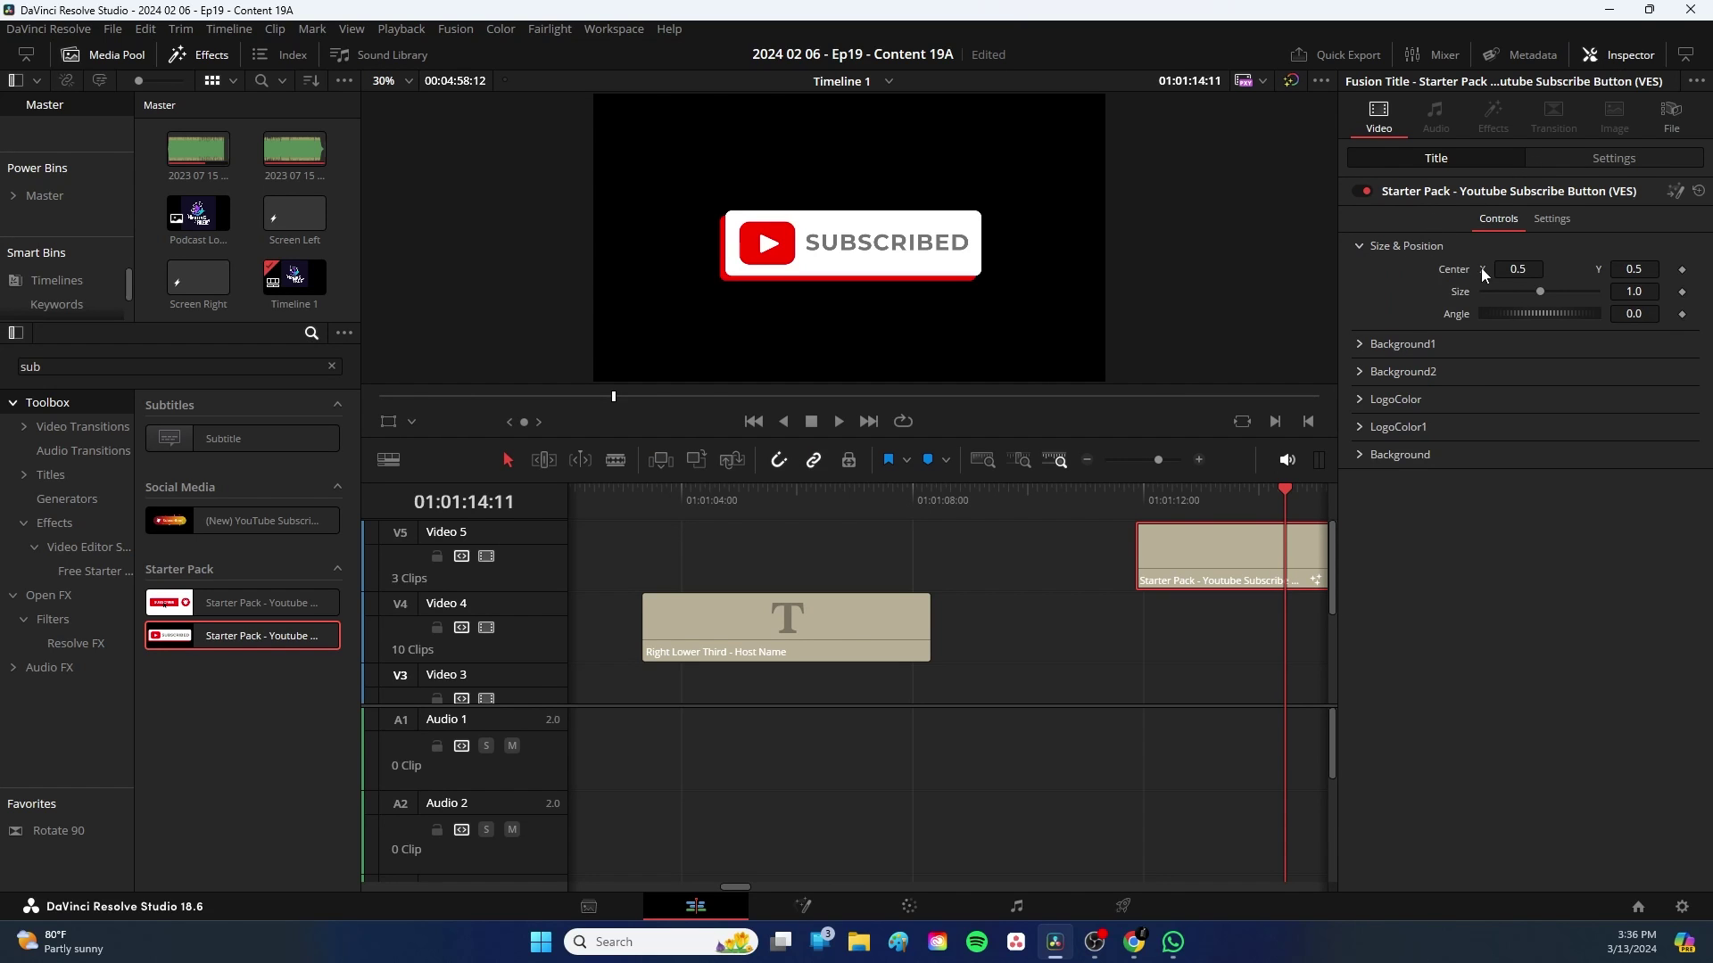
drag(1538, 291, 1509, 296)
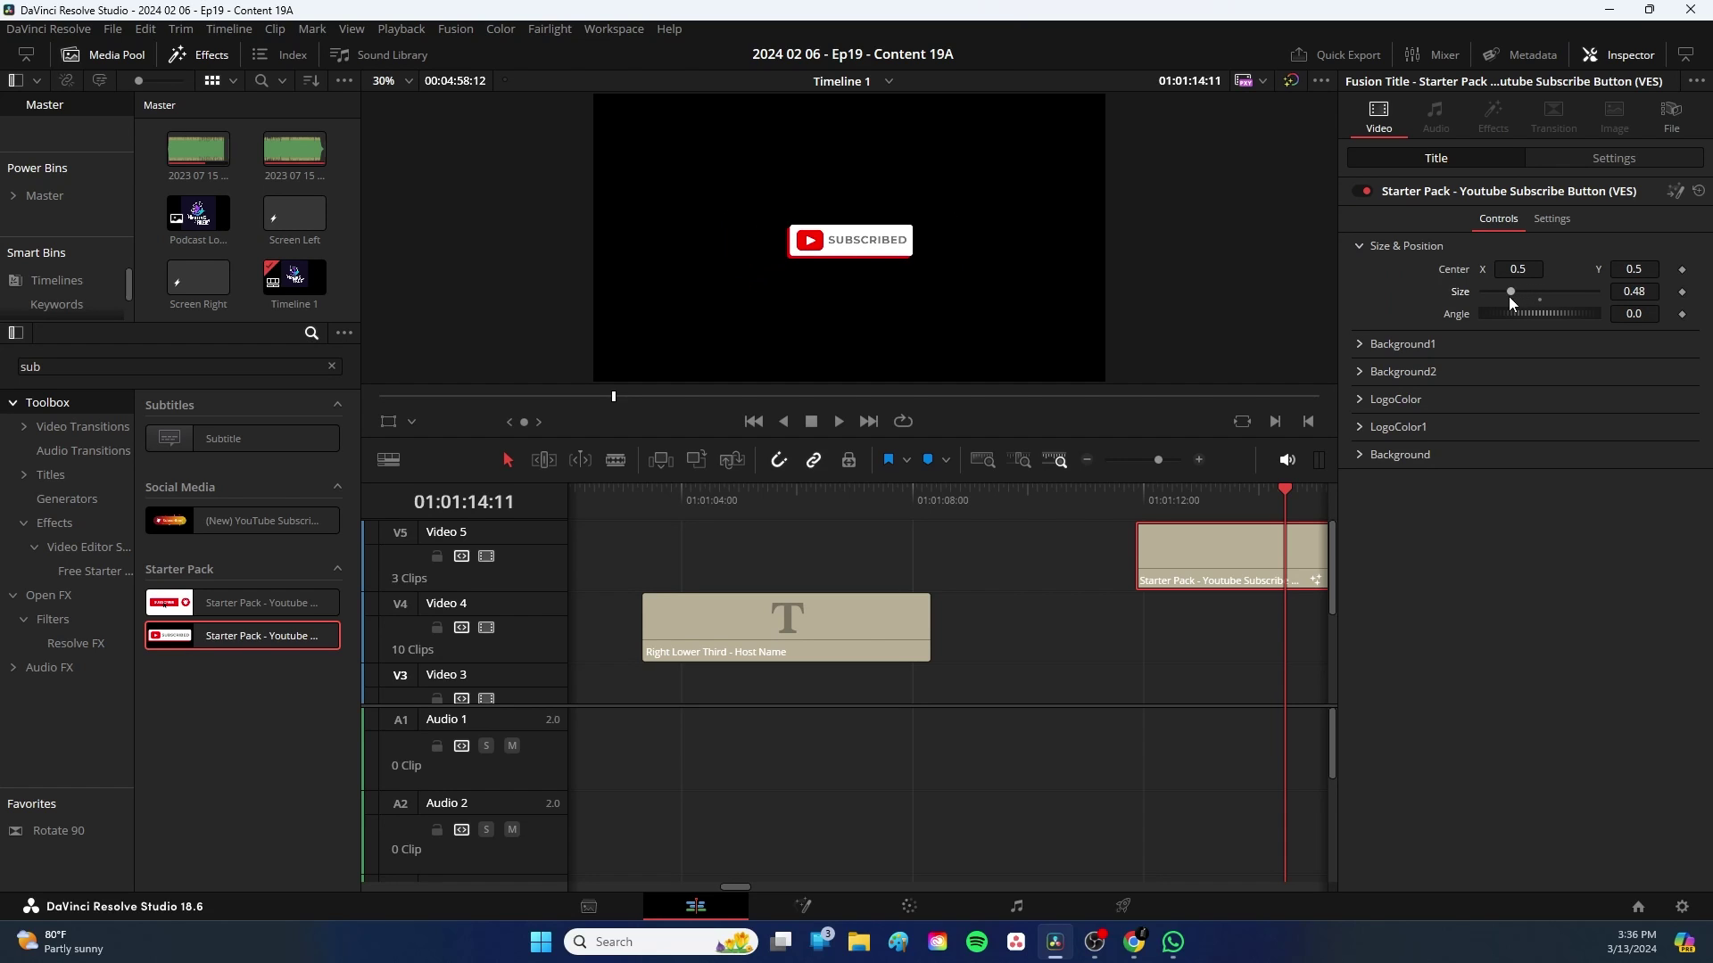
click(1637, 268)
drag(1641, 270, 1606, 271)
key(Return)
drag(1524, 272, 1473, 272)
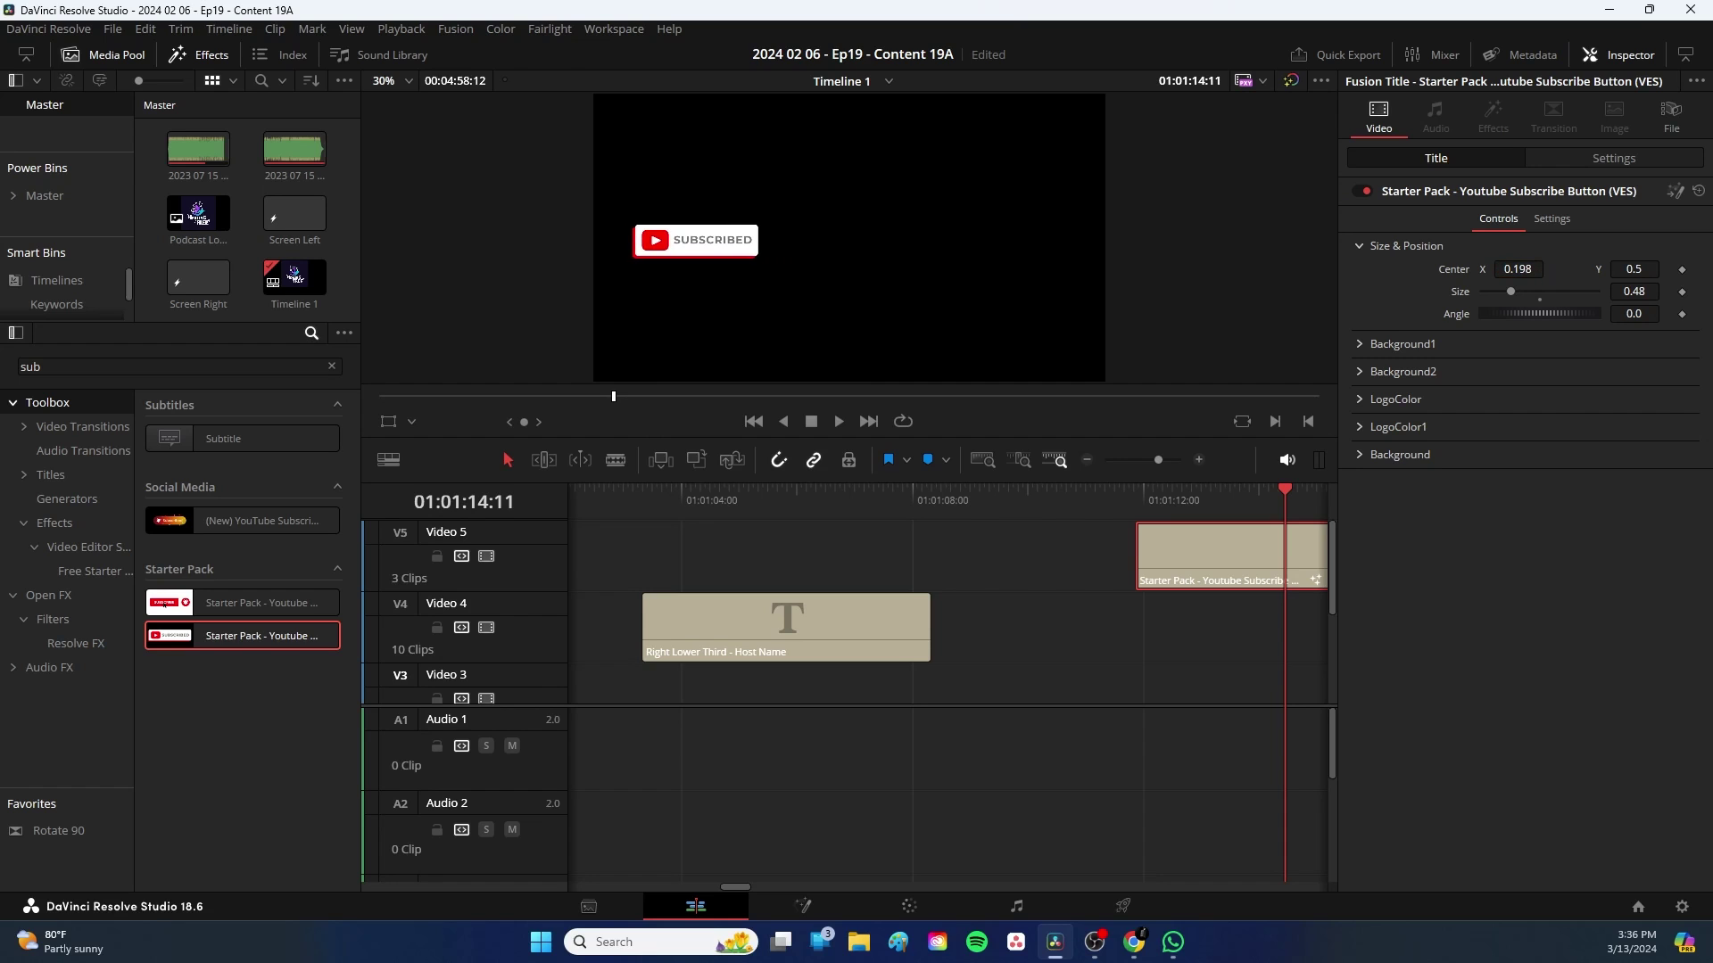
drag(1645, 269, 1579, 269)
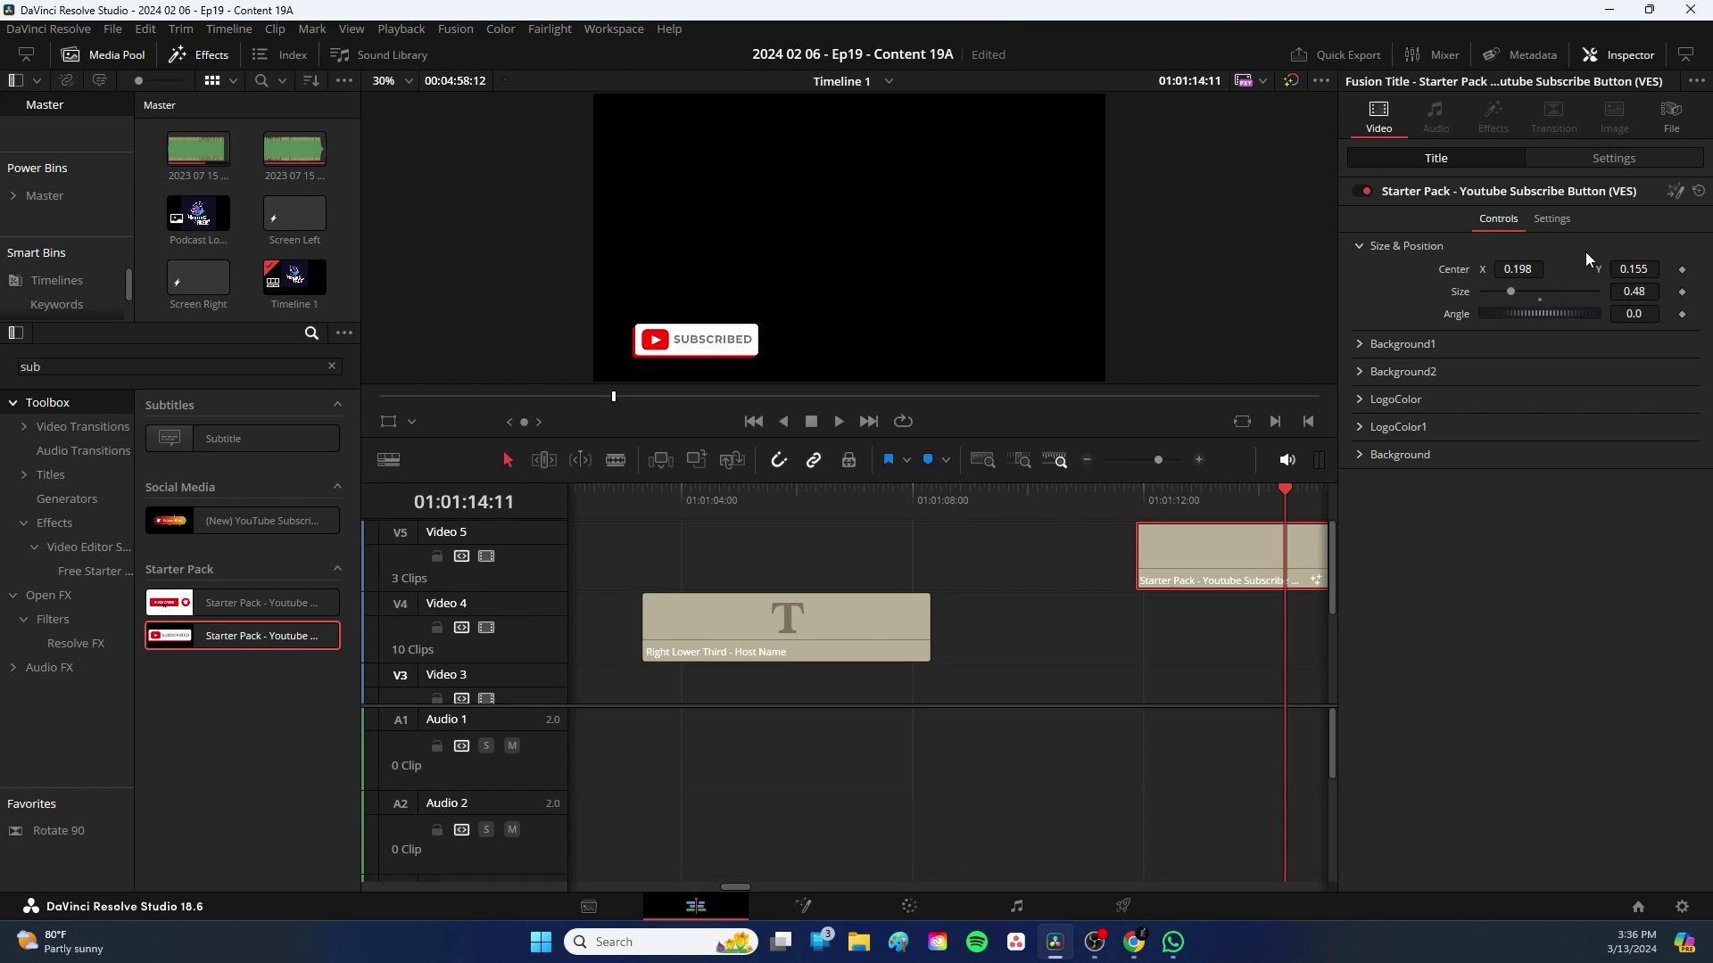
Play back the SUBSCRIBED animation, then deselect the clip and hide the Inspector
click(1133, 499)
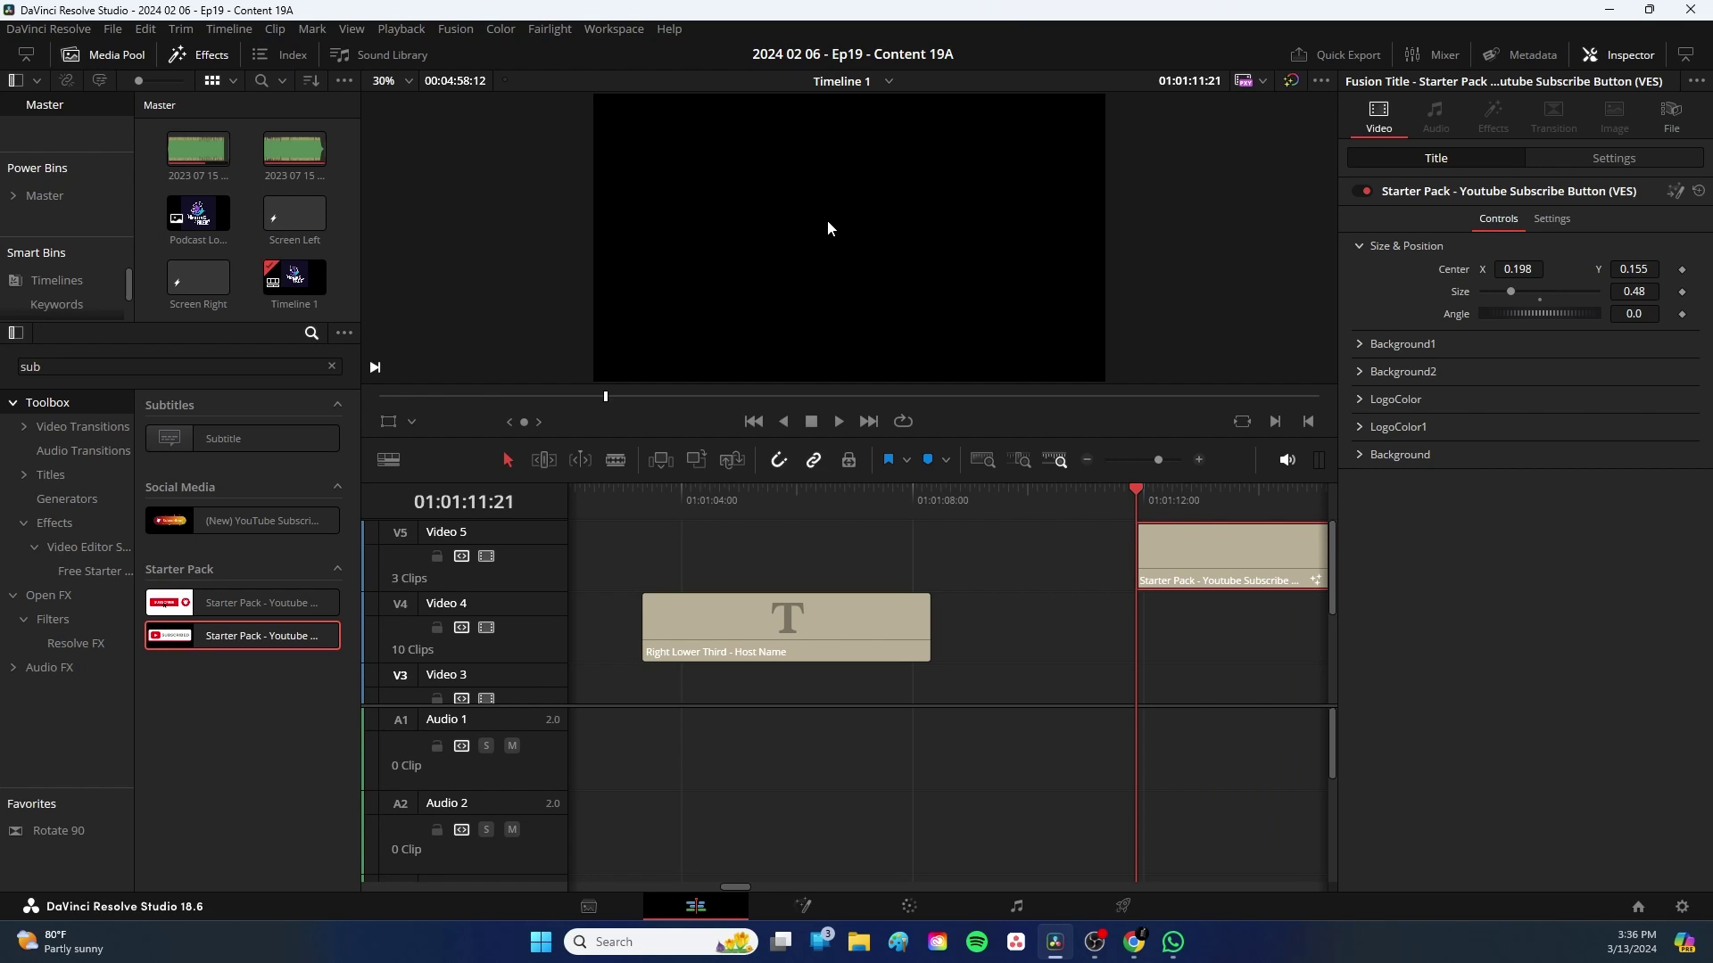
key(space)
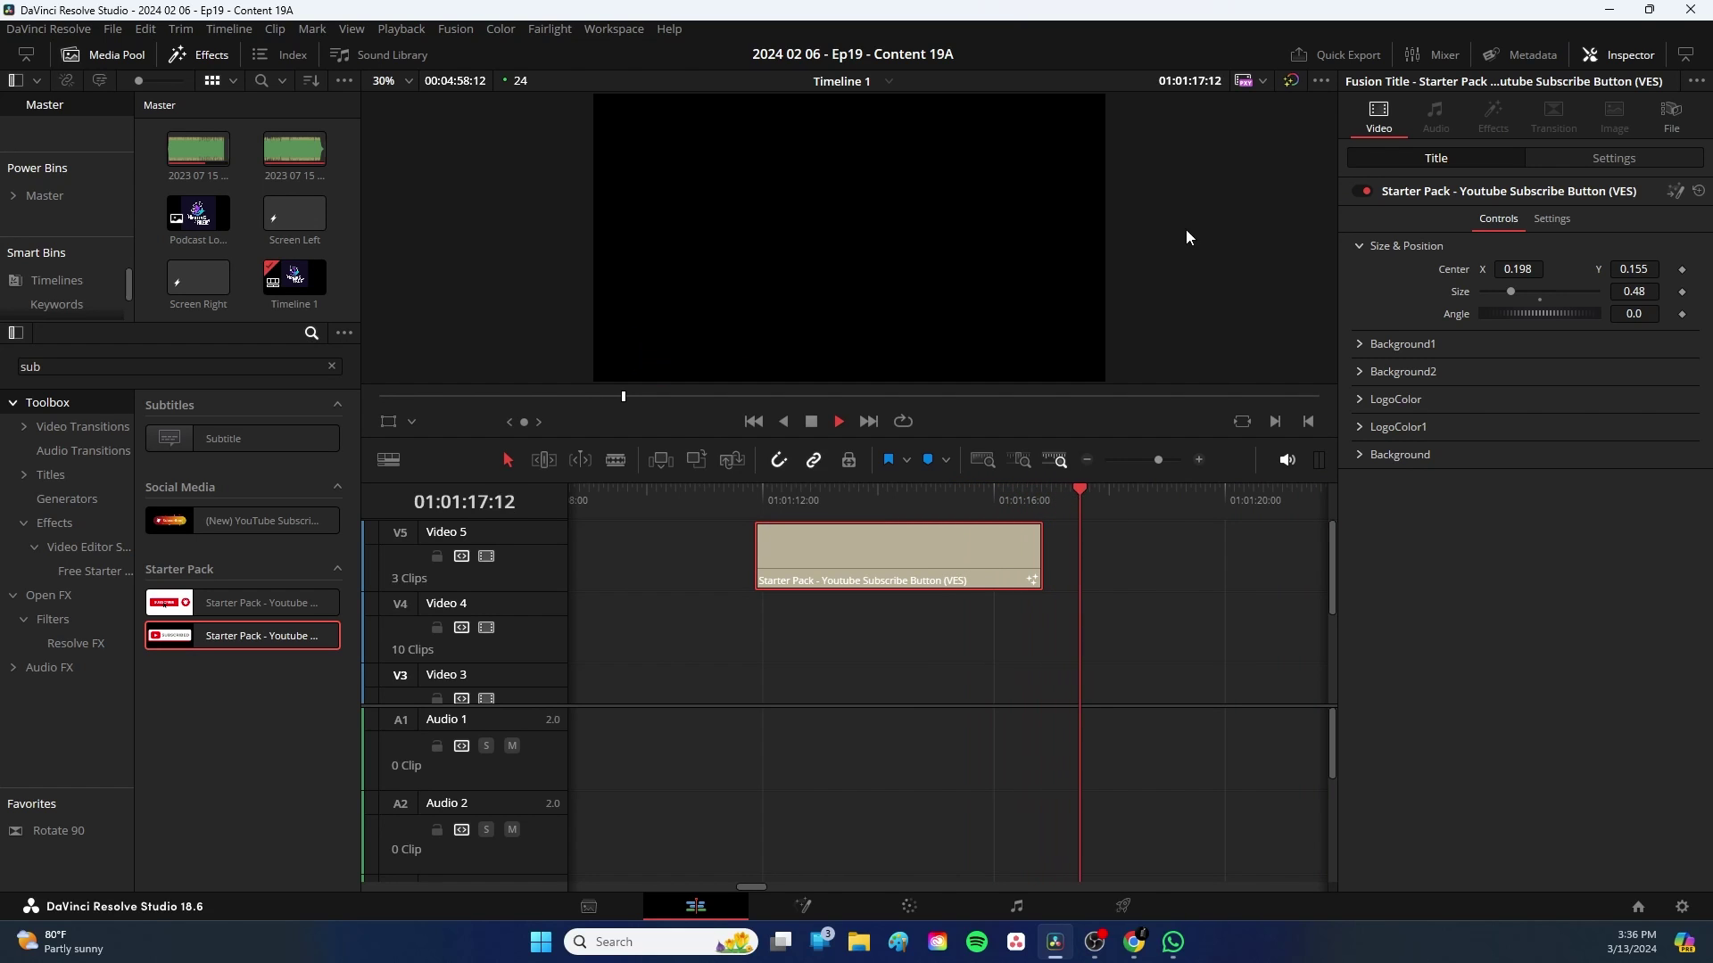
key(space)
click(1185, 559)
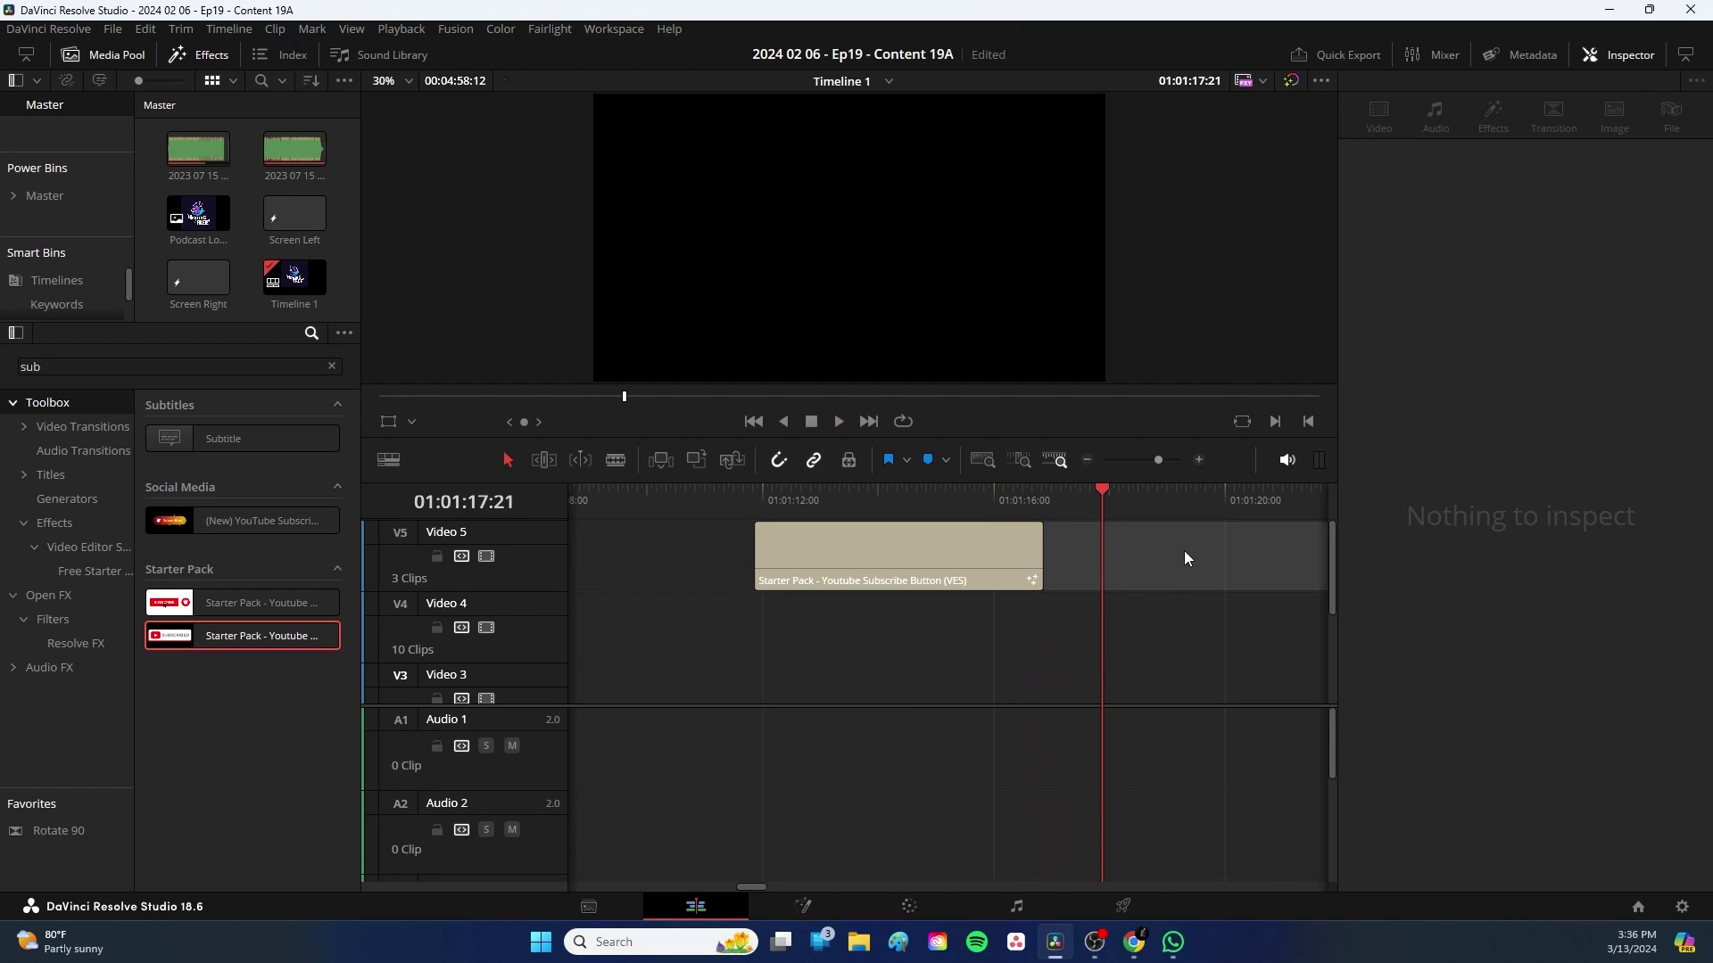
click(1606, 58)
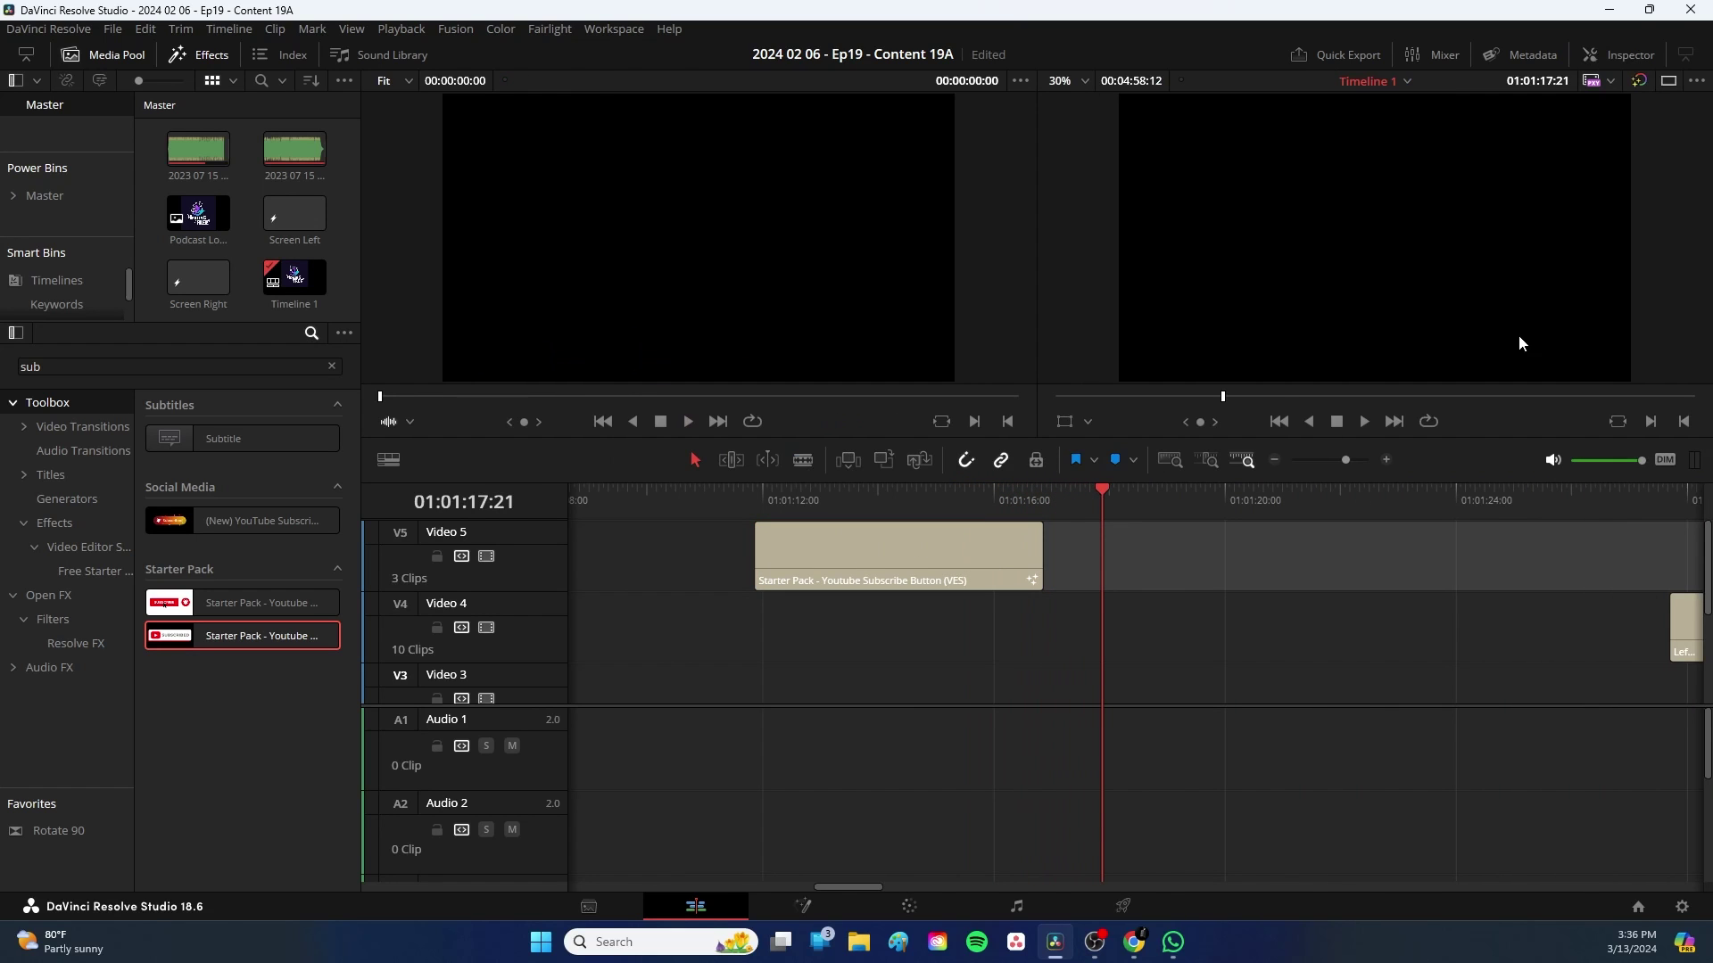
Set the closing Podcast Logo-09.png on Video 3 to 0.620 zoom and Position Y 160
click(1169, 460)
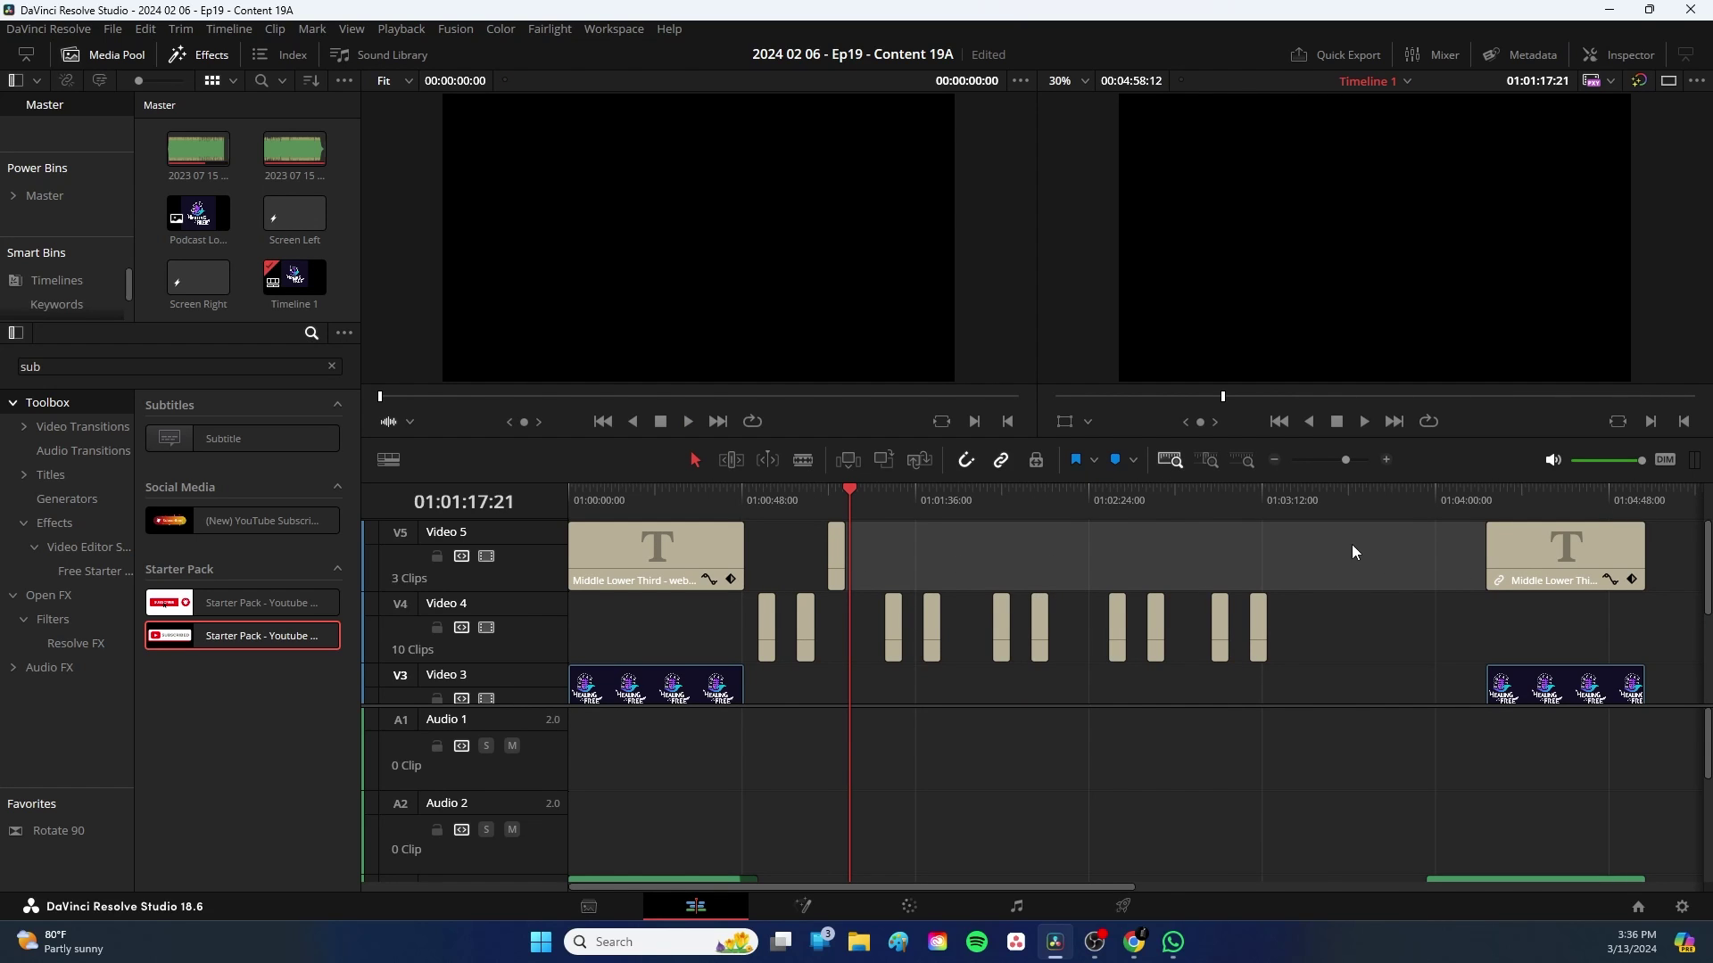
click(1544, 502)
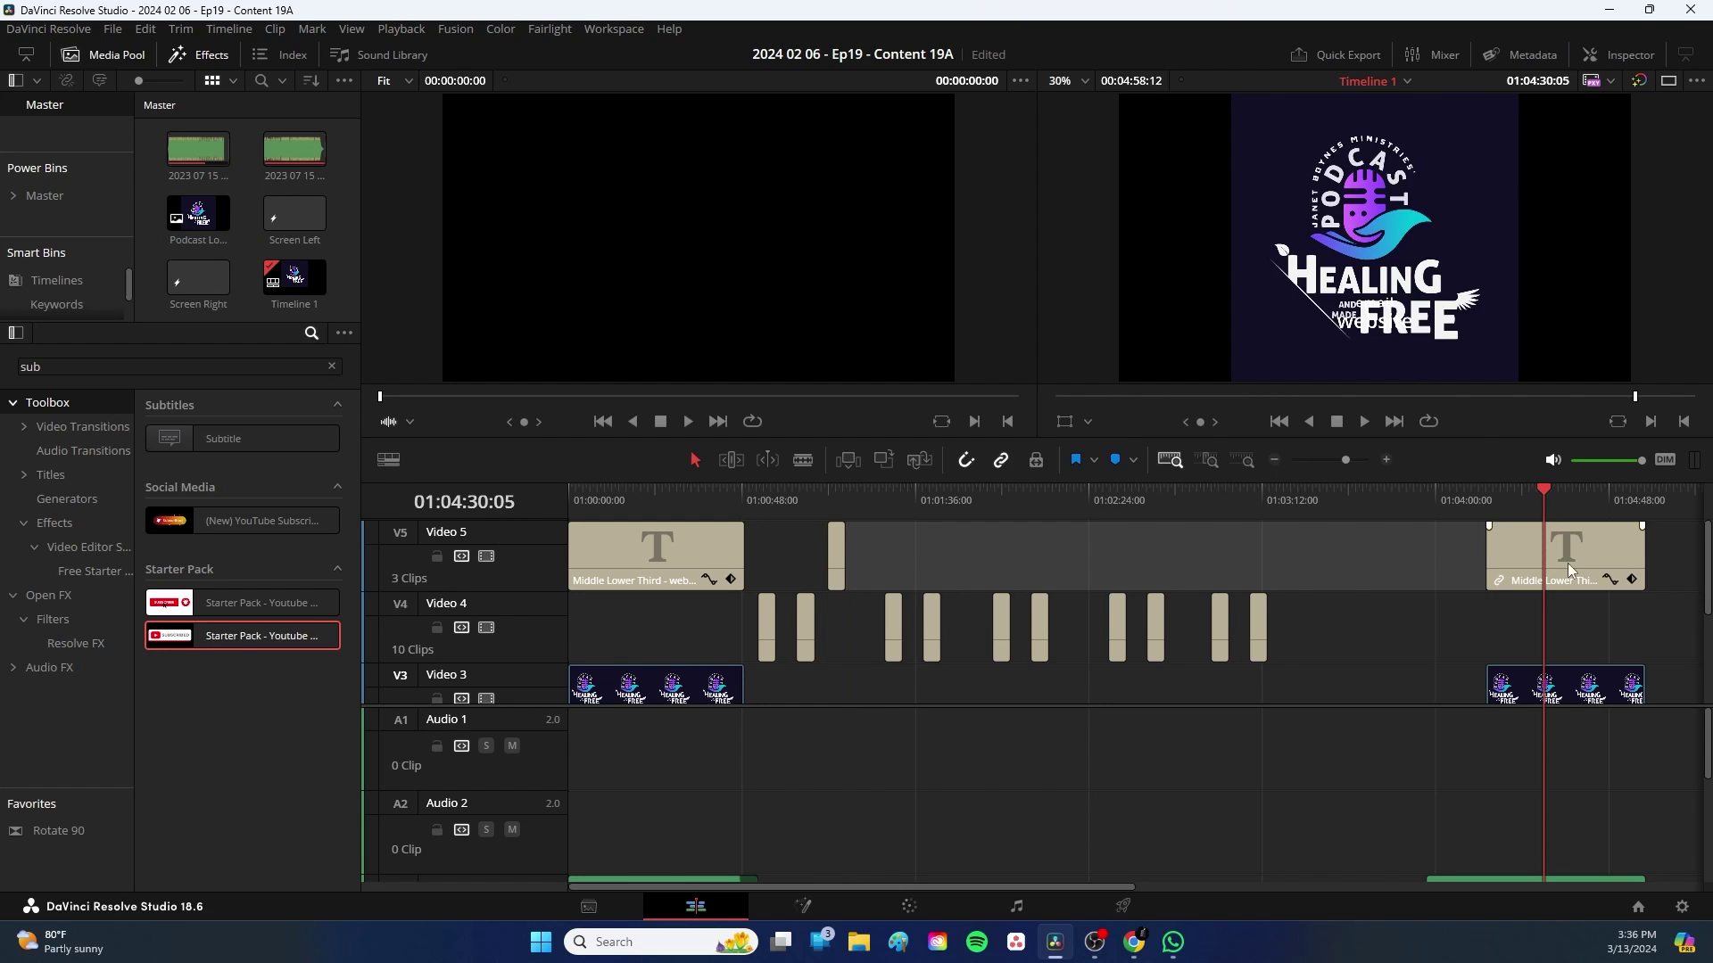
click(1553, 680)
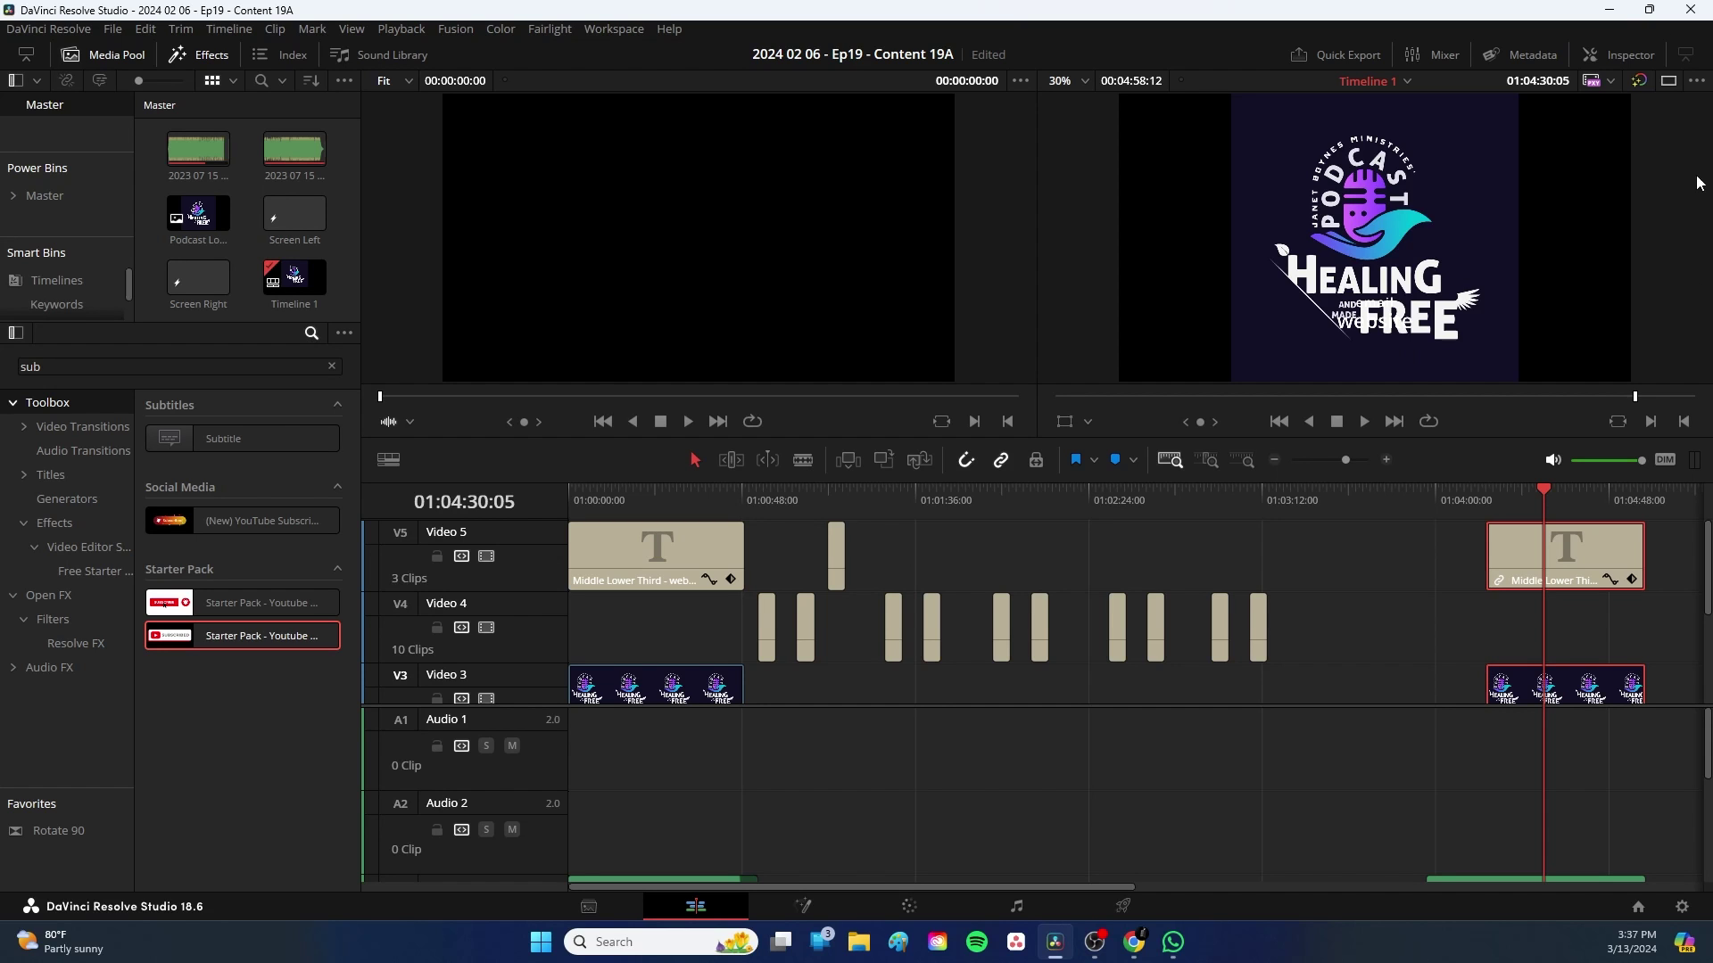
click(1599, 59)
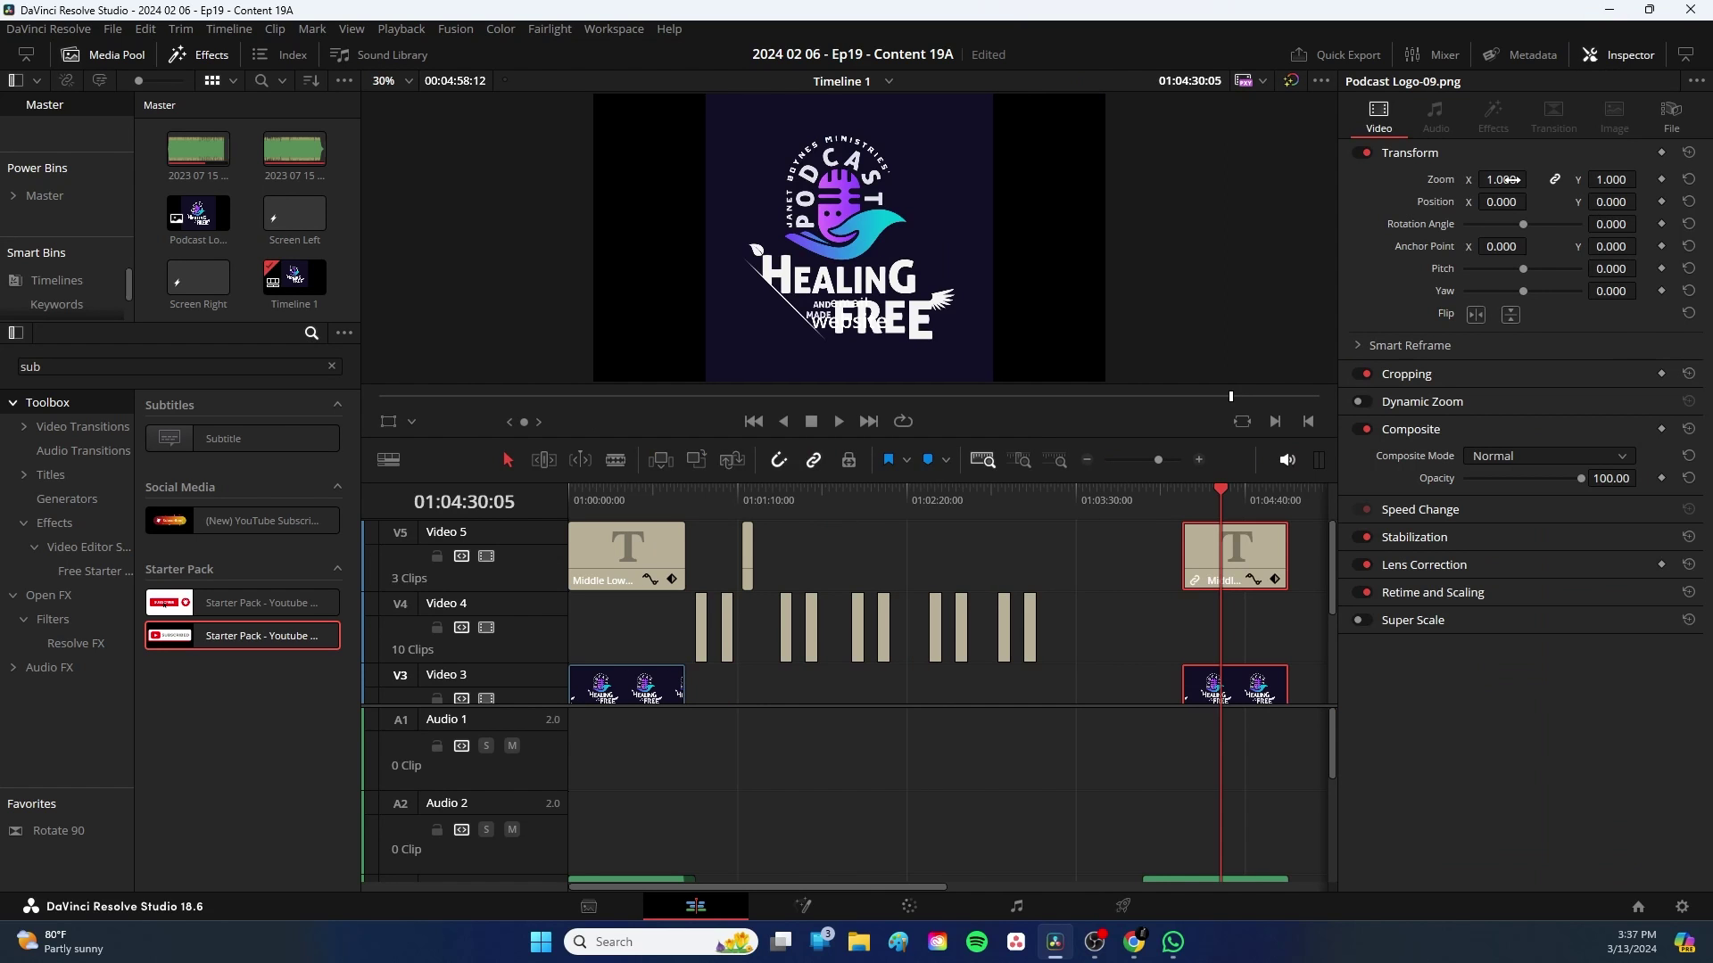
drag(1503, 181, 1454, 181)
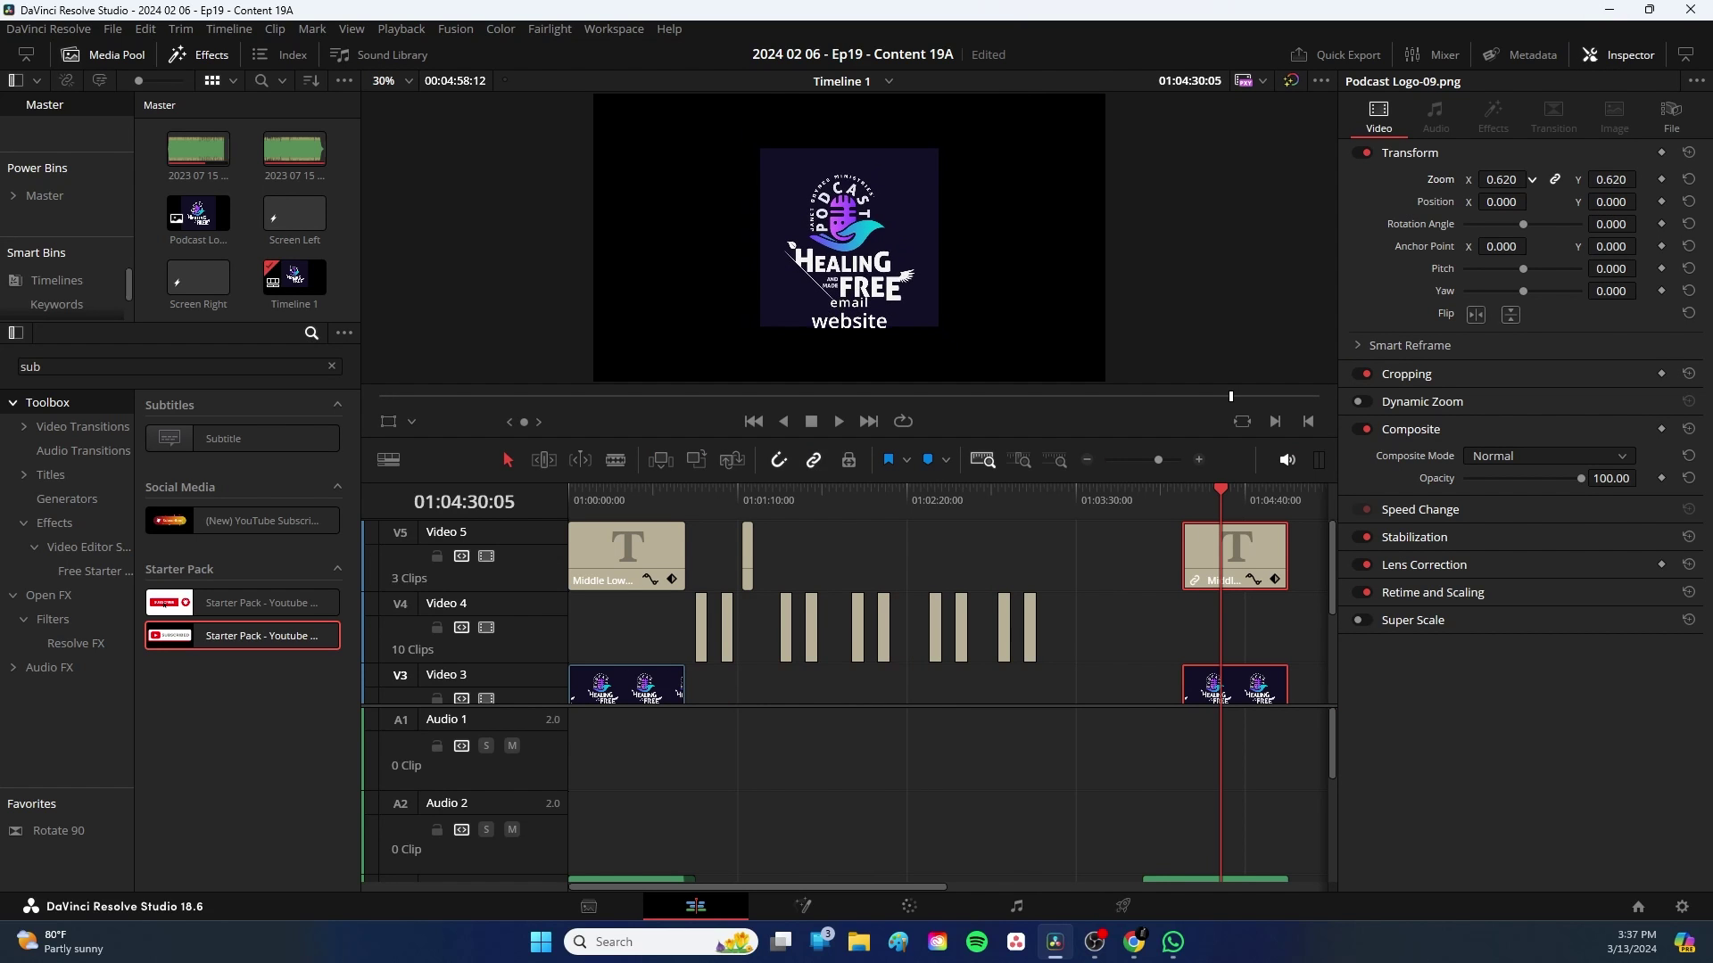
drag(1596, 202, 1644, 201)
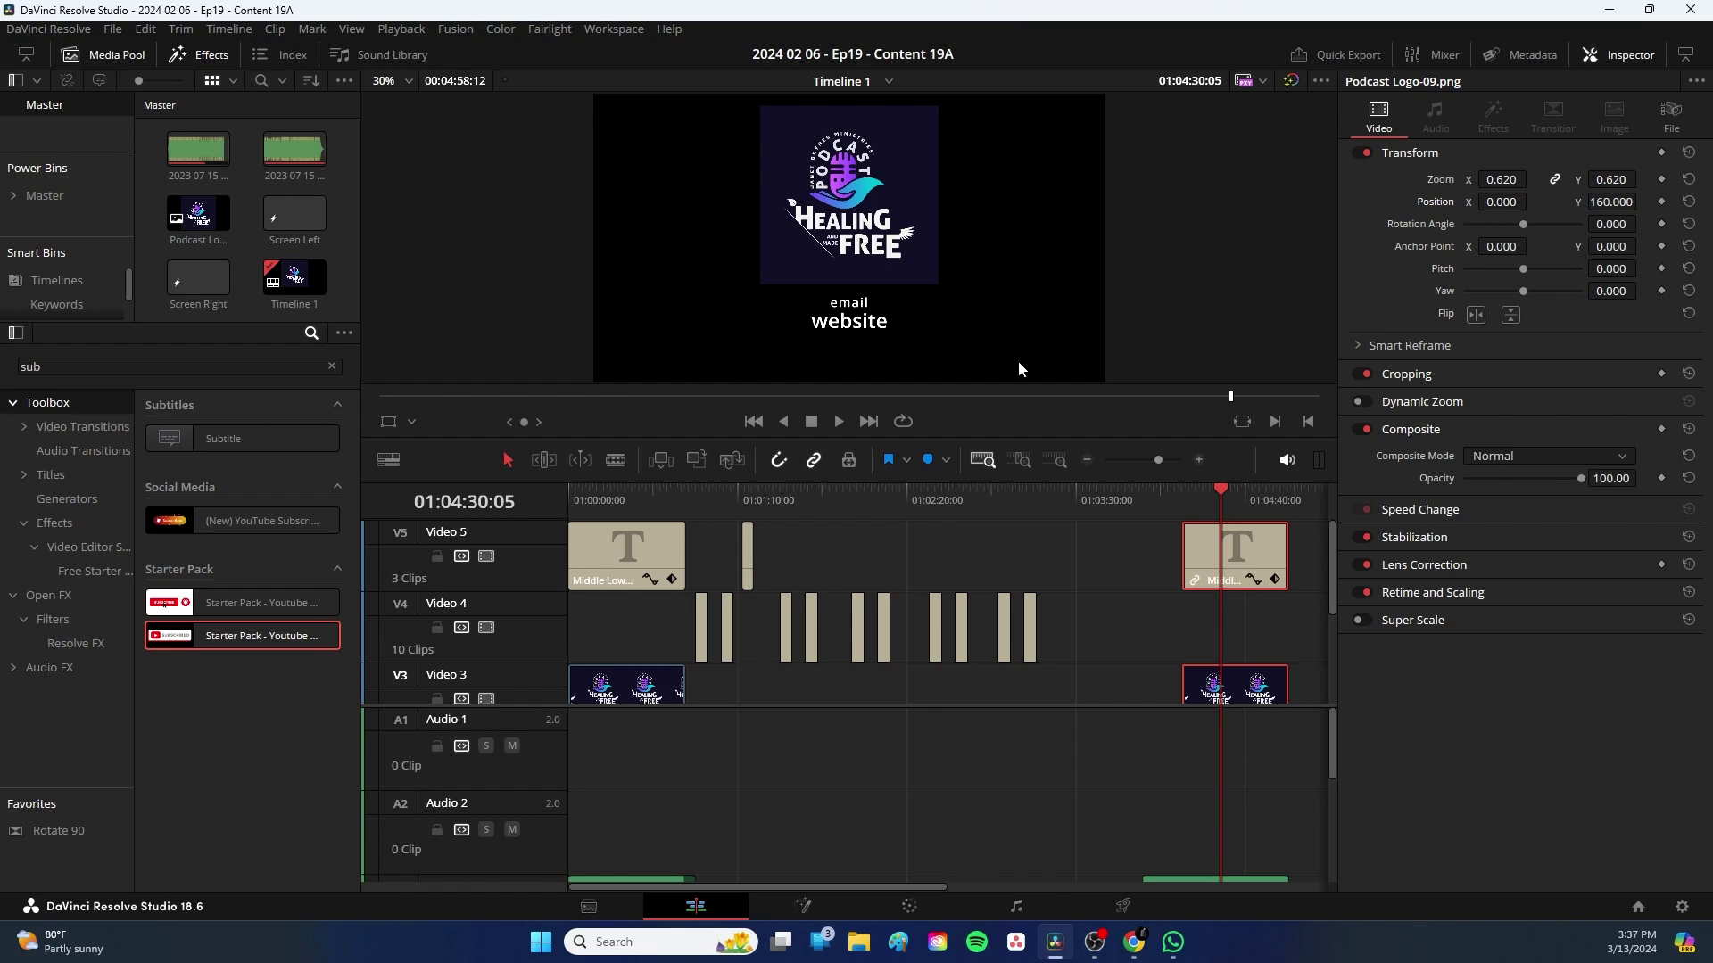
click(1133, 571)
scroll(1089, 816, down, 3)
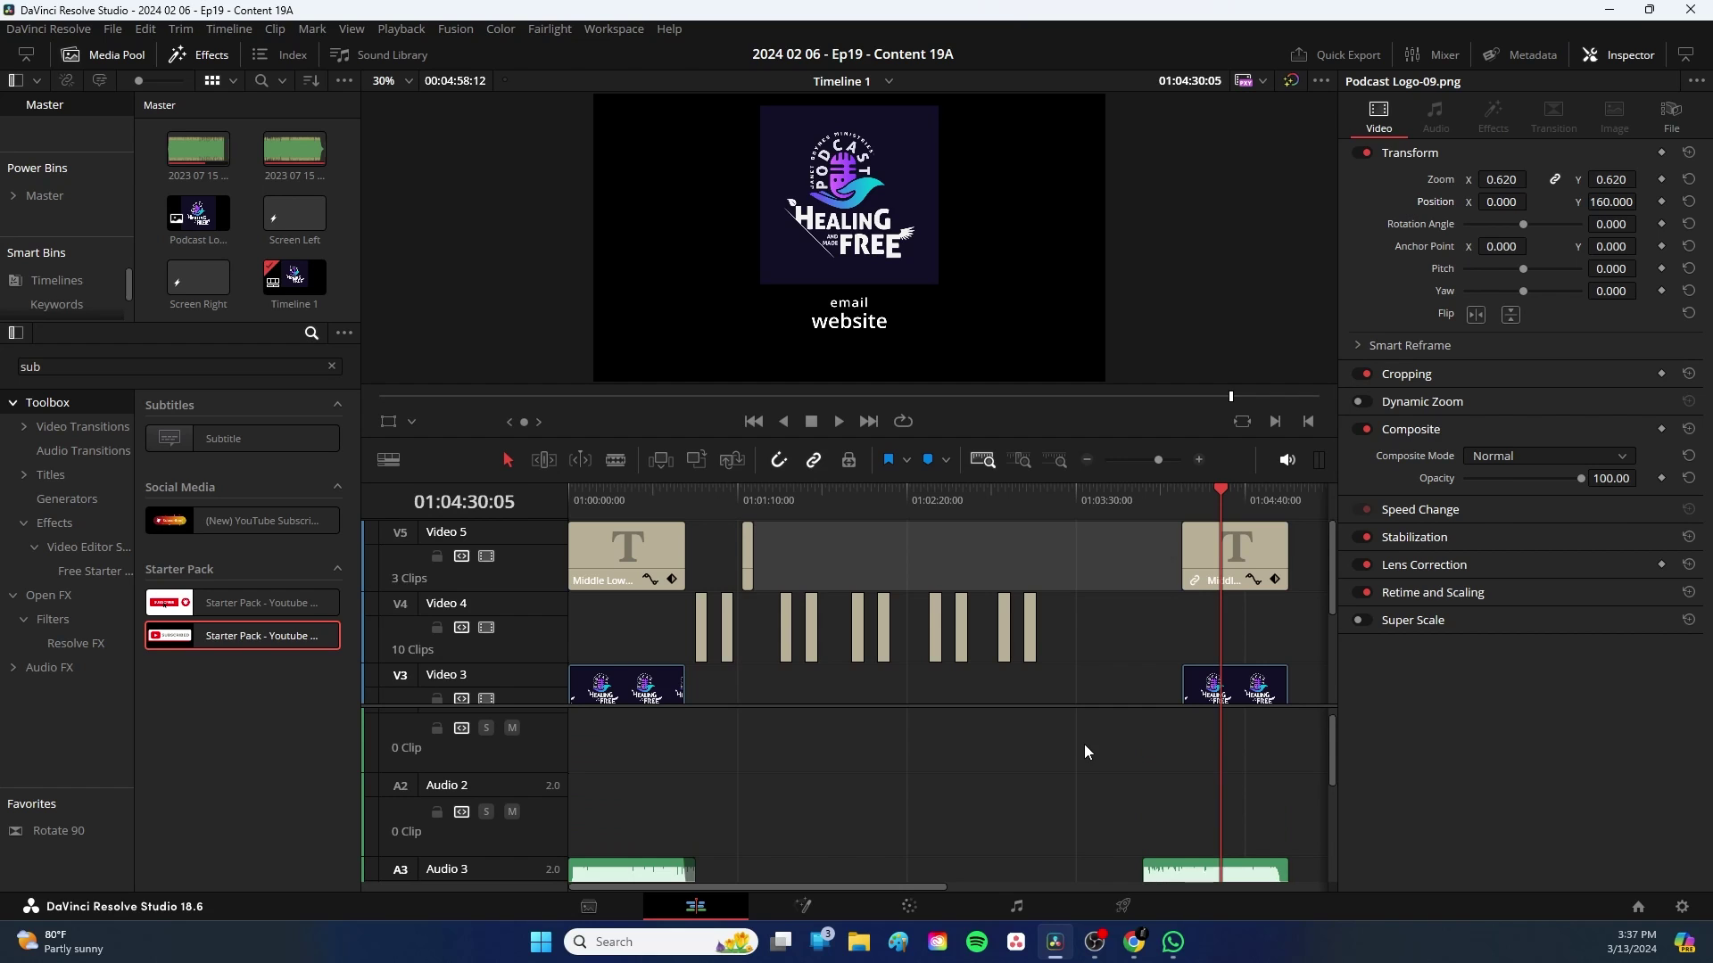
Jump to the Right Lower Third at 01:02:08:06, hide the Inspector, and switch to Fairlight
click(880, 503)
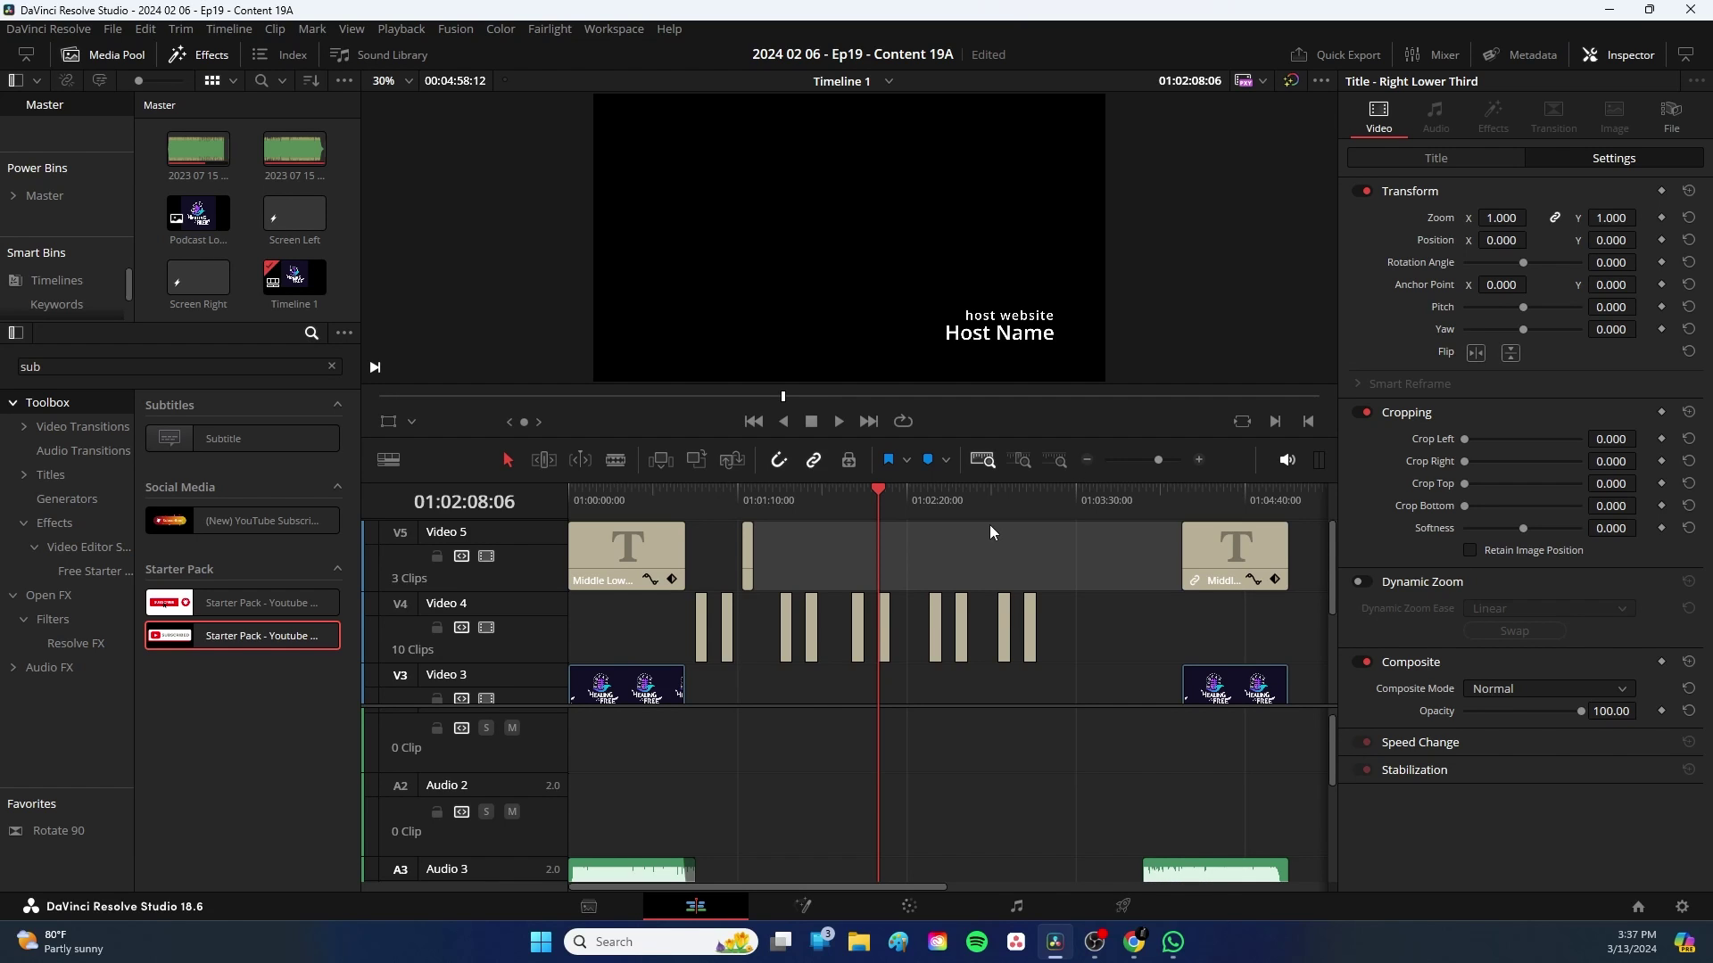
scroll(834, 607, down, 5)
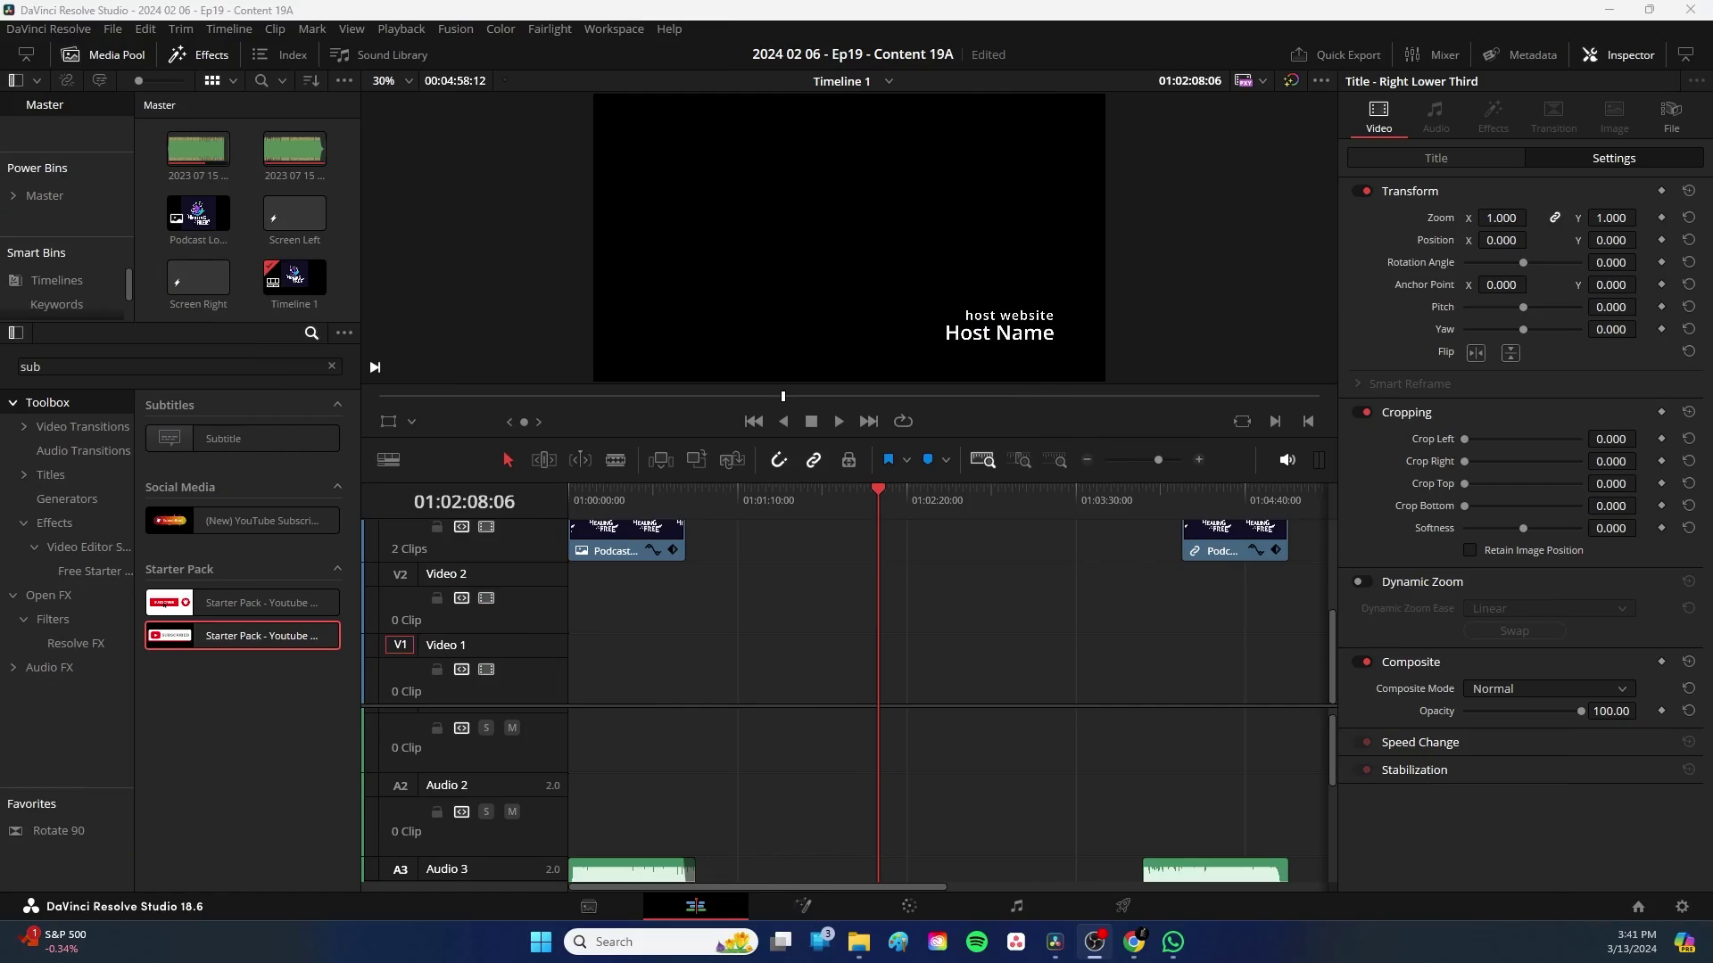
click(1601, 55)
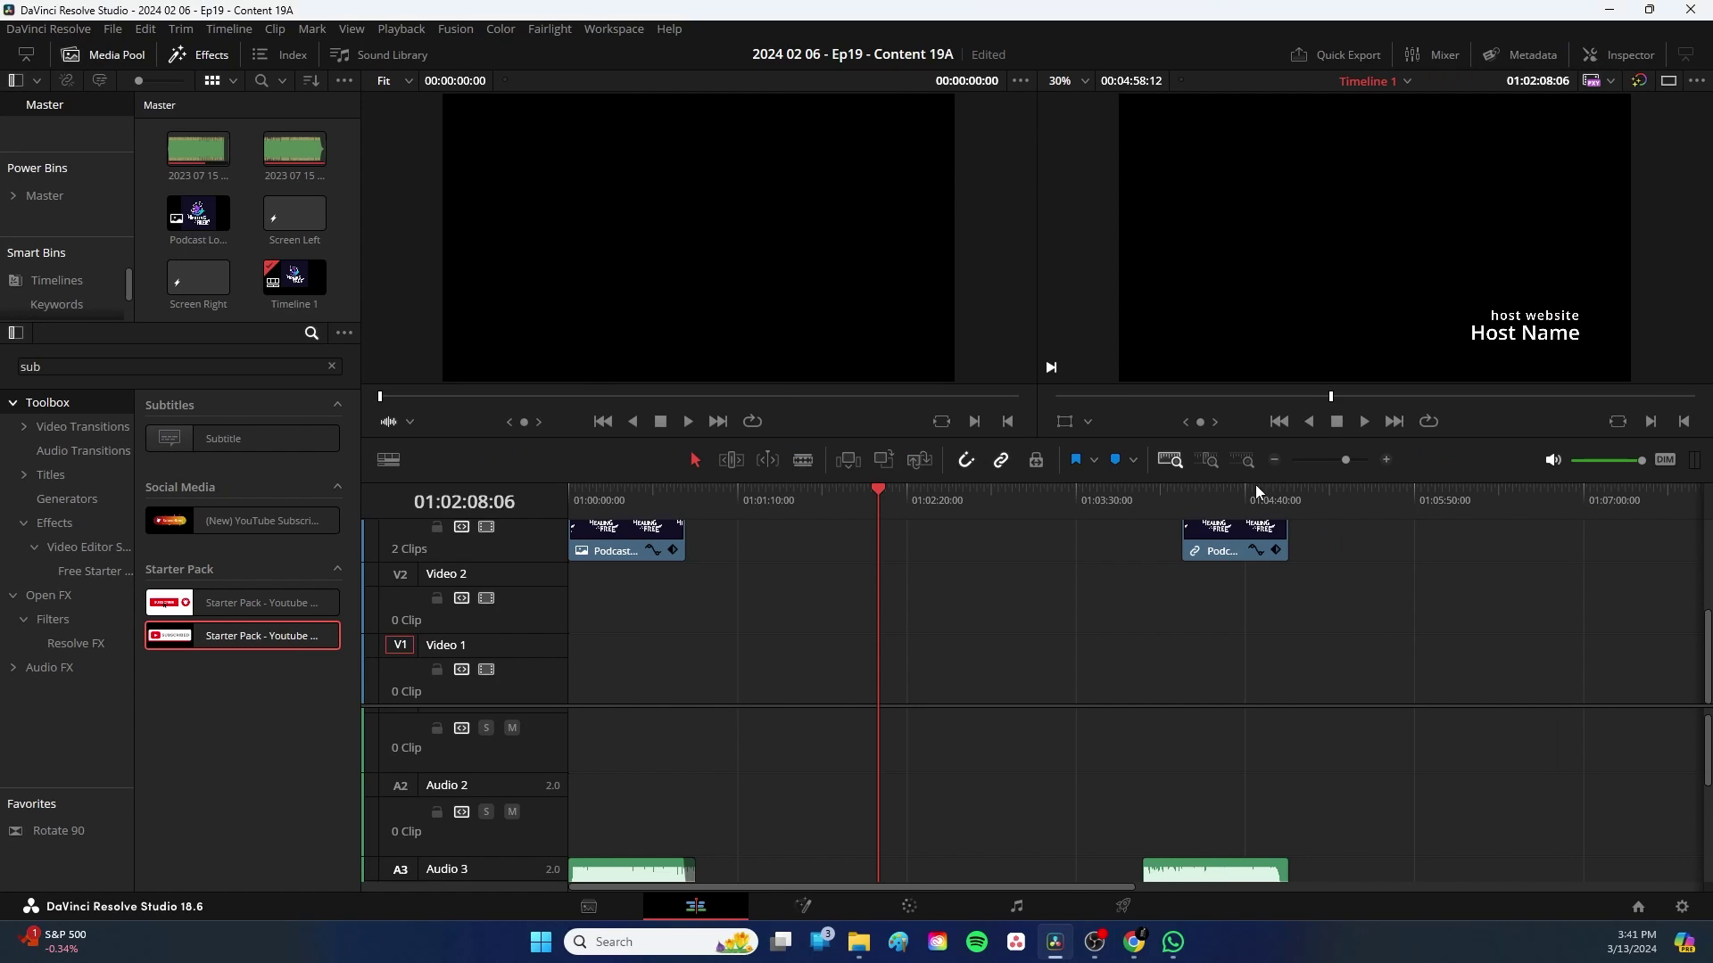
scroll(1067, 676, up, 2)
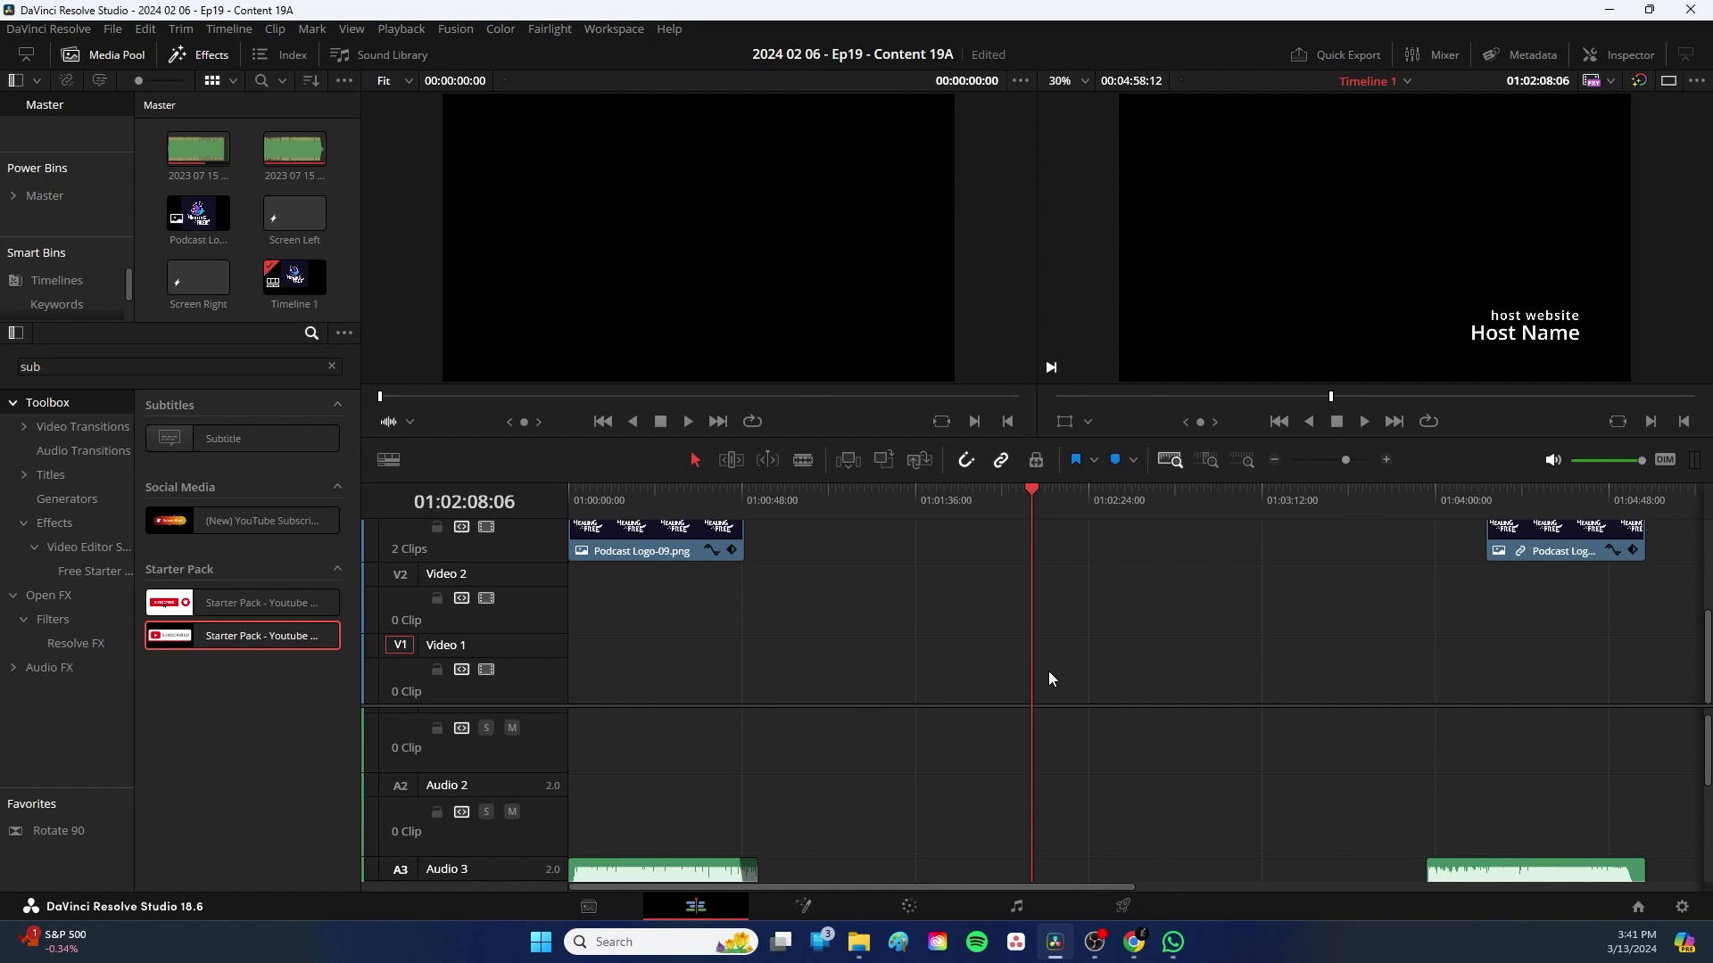
click(1014, 907)
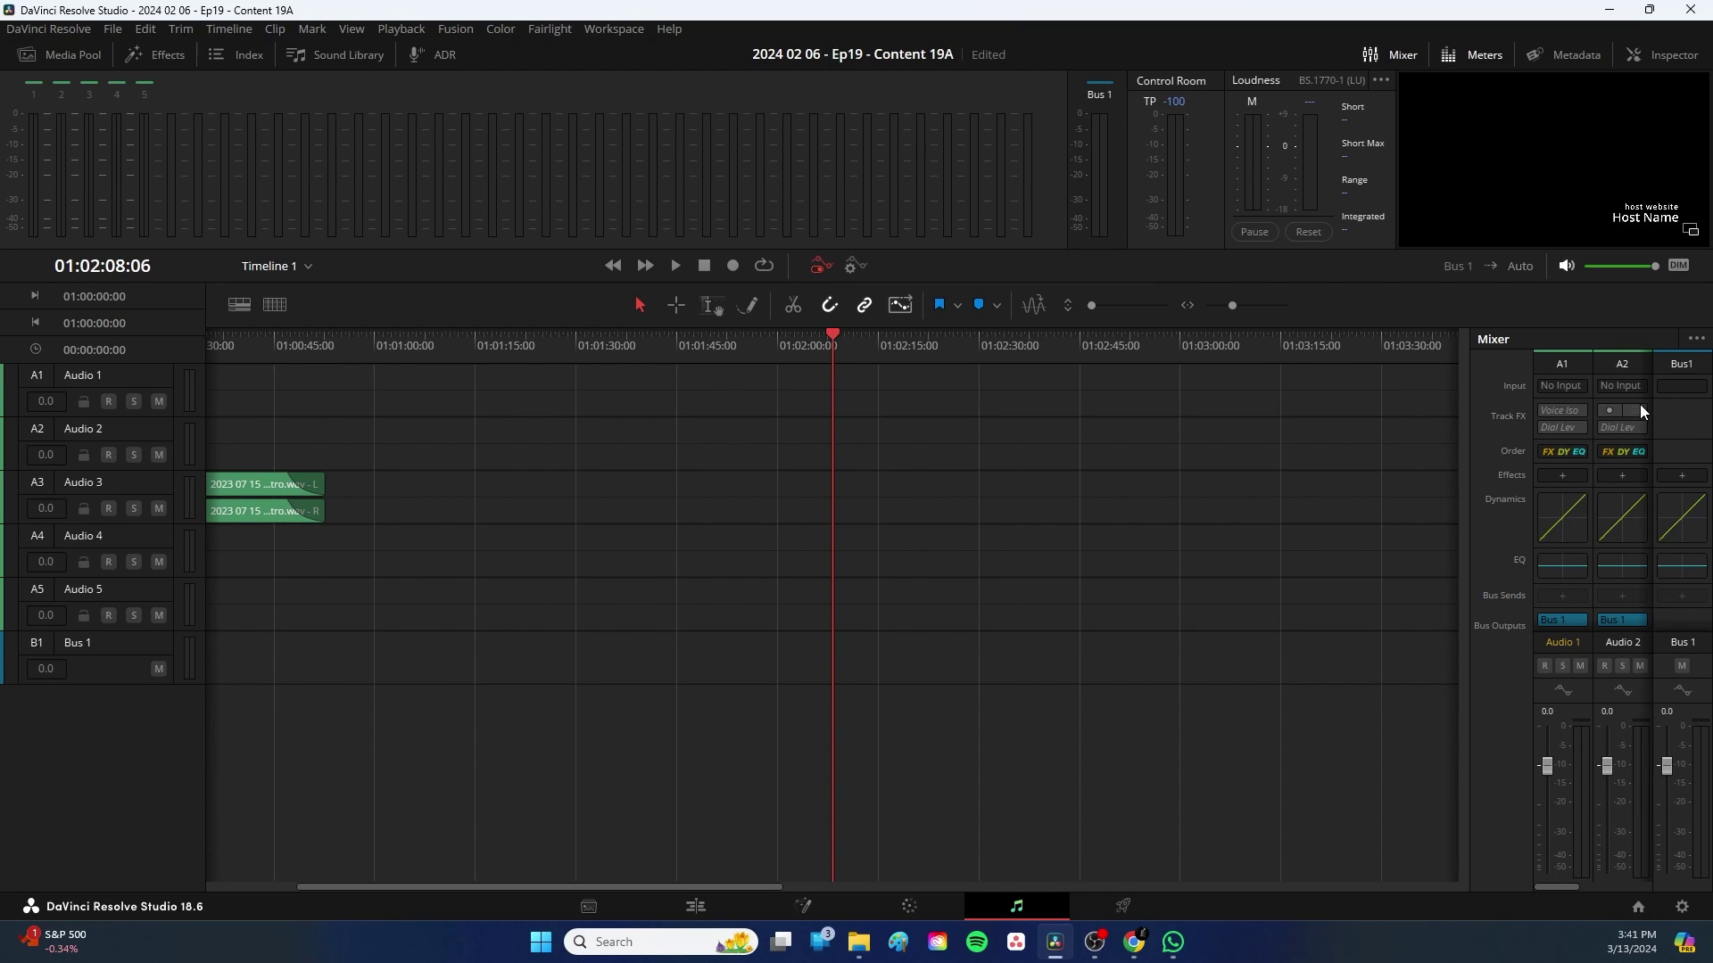
Enable the bypassed Voice Iso on Audio 1 and Dial Lev on Audio 2
click(1554, 410)
click(1615, 428)
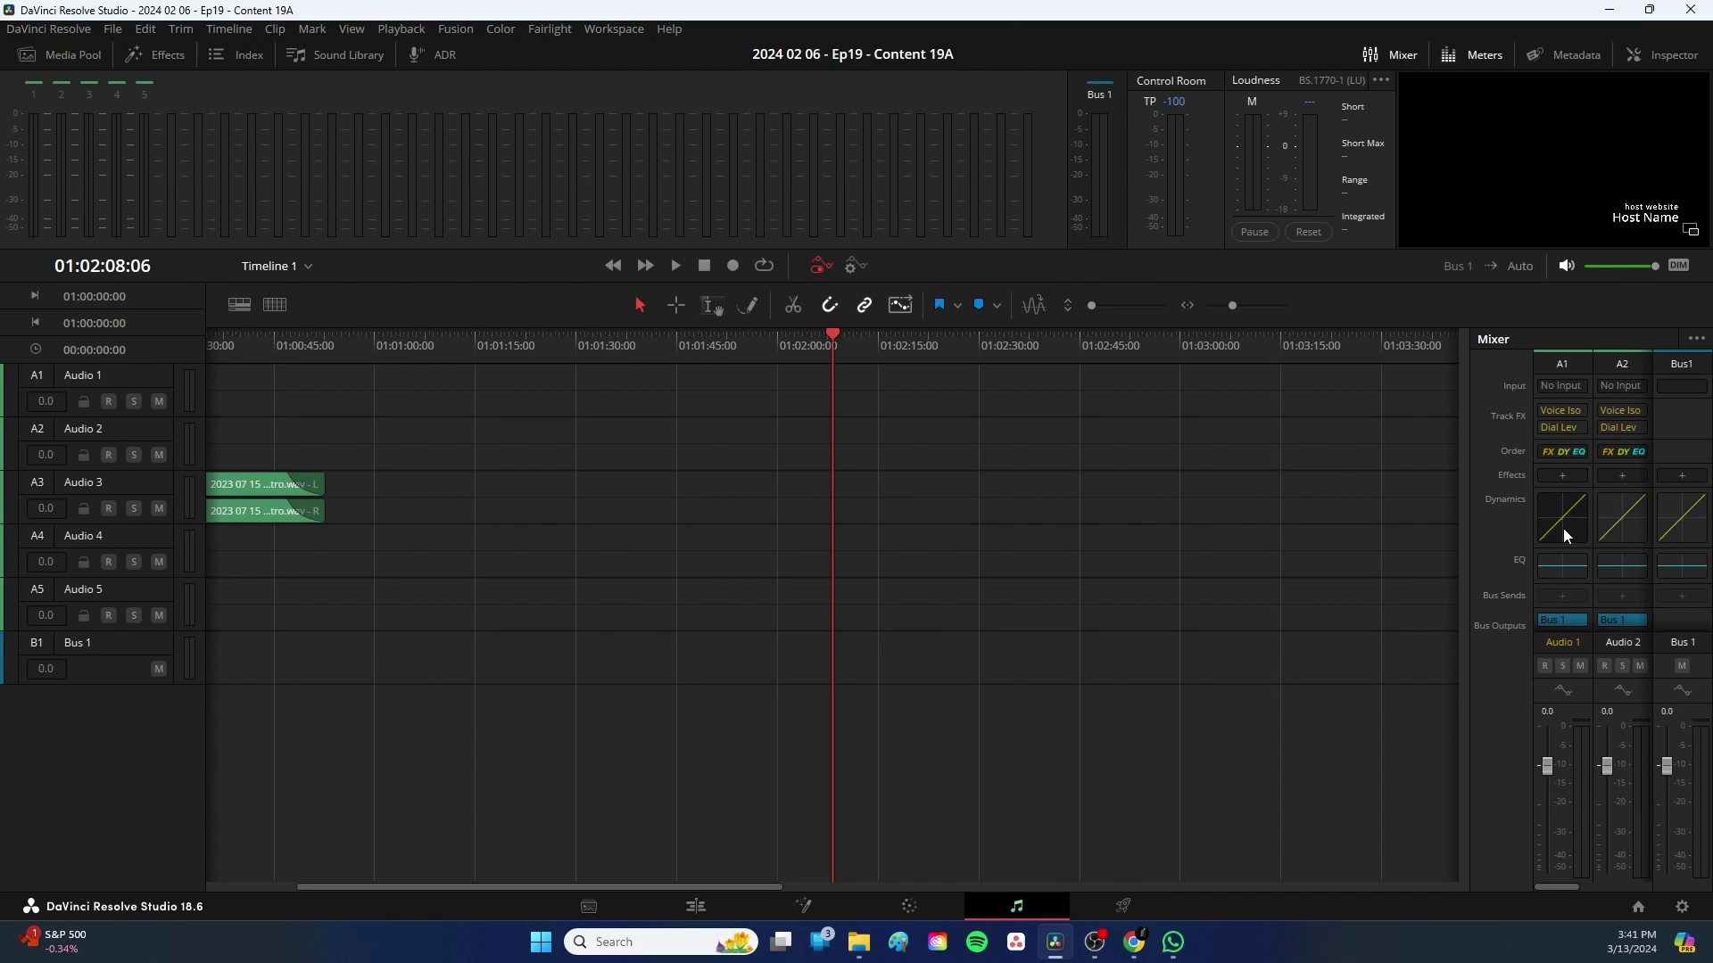
click(1562, 476)
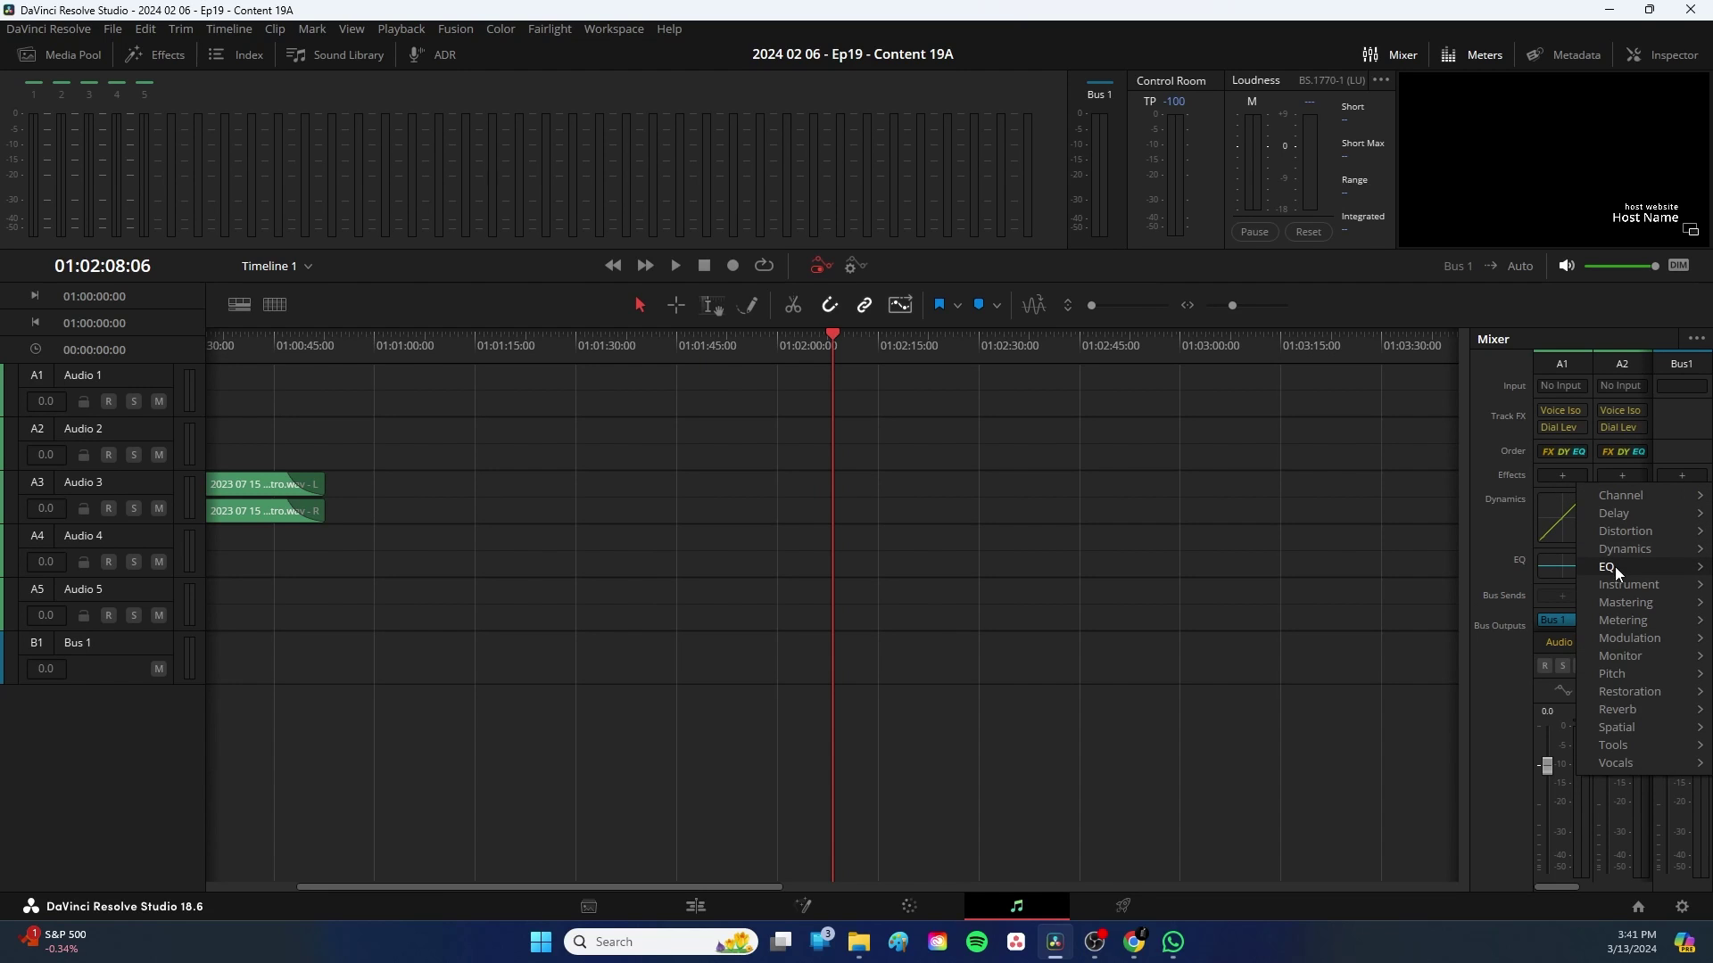
Add a Q6 Stereo EQ to Audio 1 with band 1 as an 82 Hz low cut
mouse_move(1615, 566)
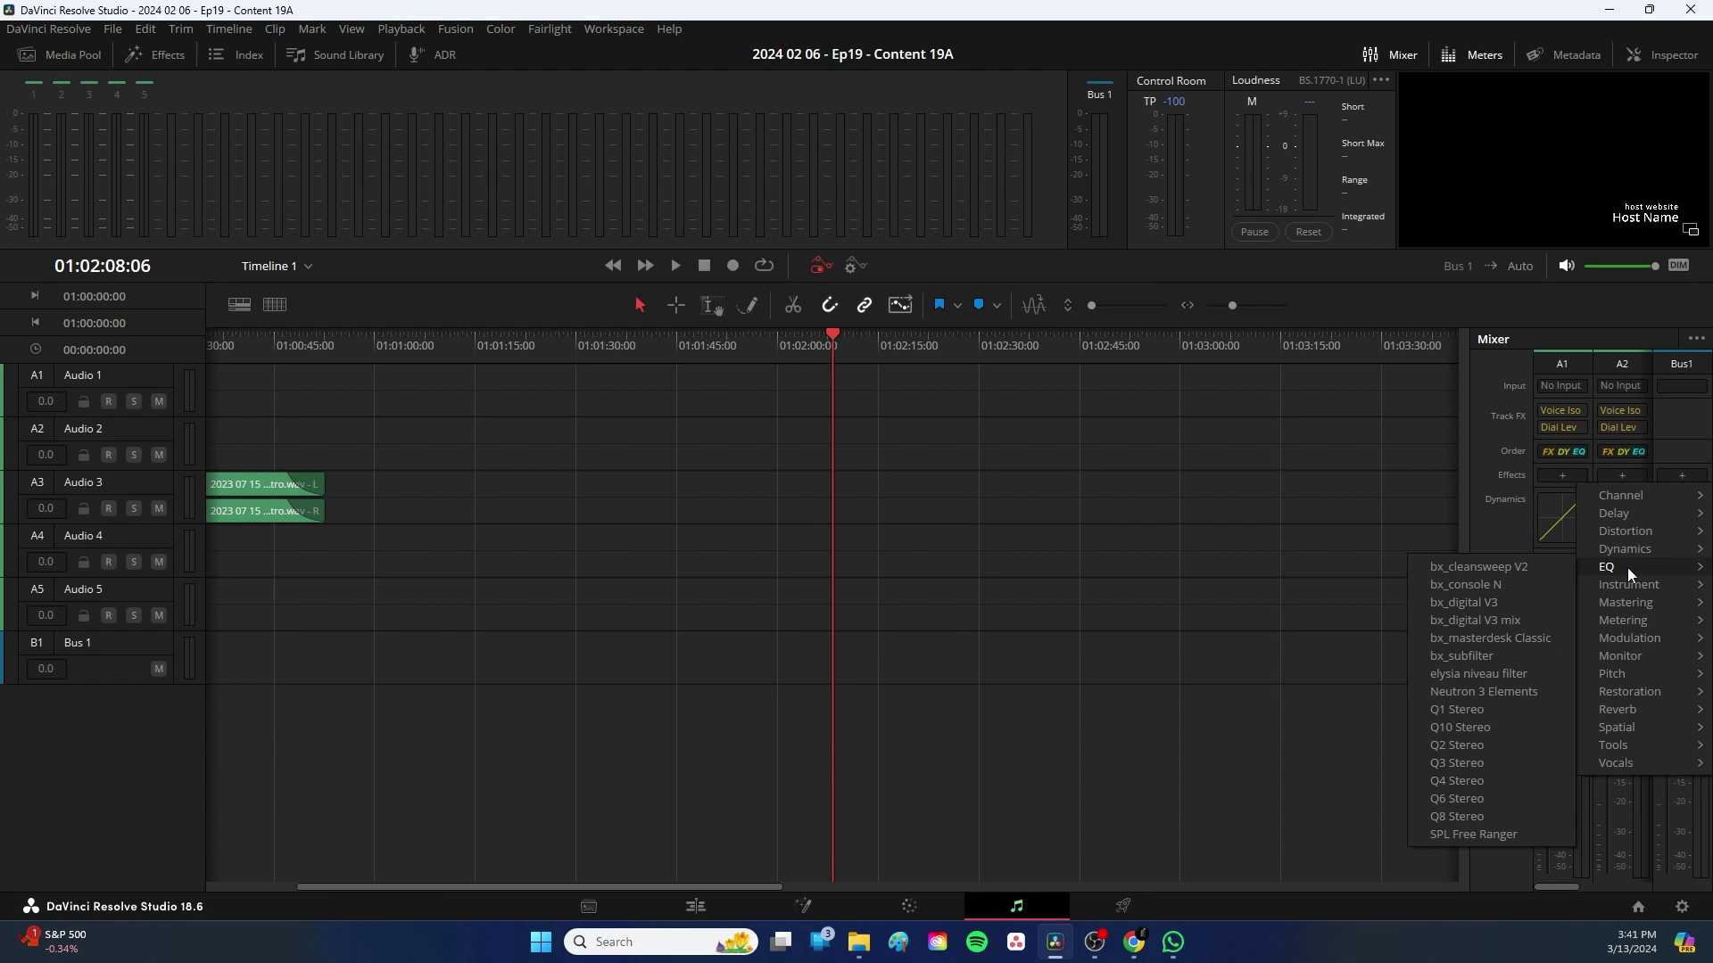
click(1485, 798)
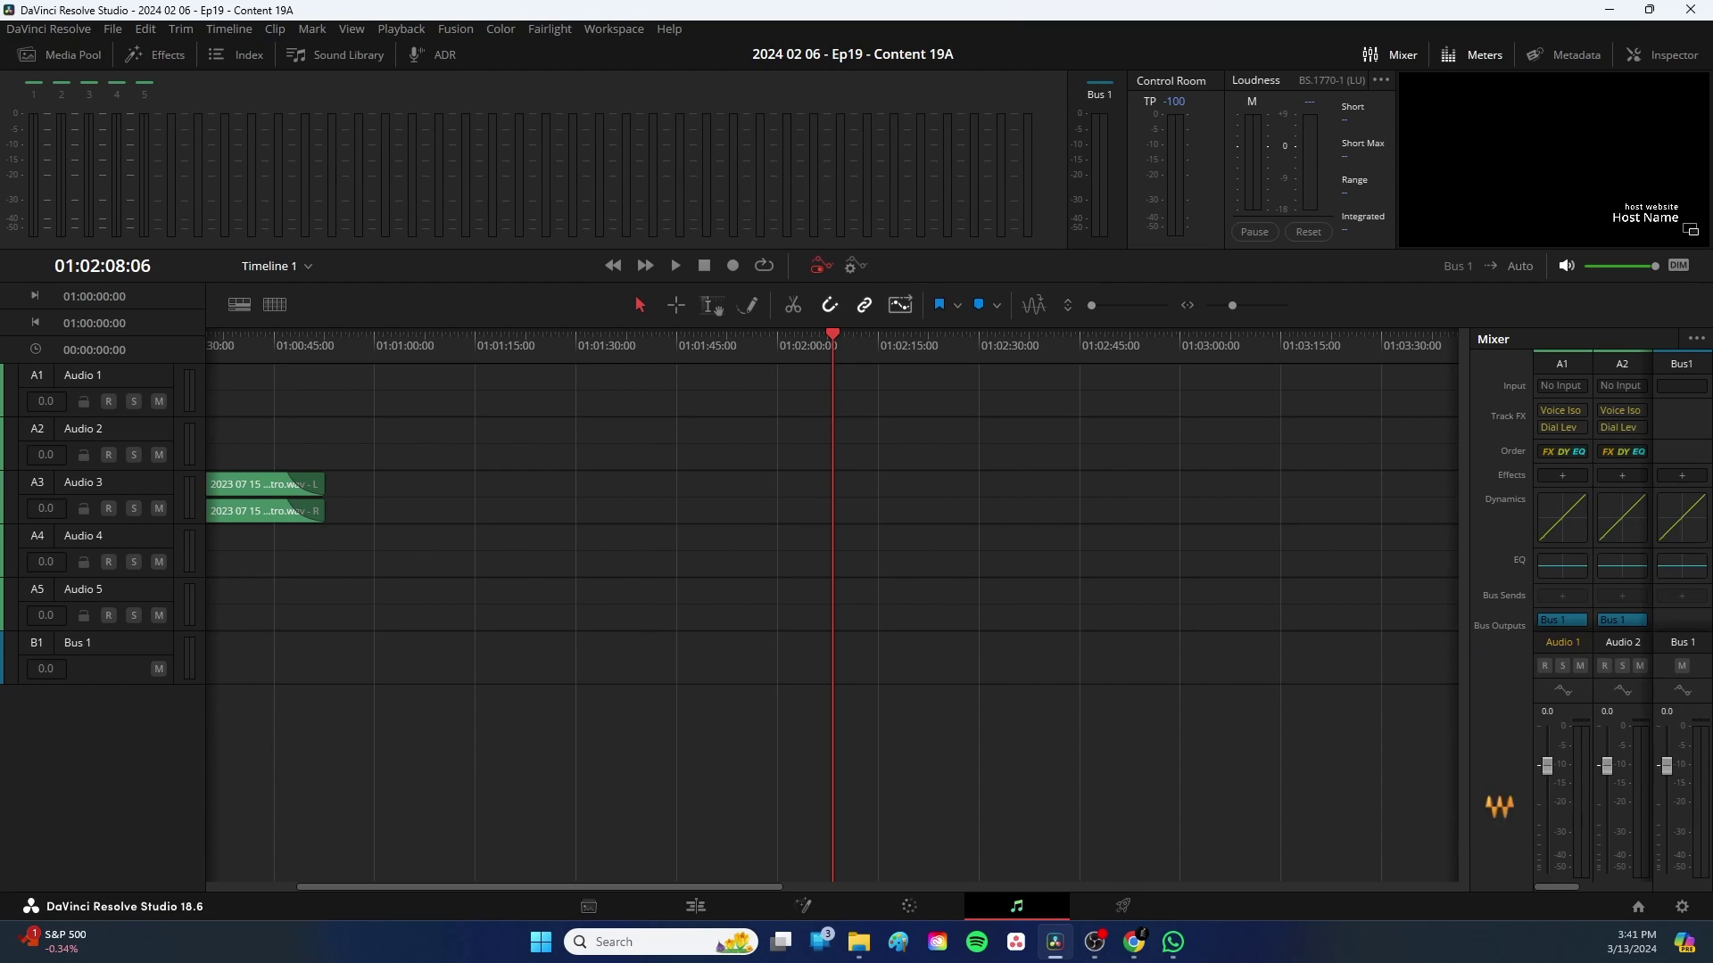
click(1622, 482)
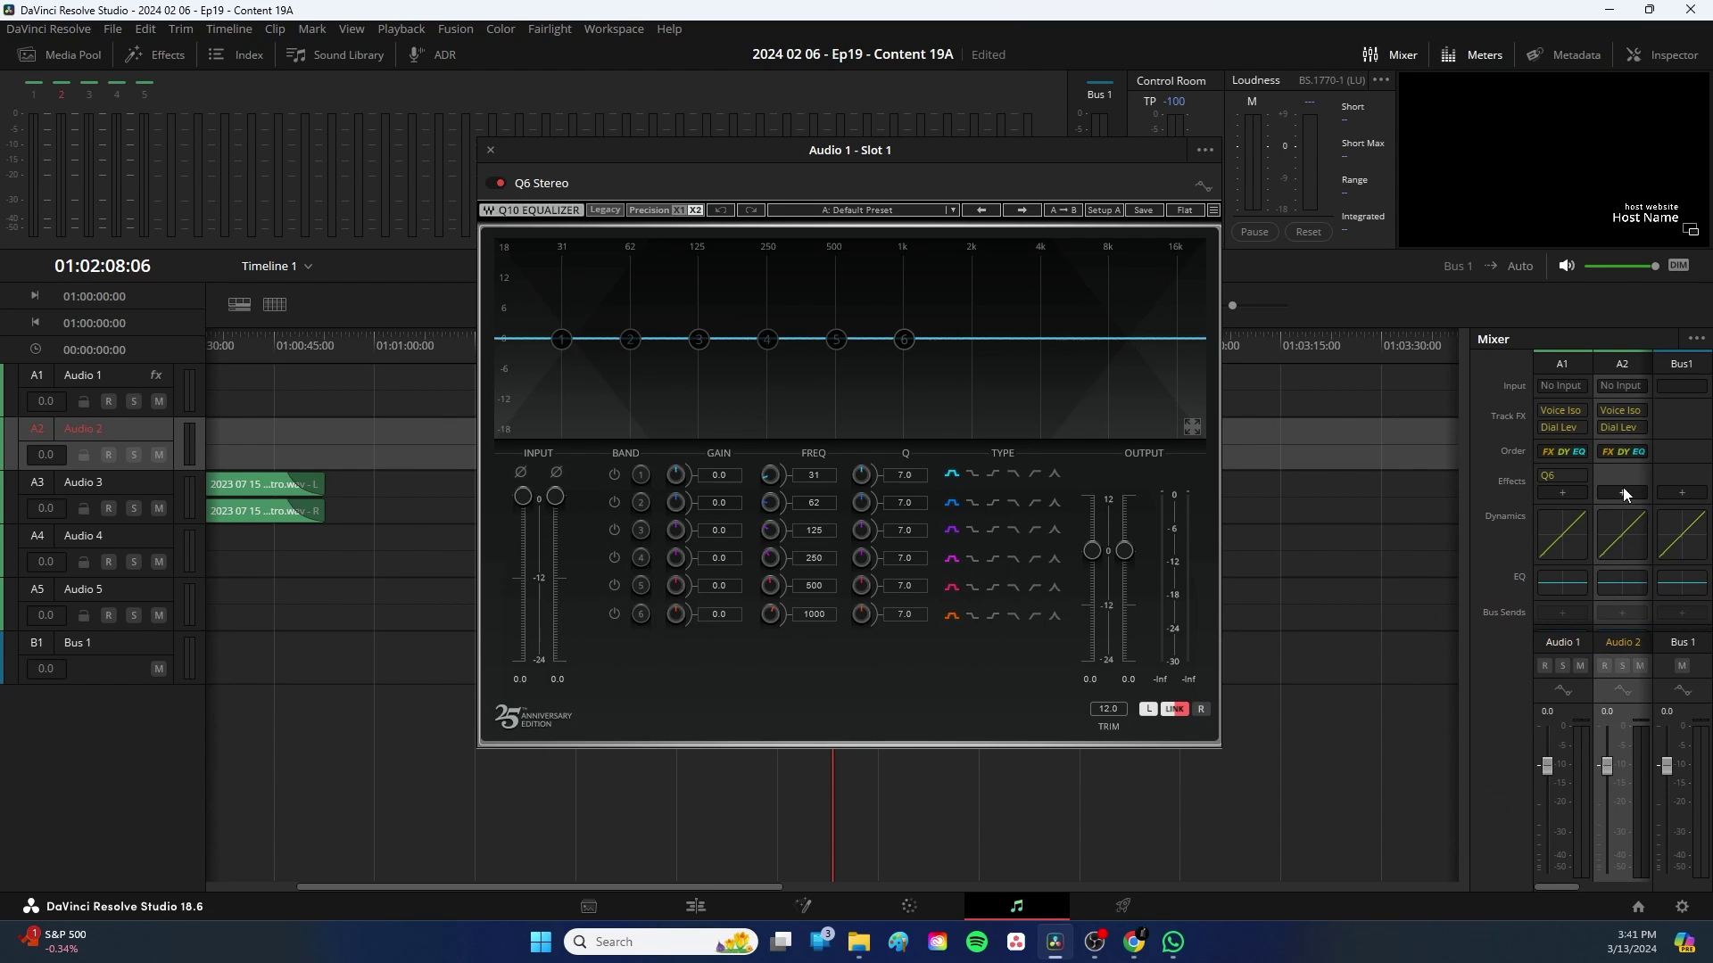
click(614, 475)
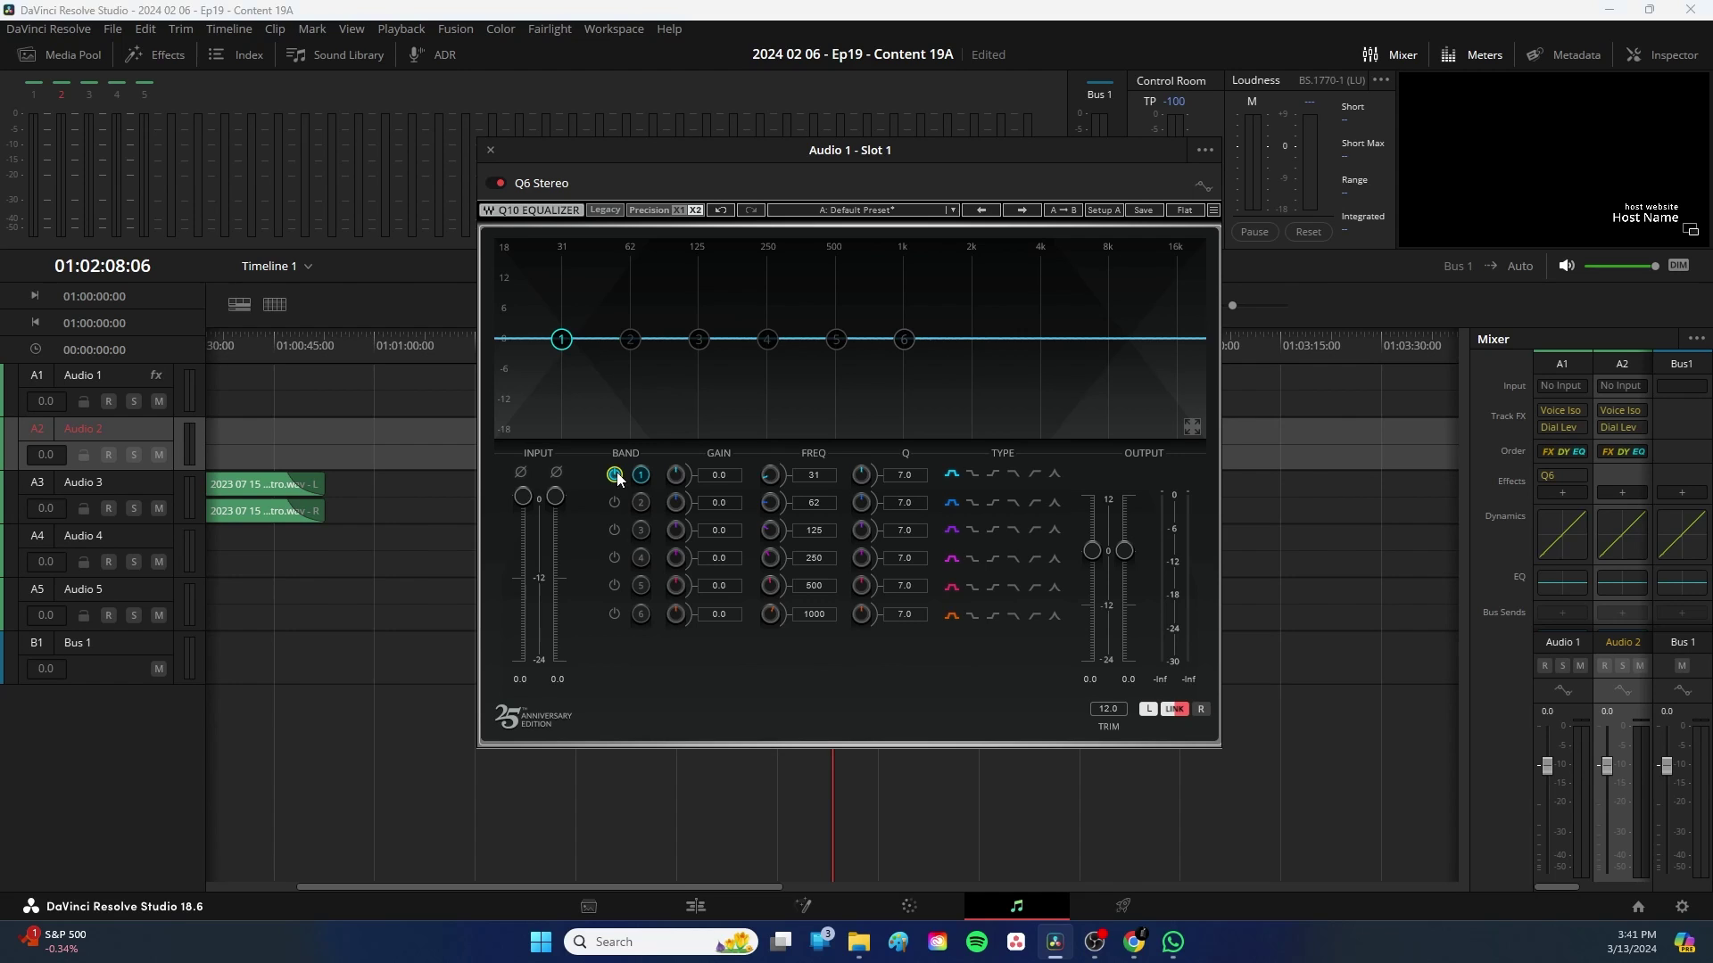
click(1031, 475)
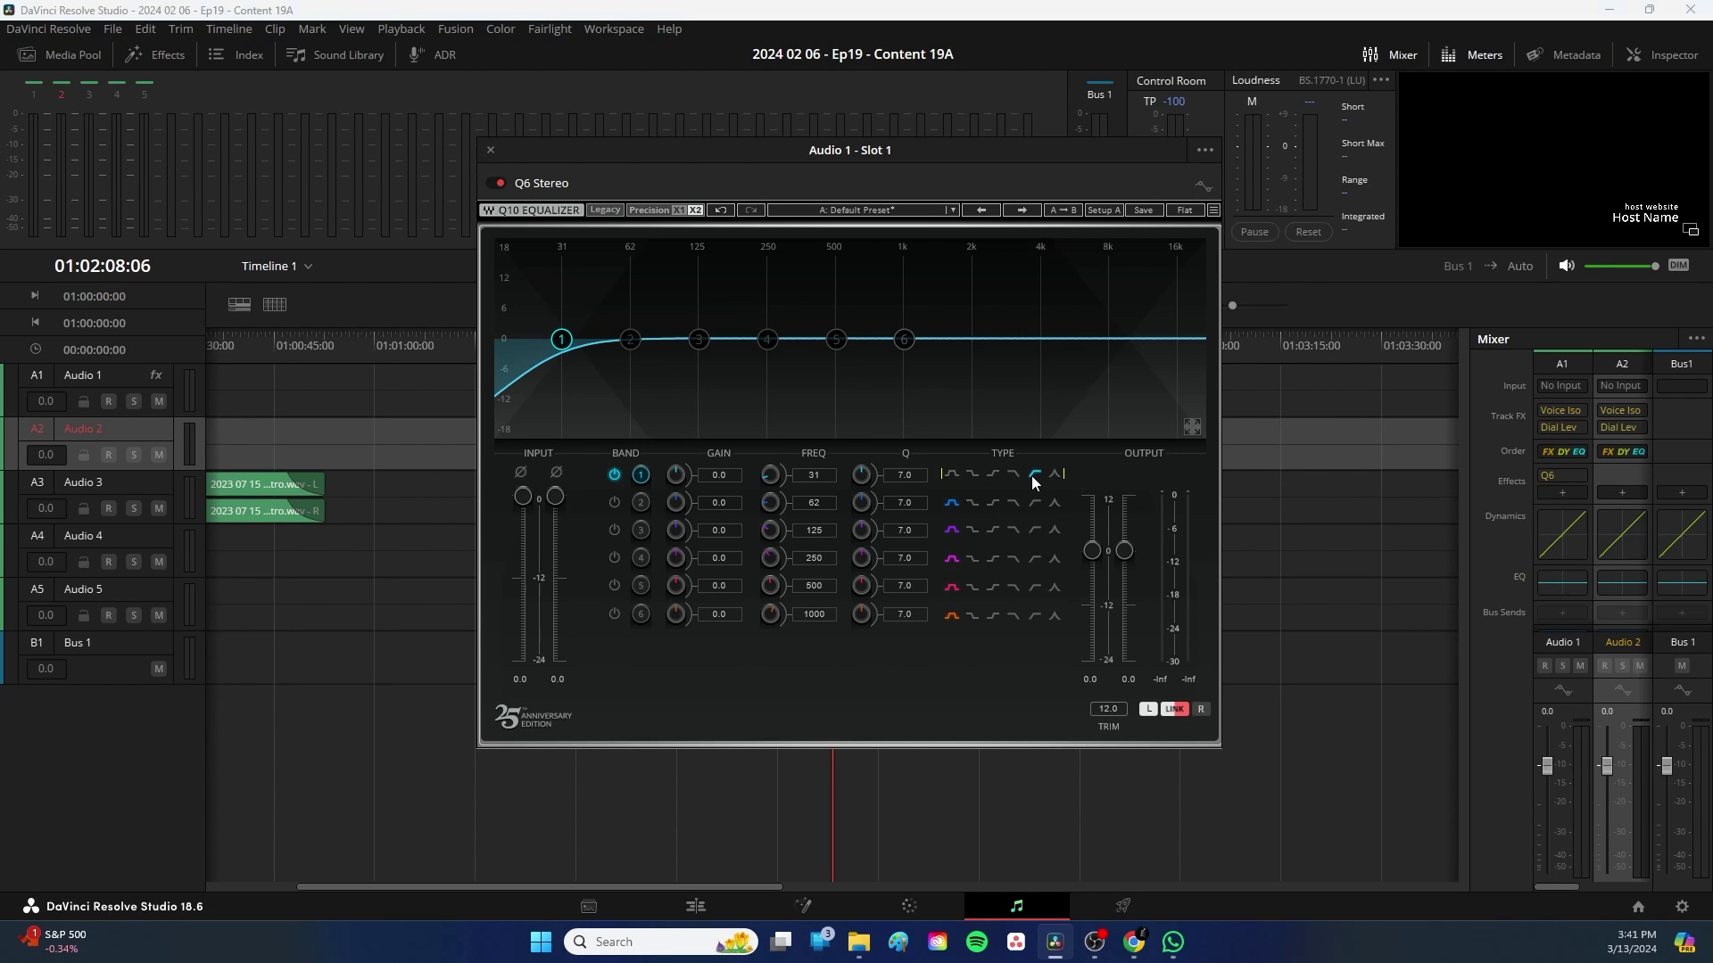
click(678, 475)
drag(771, 477, 771, 452)
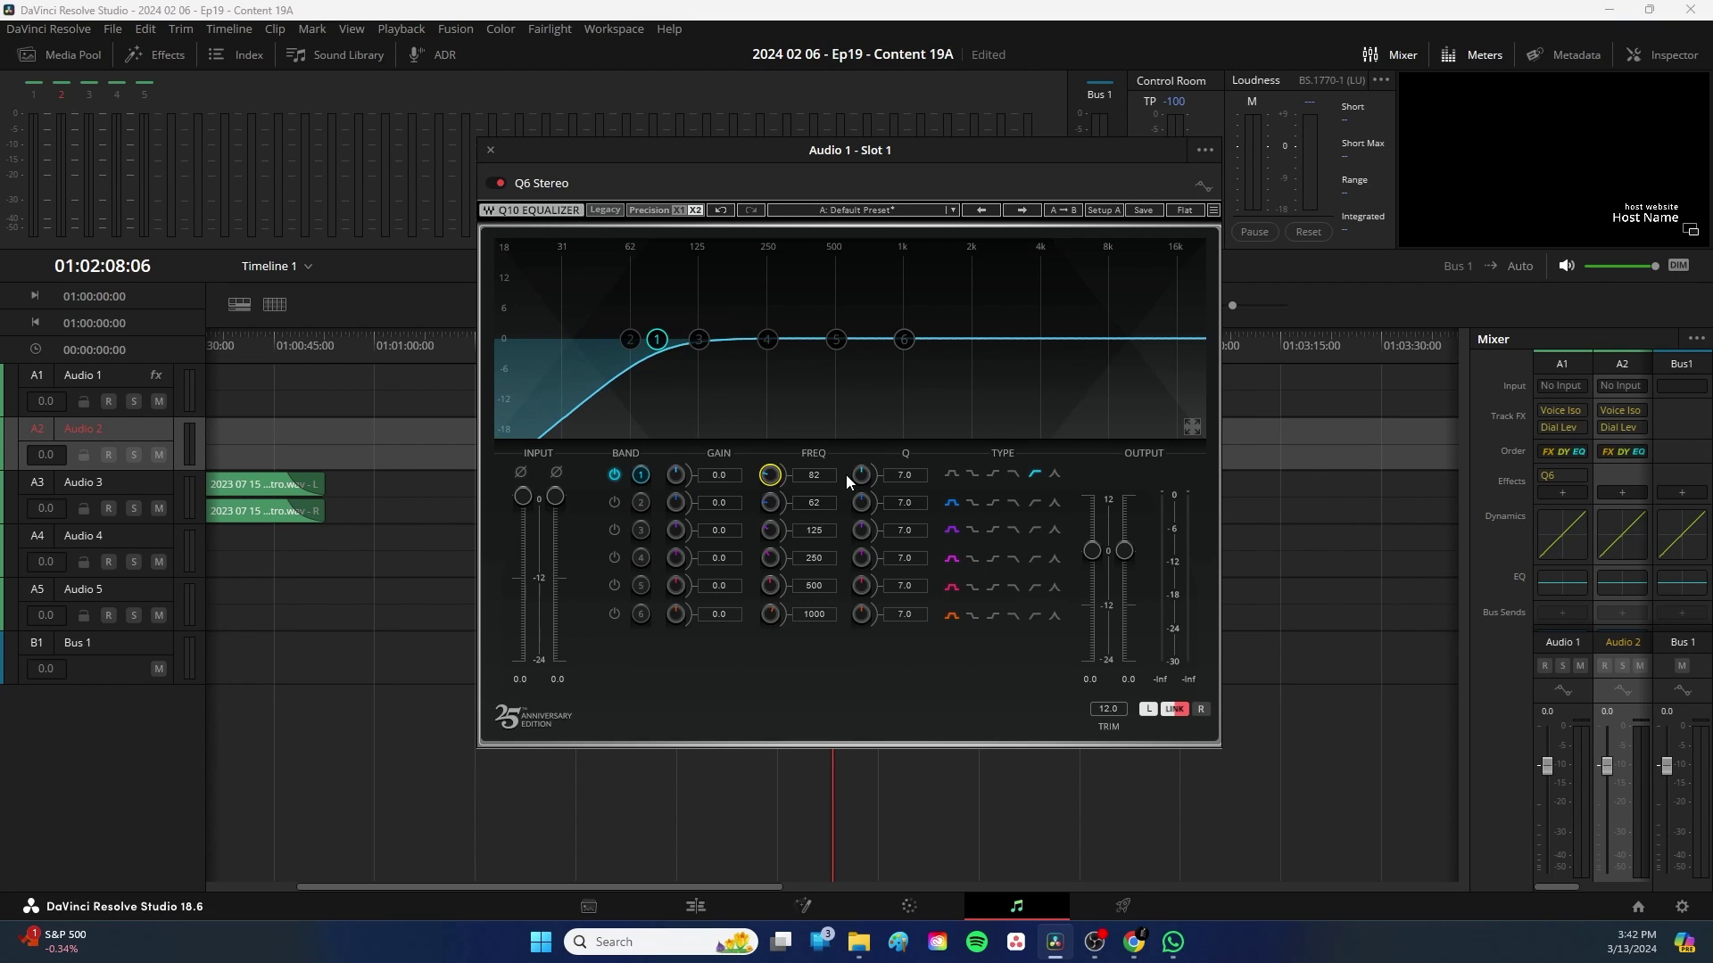
drag(862, 475, 862, 476)
Add a 6396 Hz high cut, a +2.4 dB boost at 1938 Hz and −2.1 dB dip at 254 Hz
click(614, 614)
click(1013, 615)
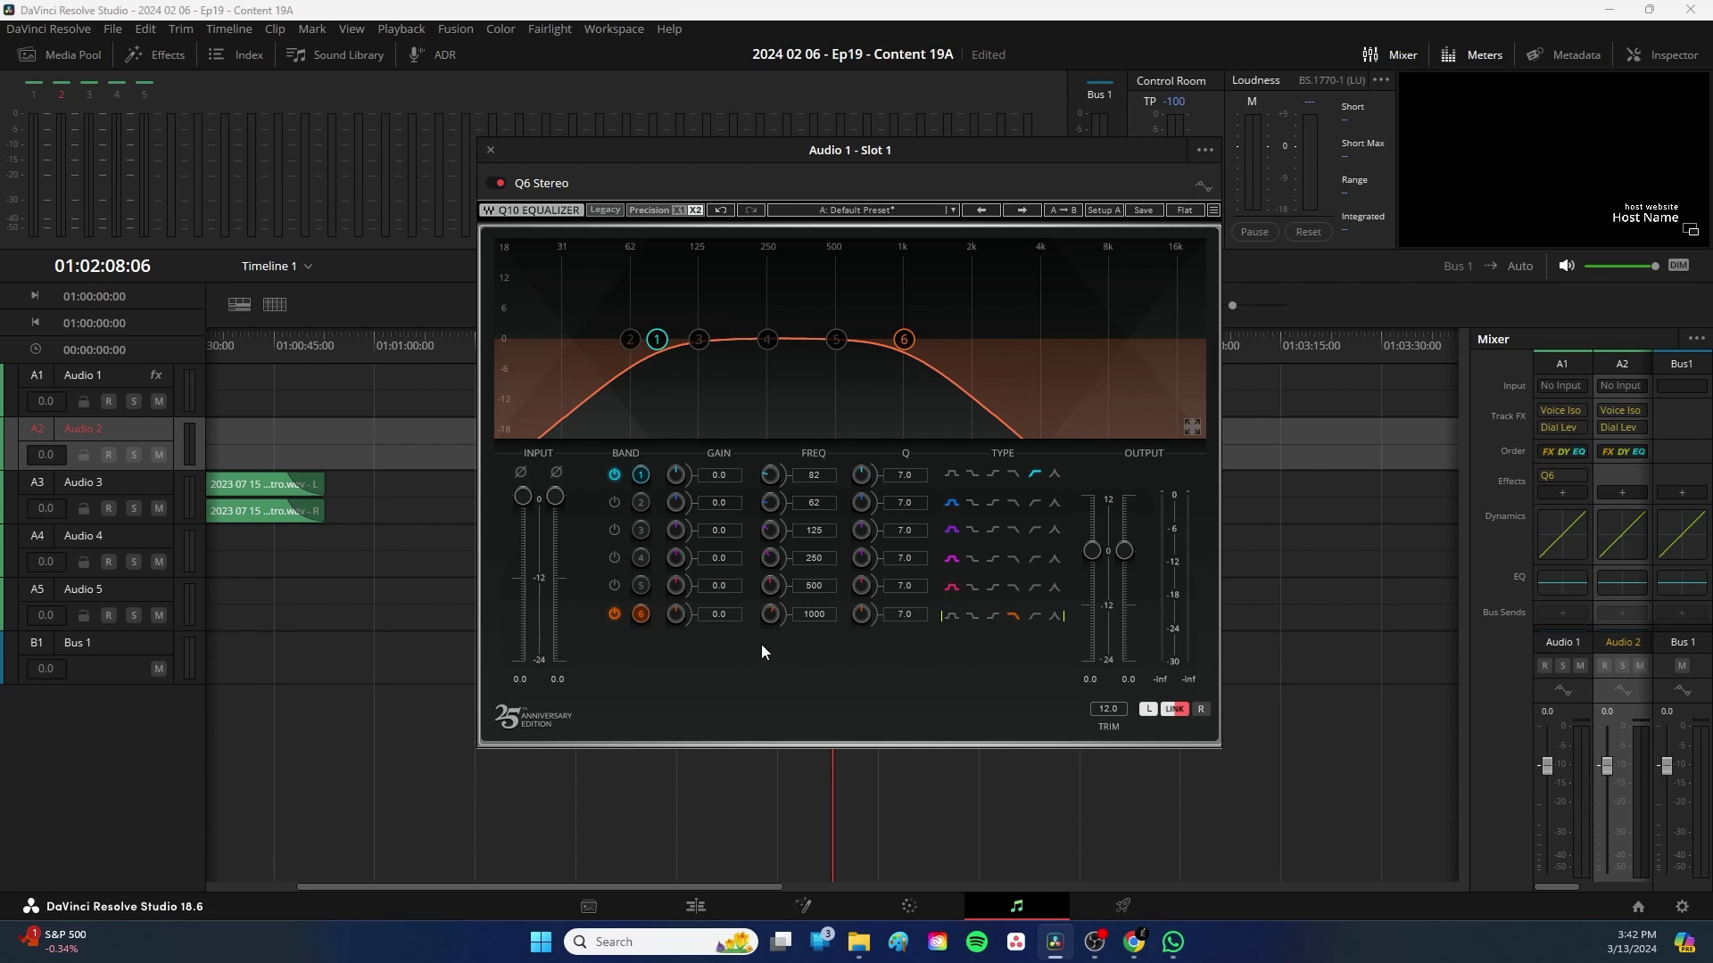
drag(773, 623, 772, 535)
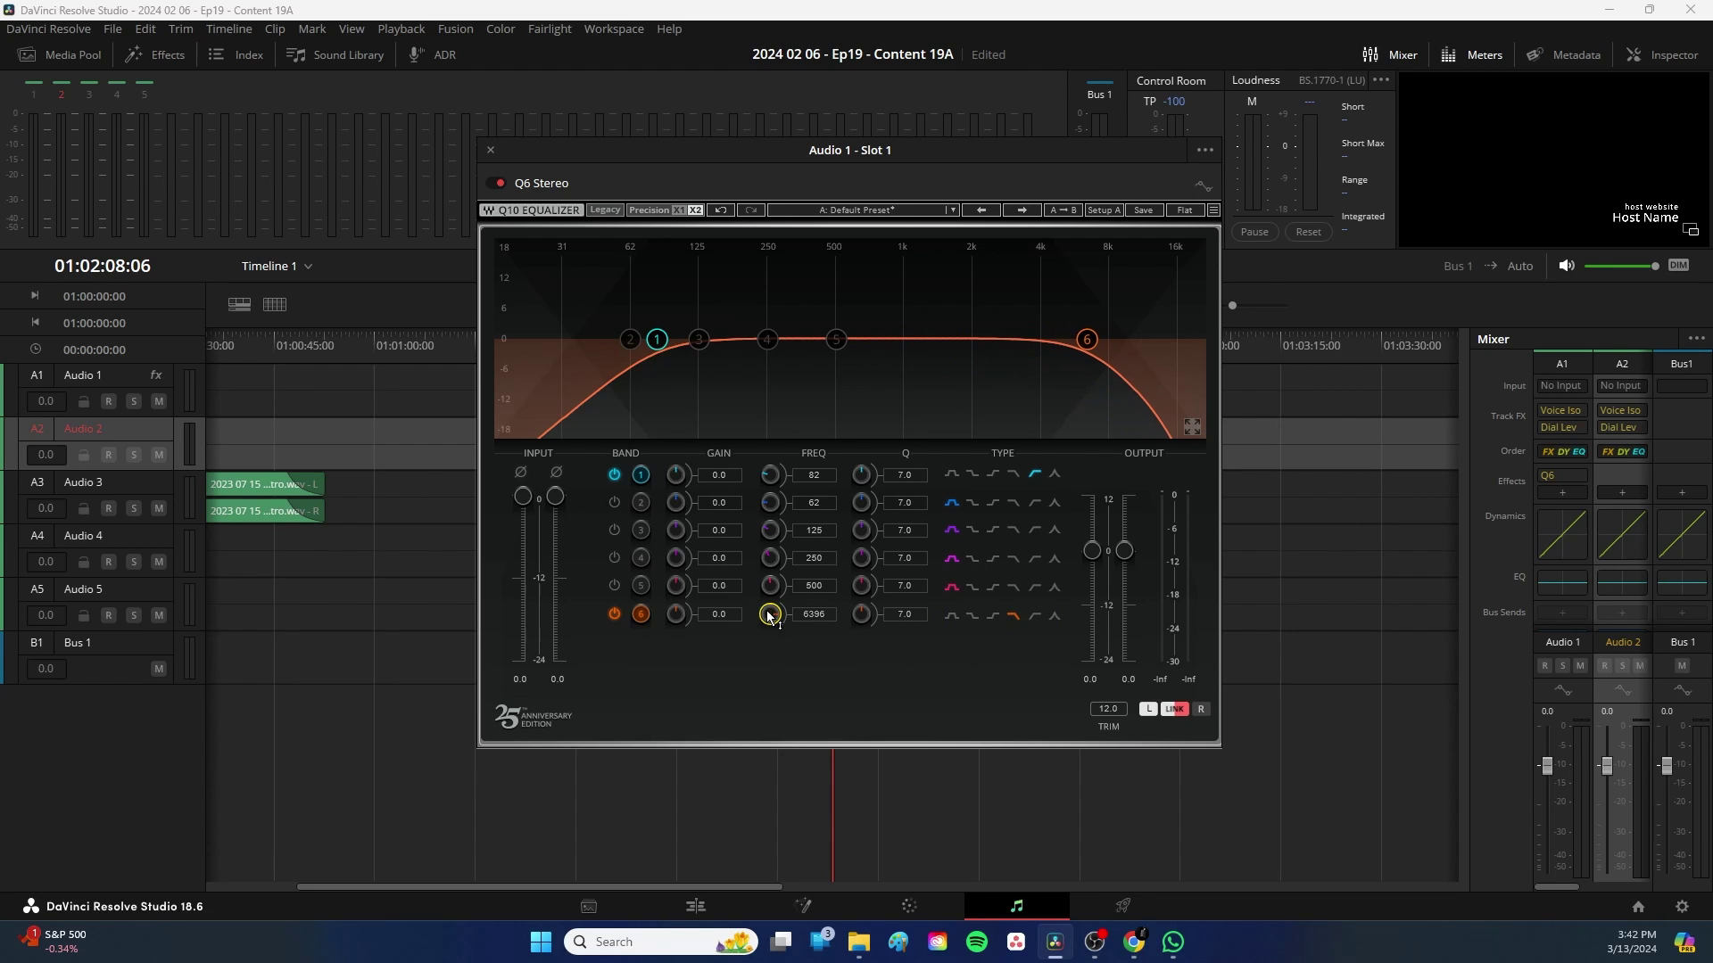
drag(839, 345, 968, 326)
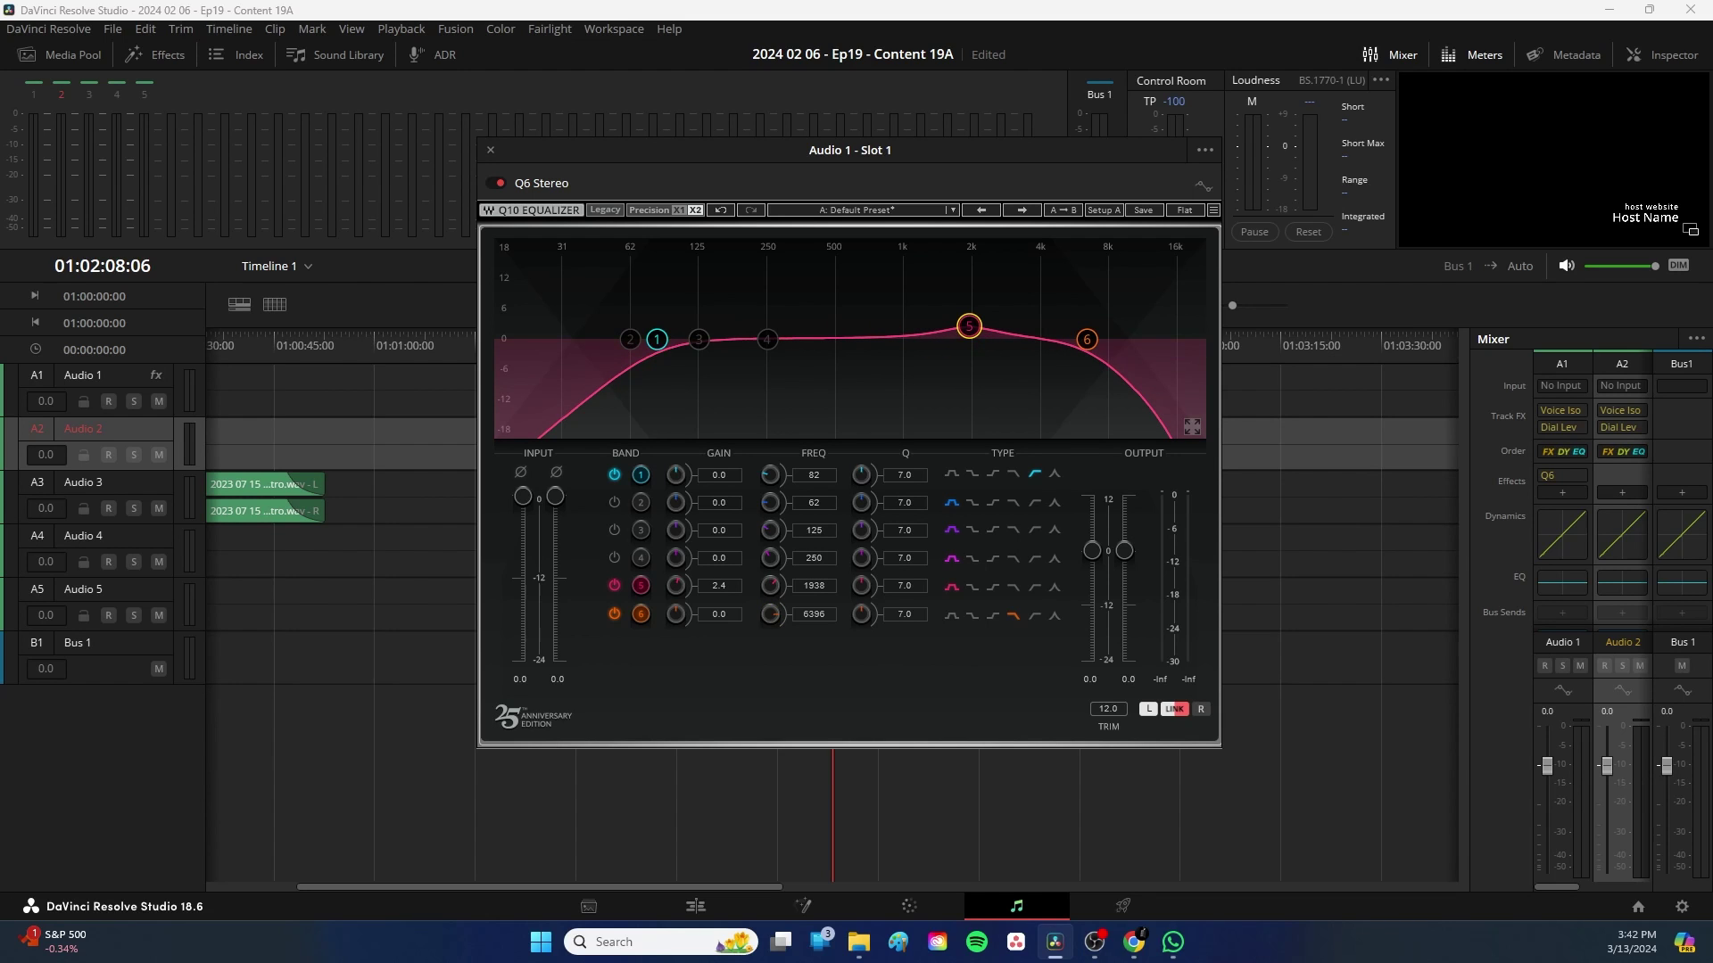
drag(766, 339, 769, 351)
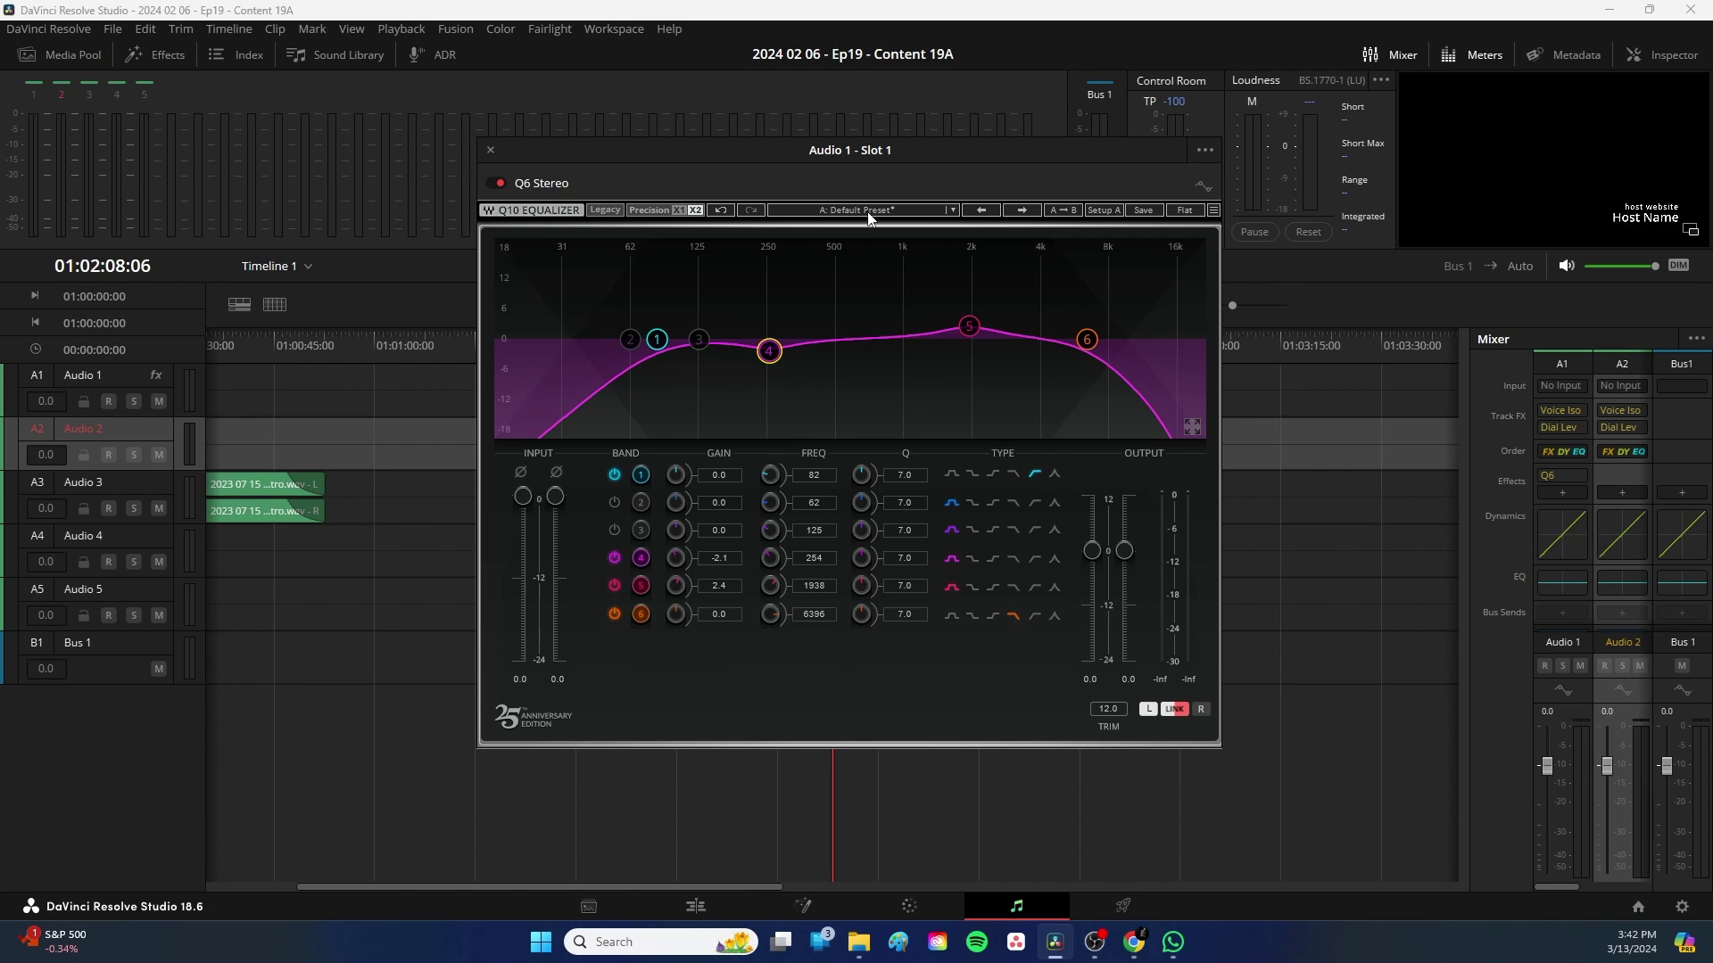
Add a Q4 Stereo EQ to Audio 2 with band 1 high-pass and band 4 low-pass
click(491, 151)
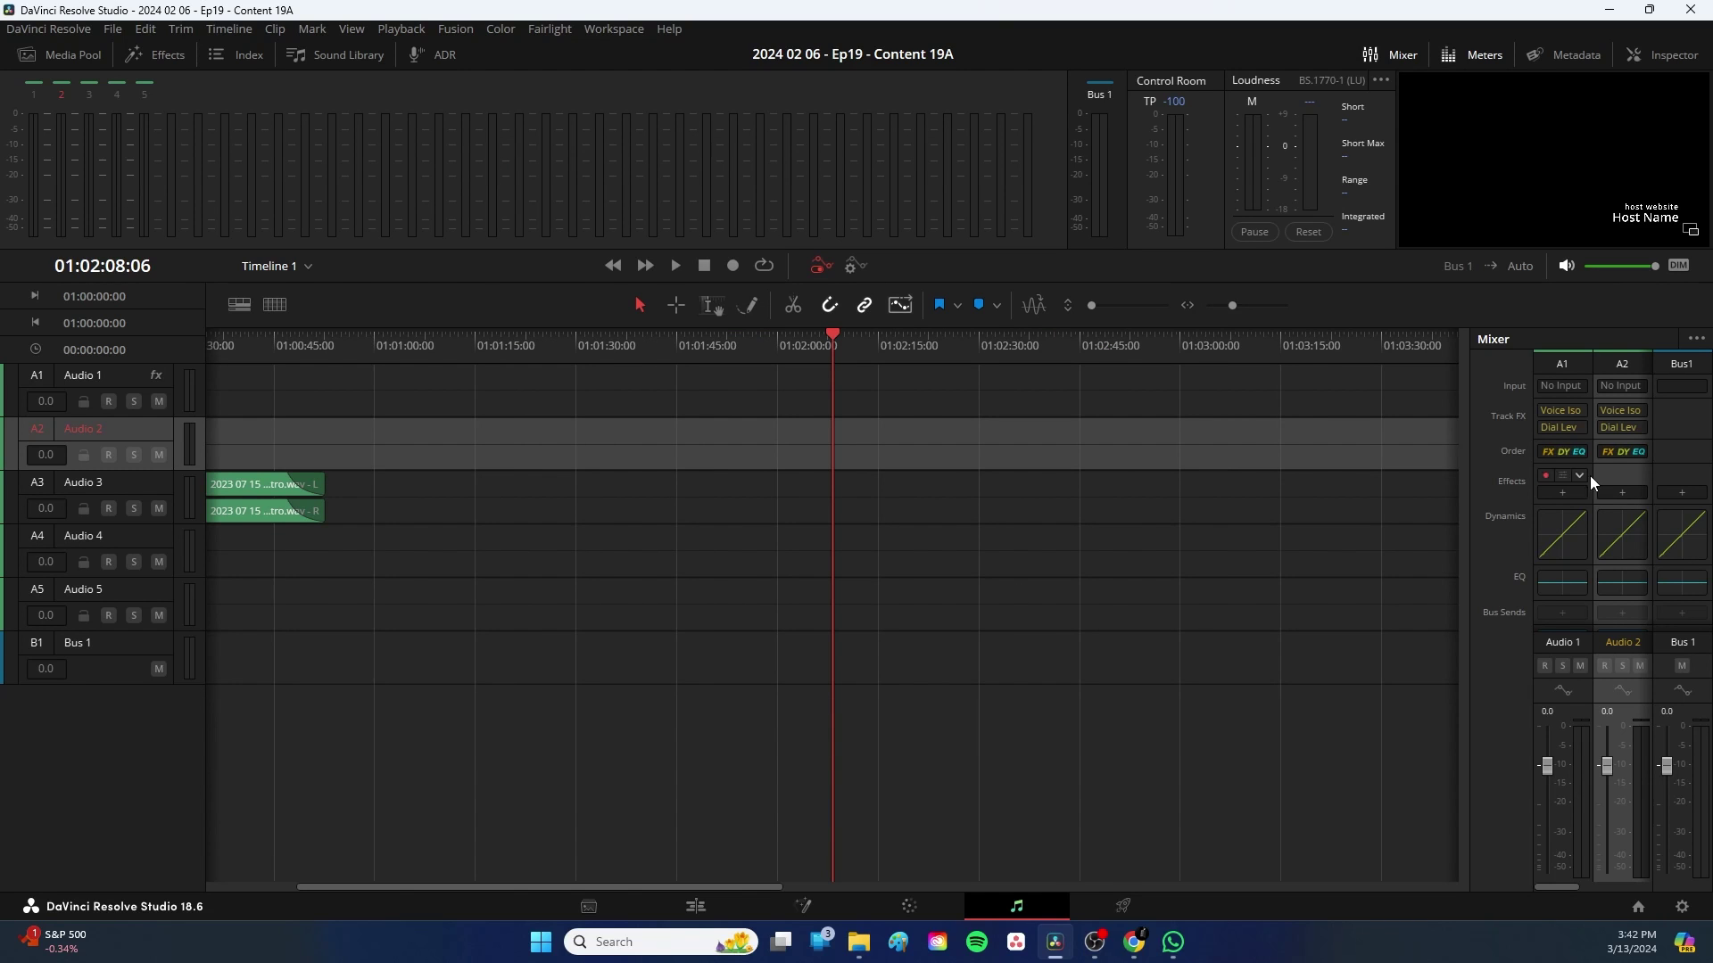
click(1621, 493)
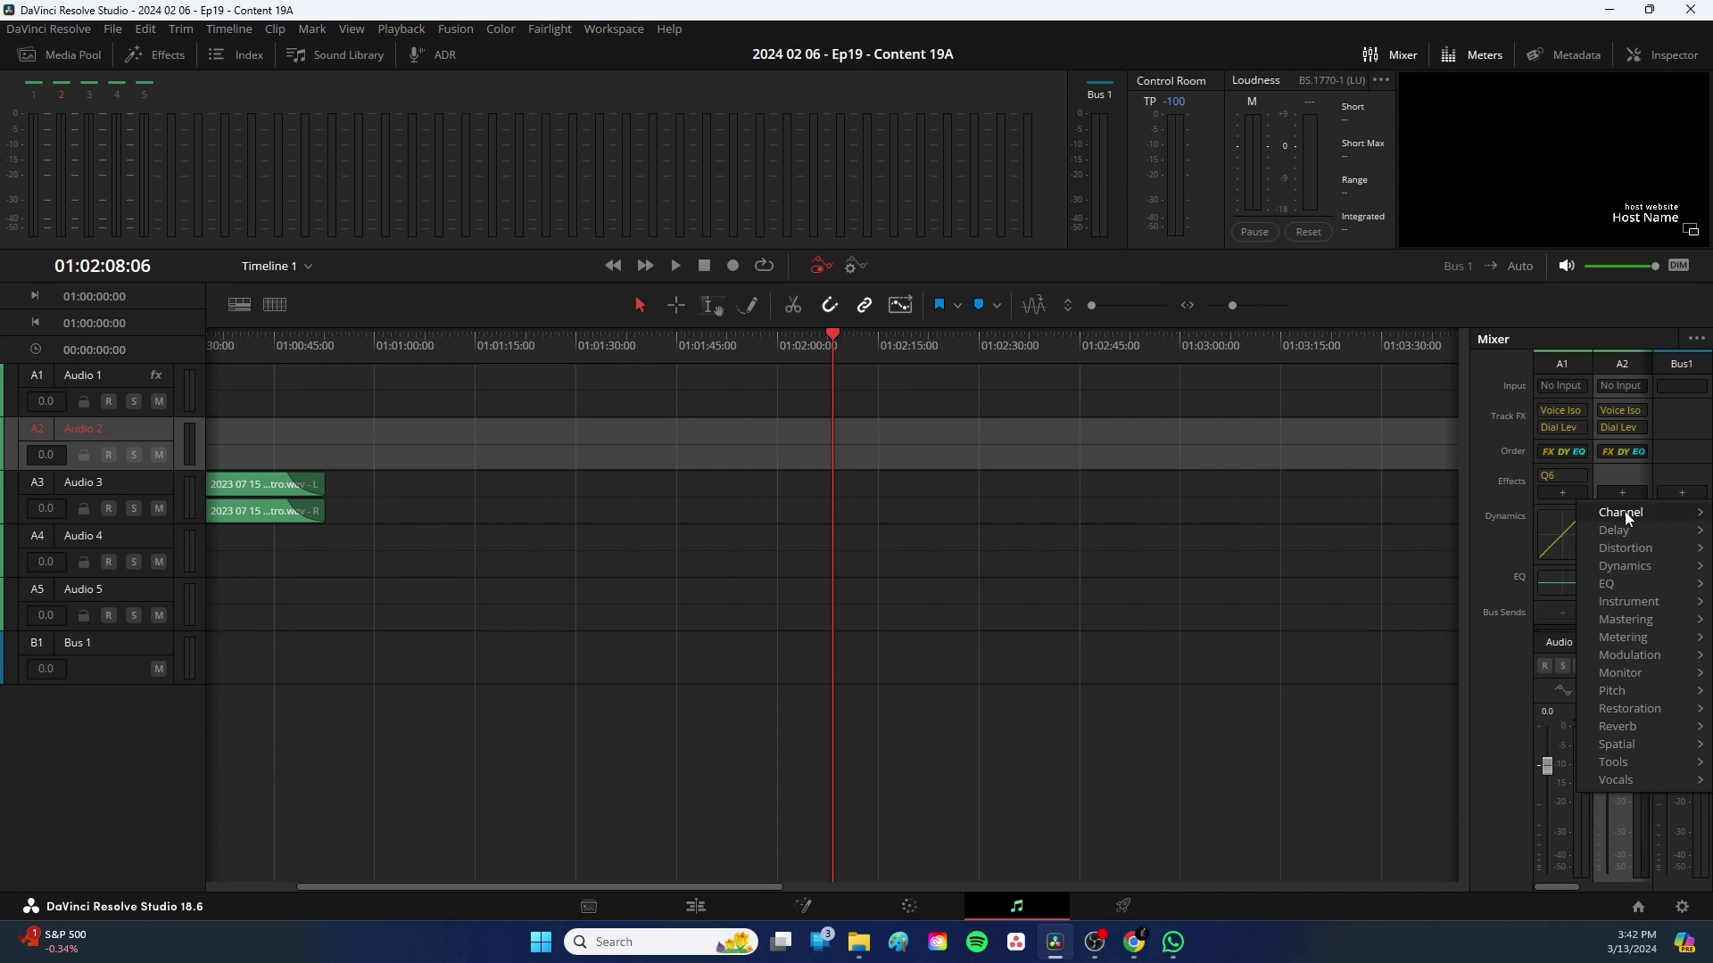
mouse_move(1634, 583)
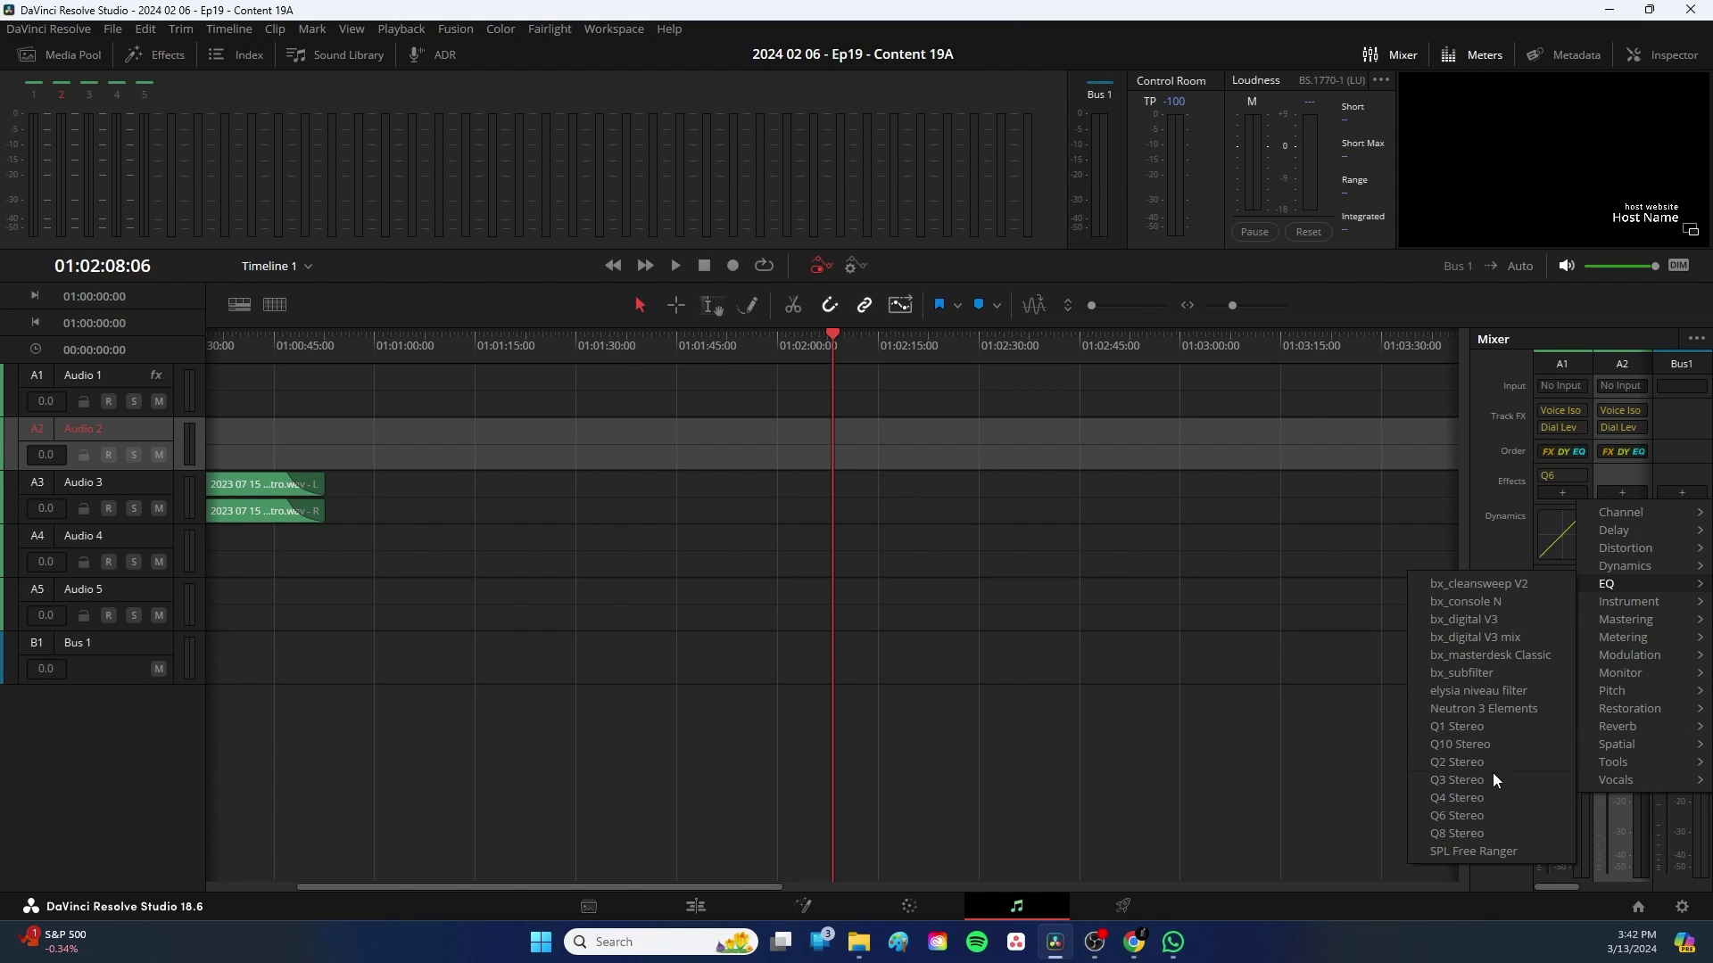
click(1483, 796)
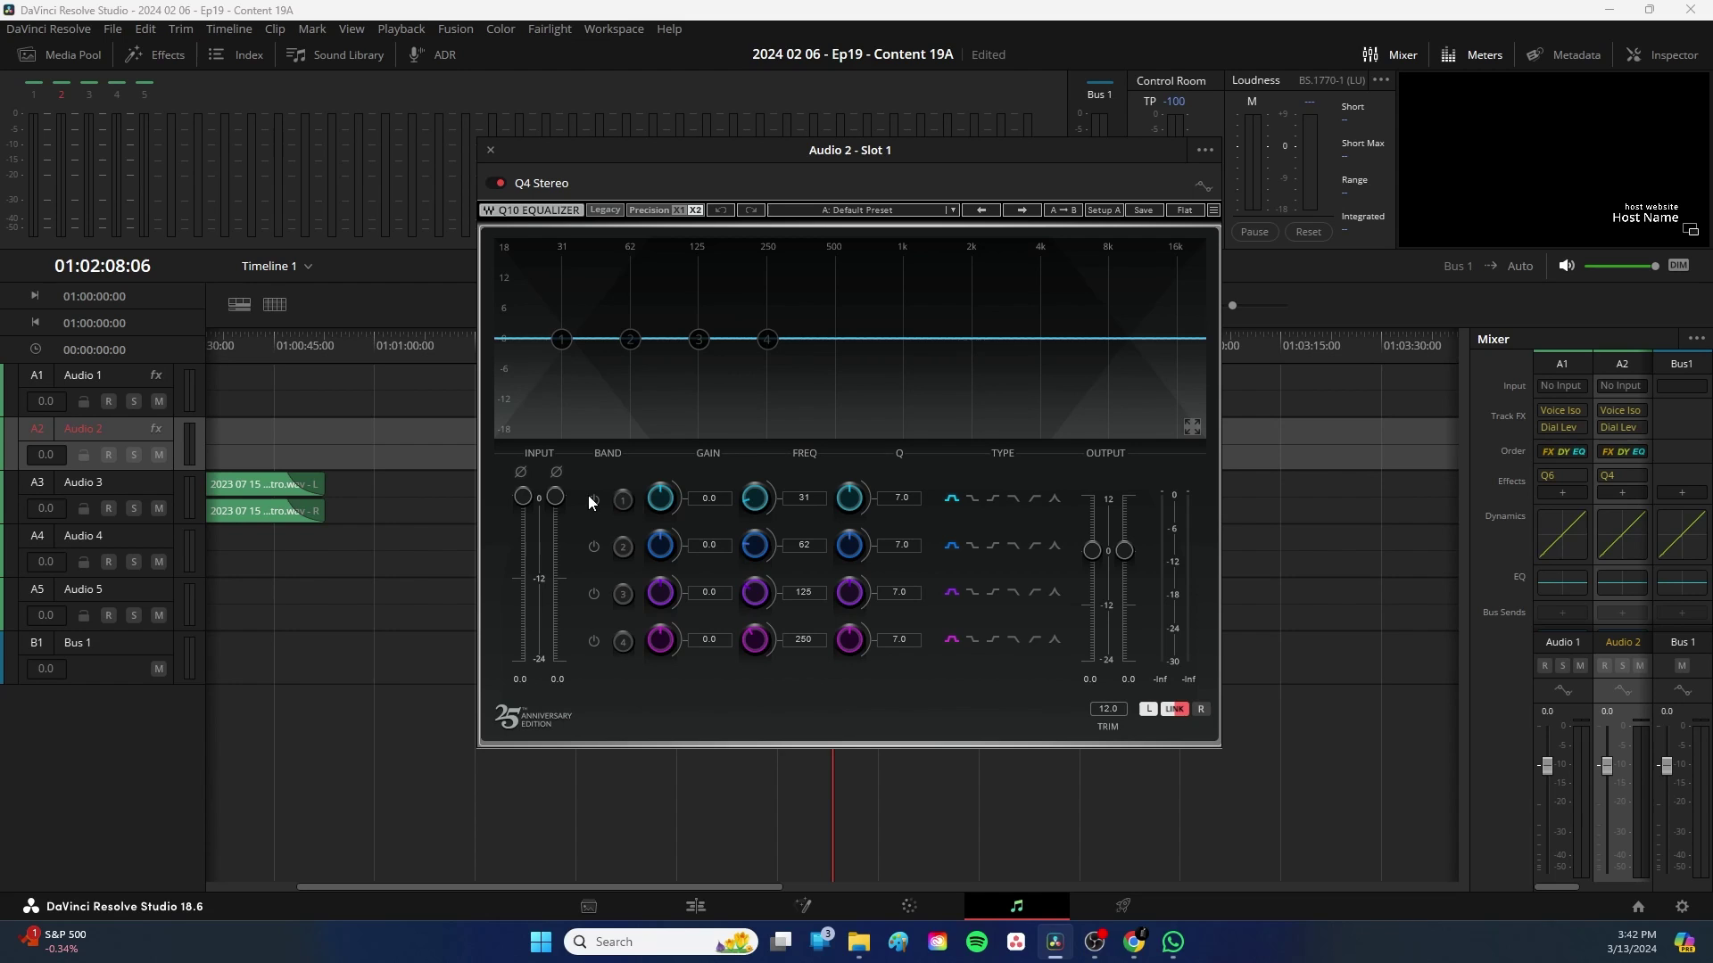
click(591, 499)
click(1038, 502)
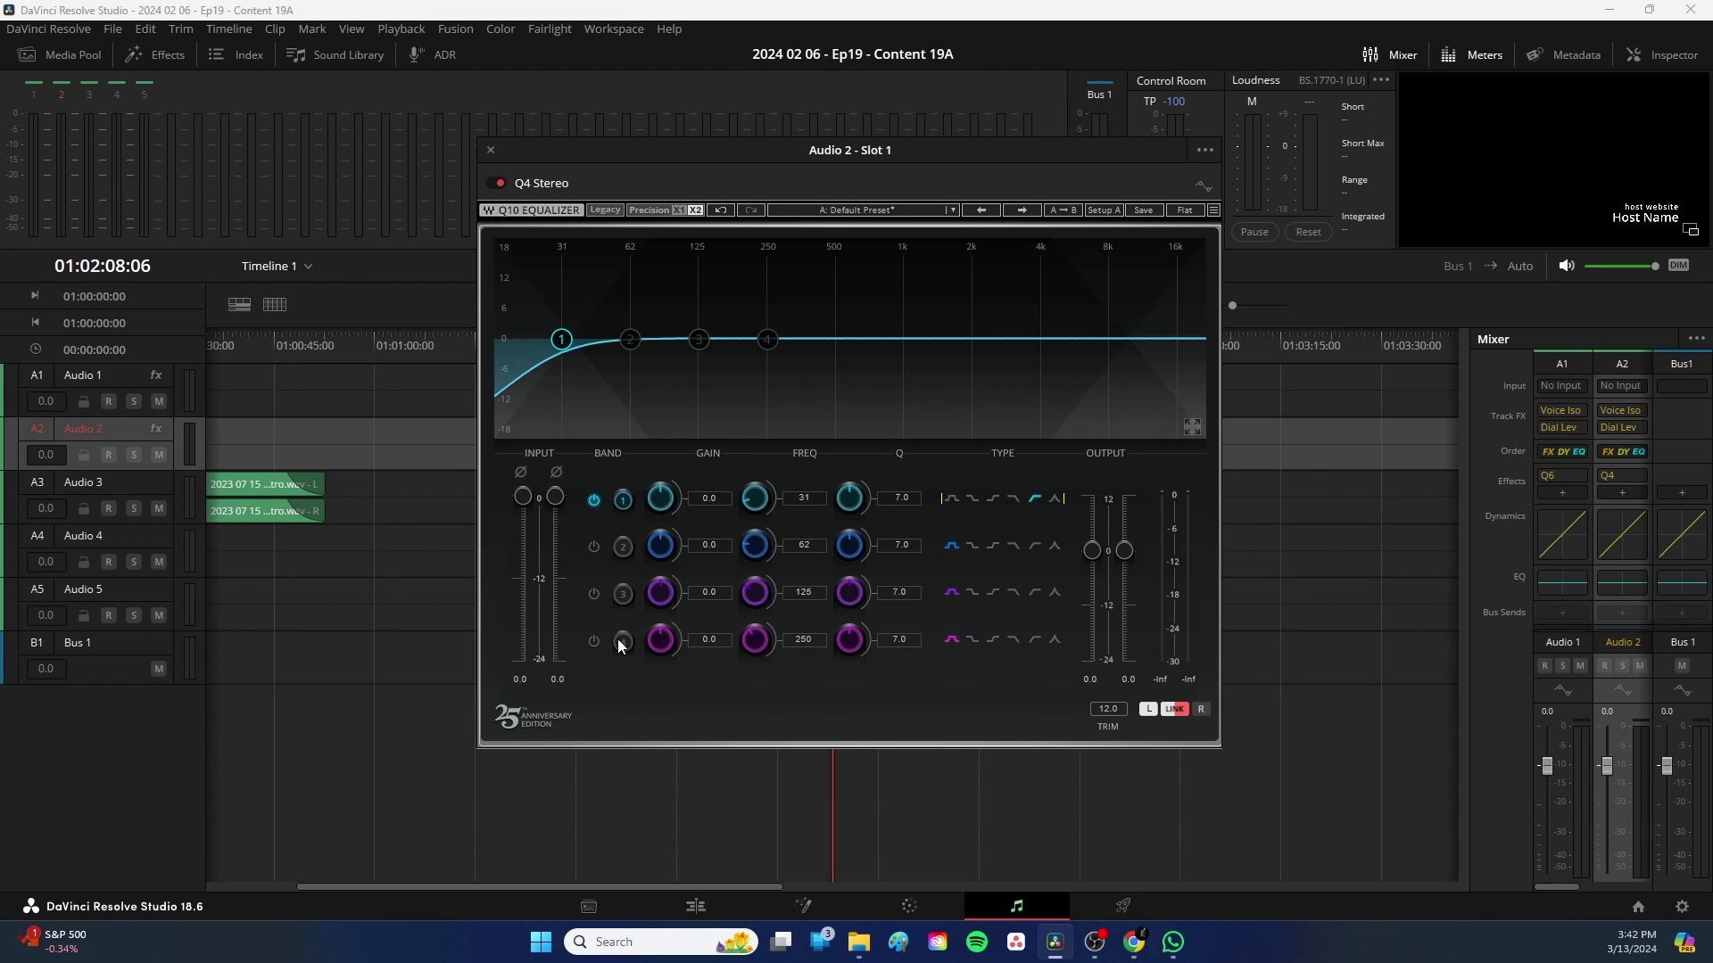
click(593, 640)
click(1015, 640)
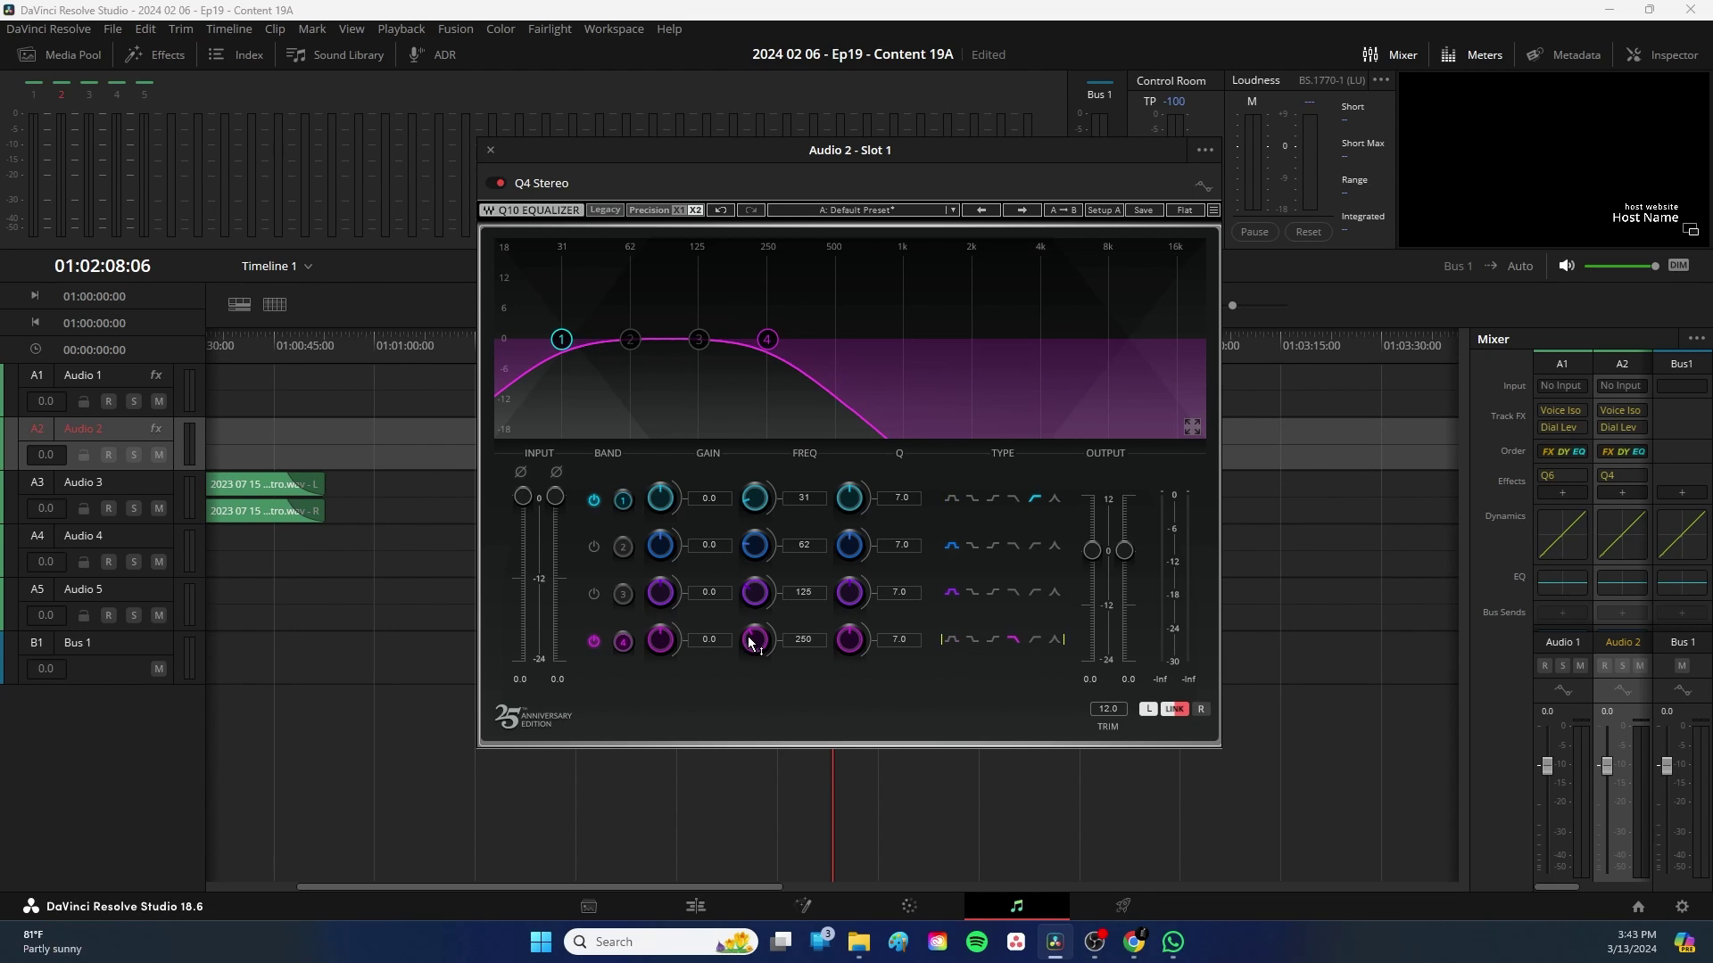
Set low-pass to 7179 Hz, +2.4 dB at 2049 Hz, −2.1 dB at 187 Hz, high-pass 83 Hz
drag(754, 640, 755, 566)
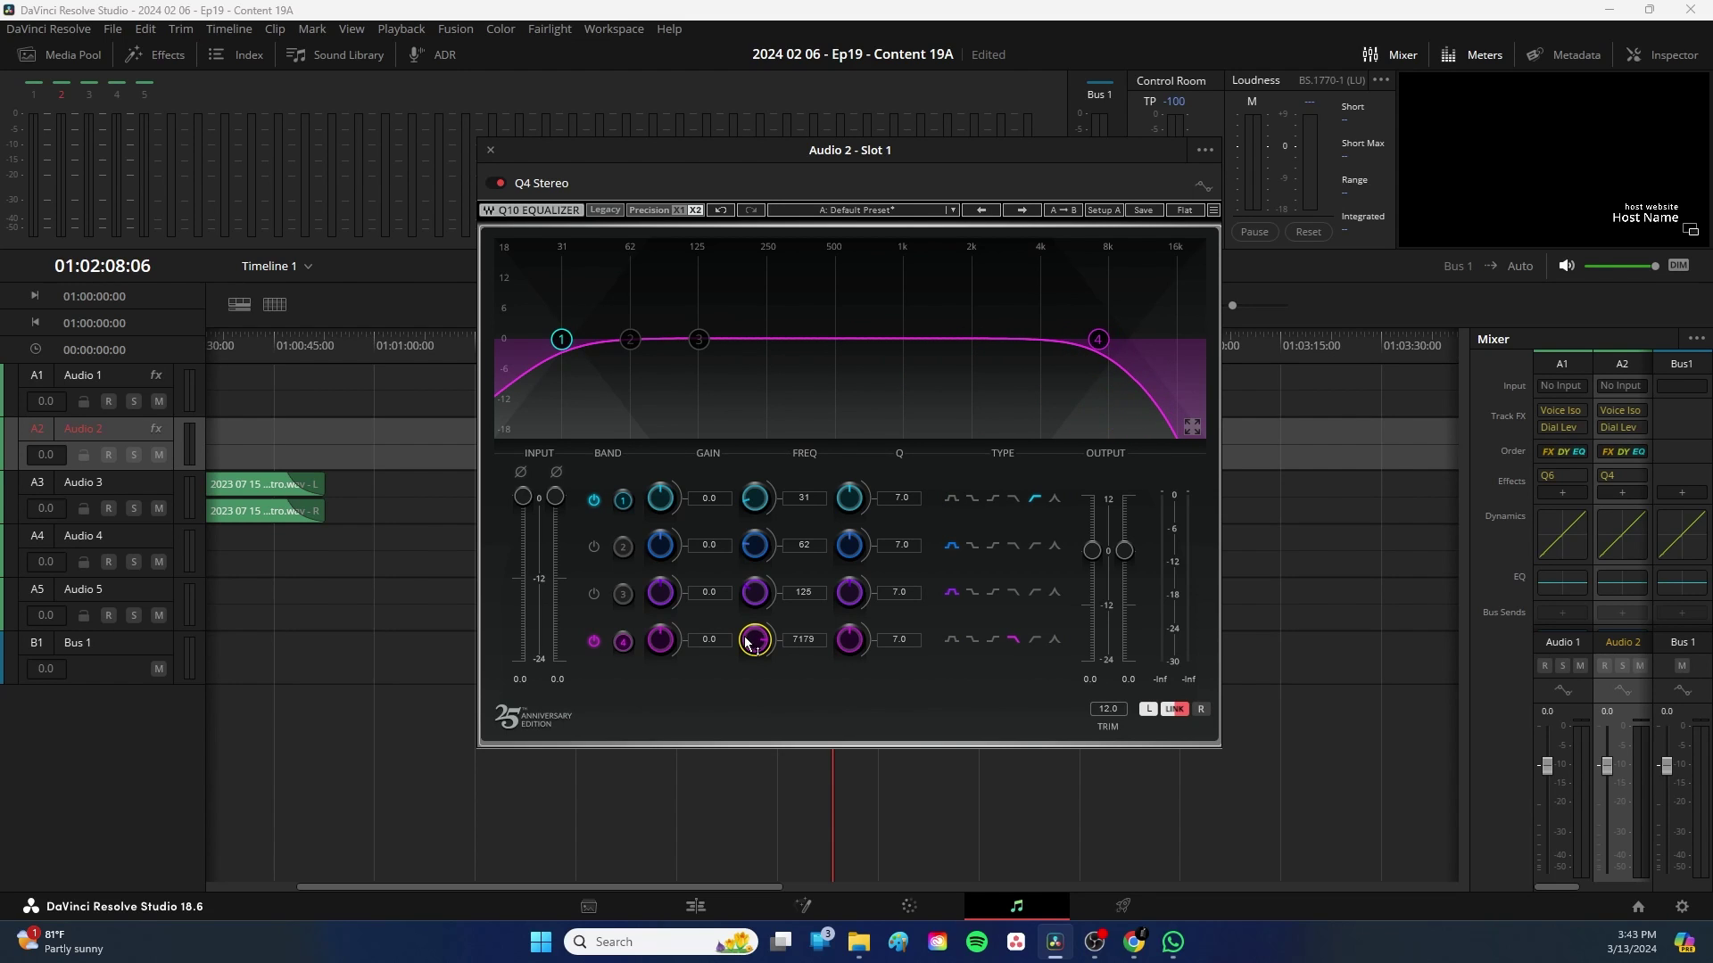
drag(699, 339, 974, 326)
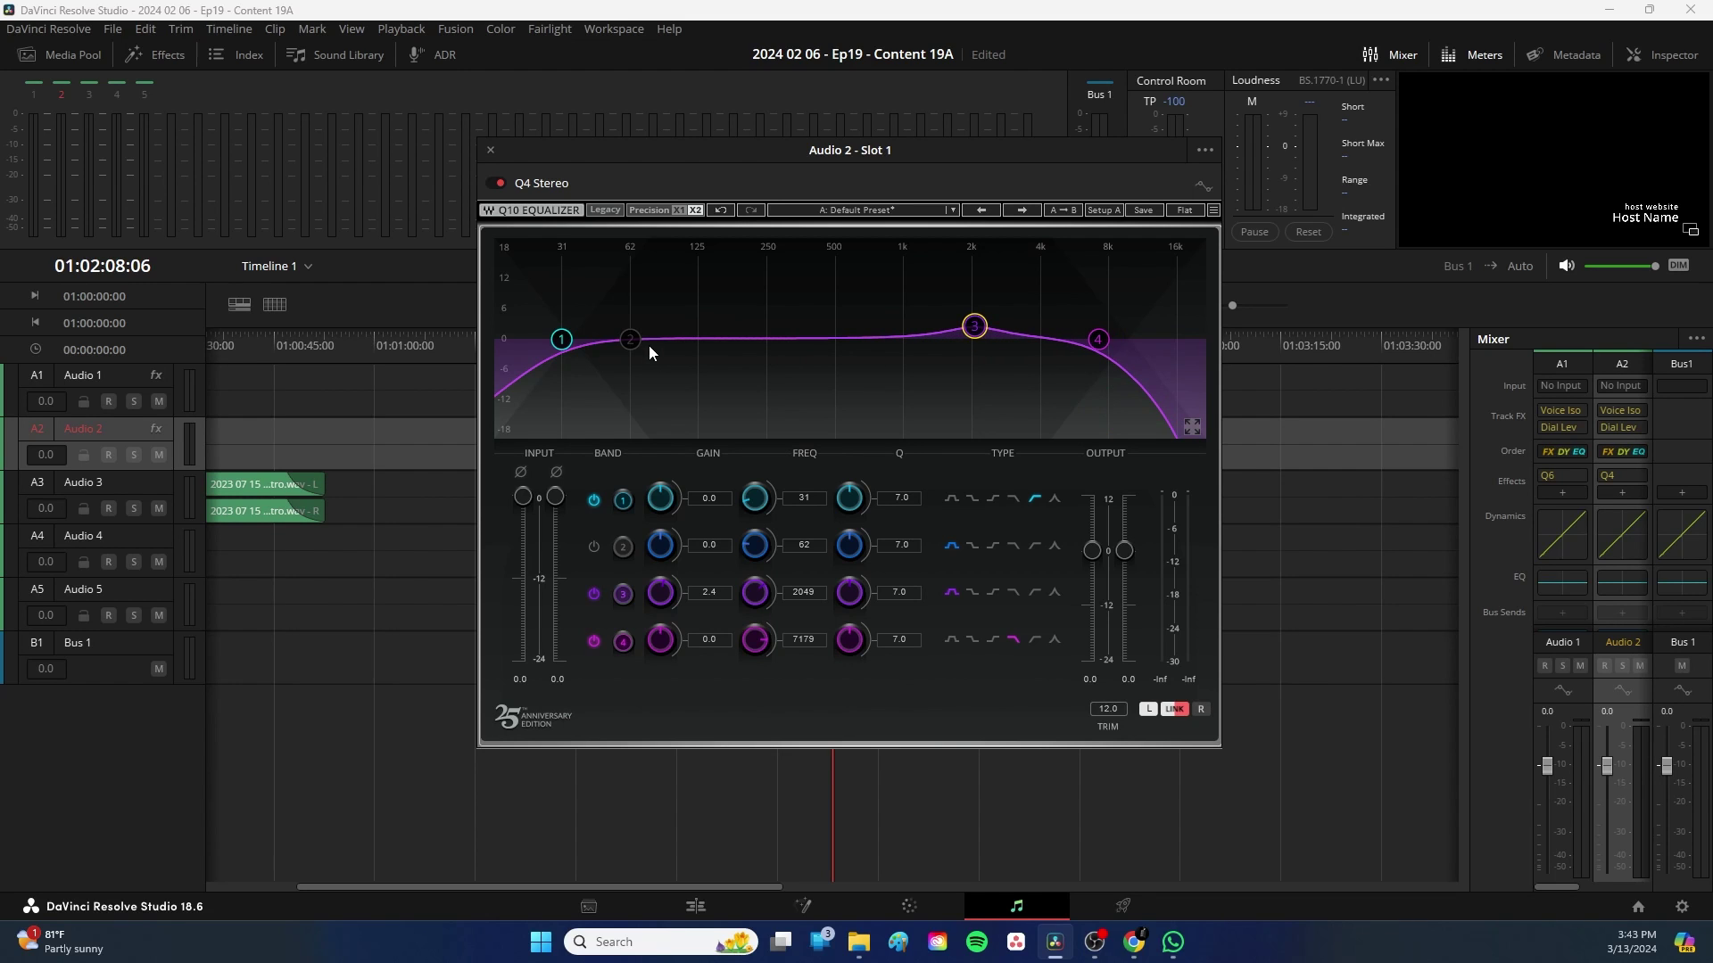
drag(630, 339, 739, 351)
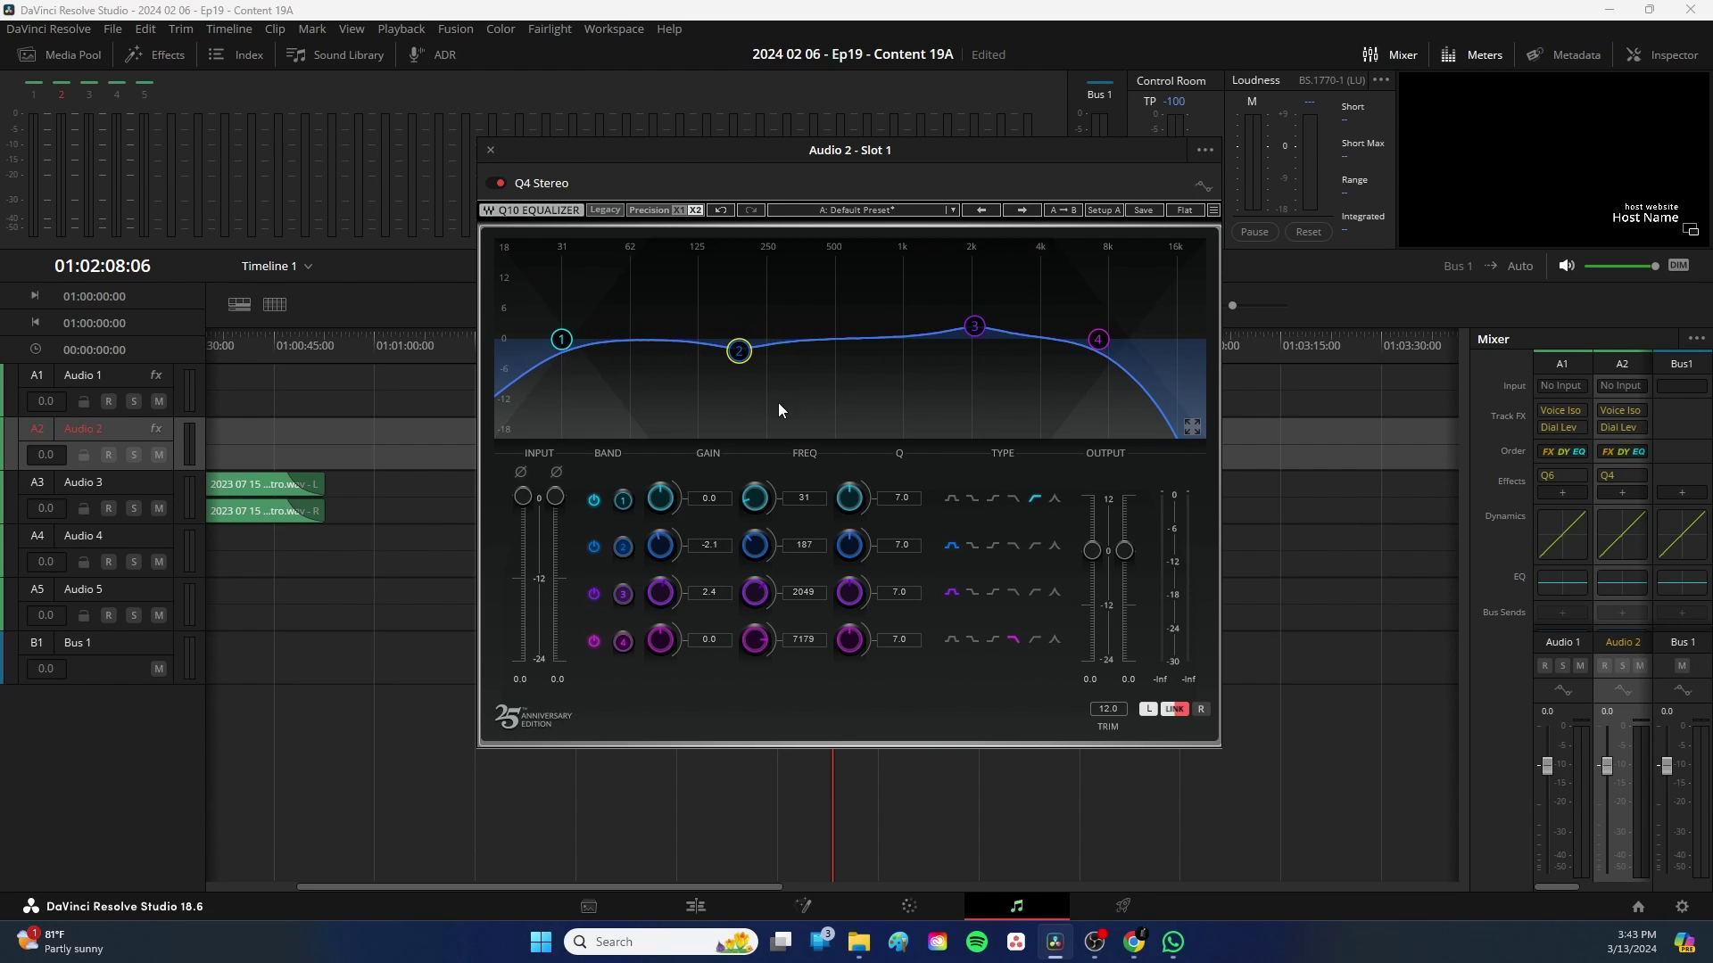
drag(561, 339, 658, 336)
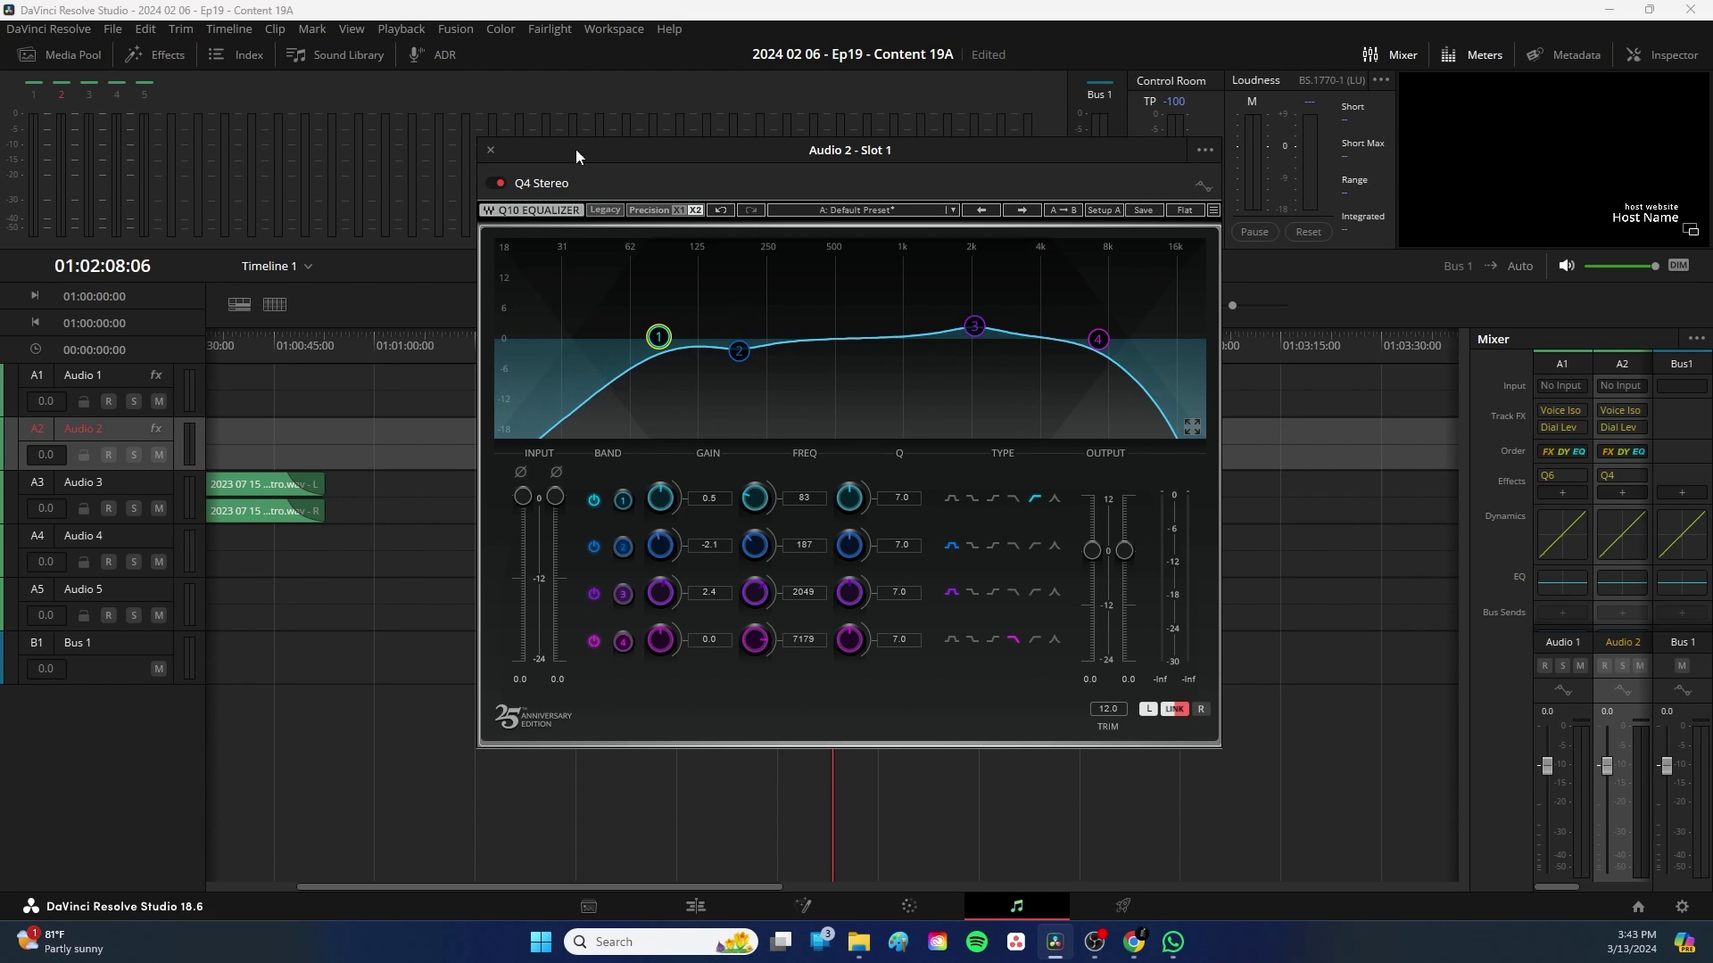
click(491, 150)
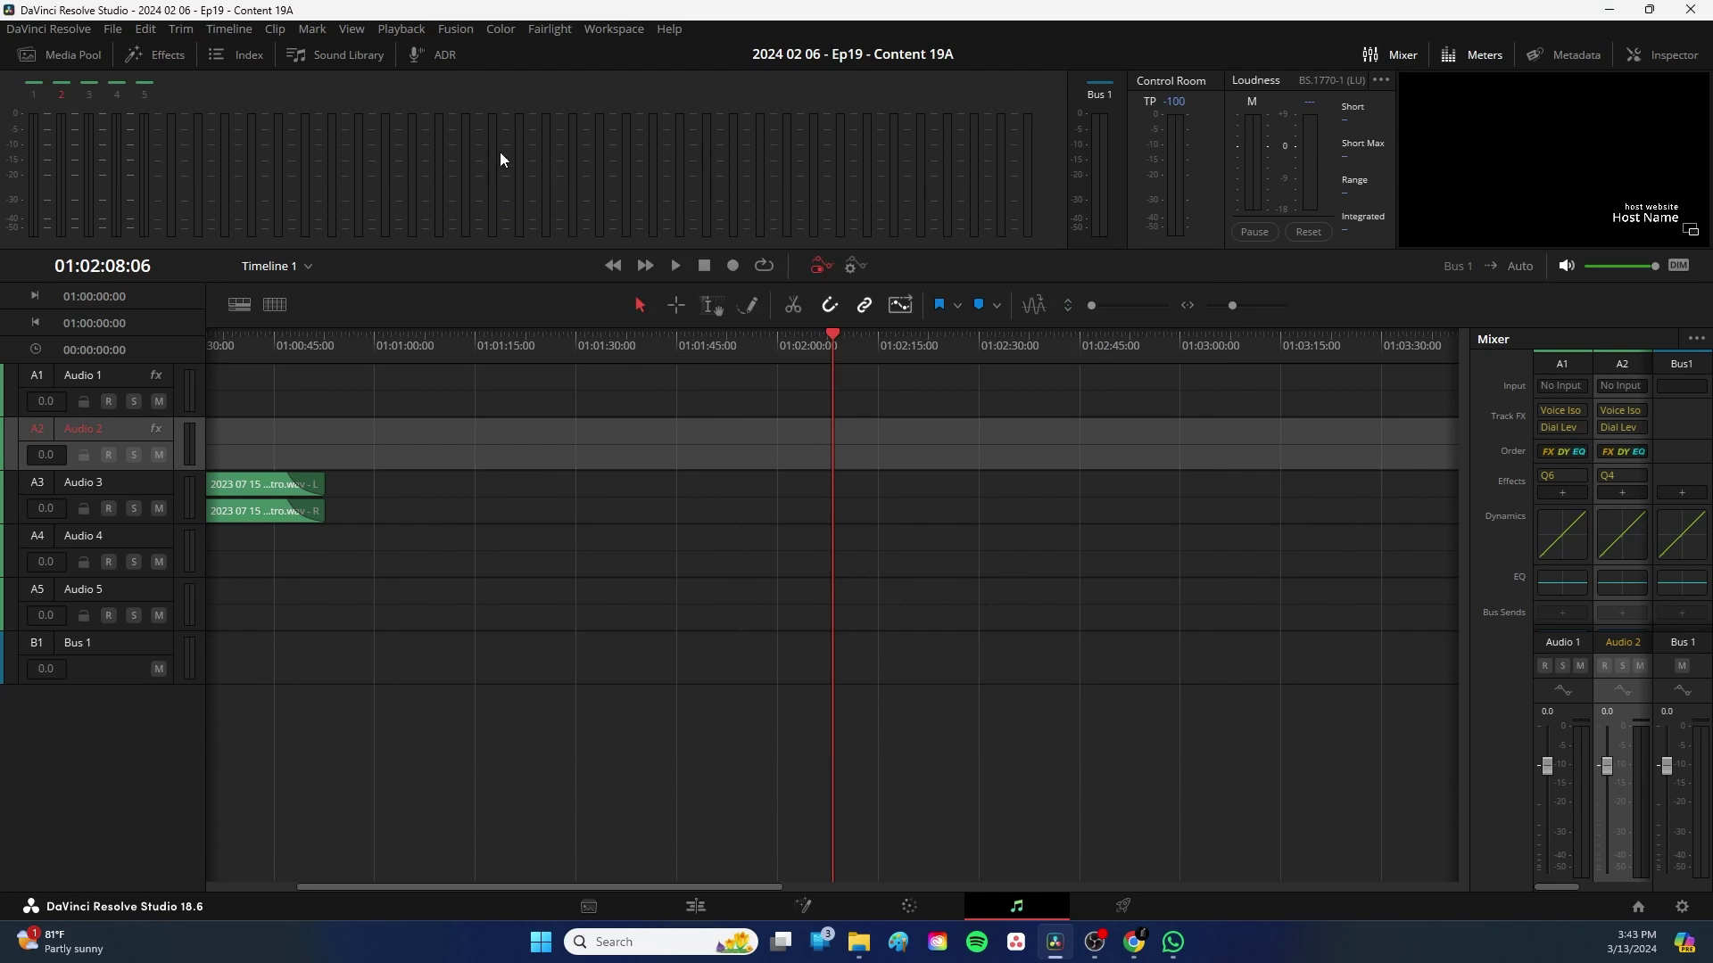
Turn on Audio 1 dynamics with expander and compressor, compressor threshold near −27 dB
double_click(1555, 539)
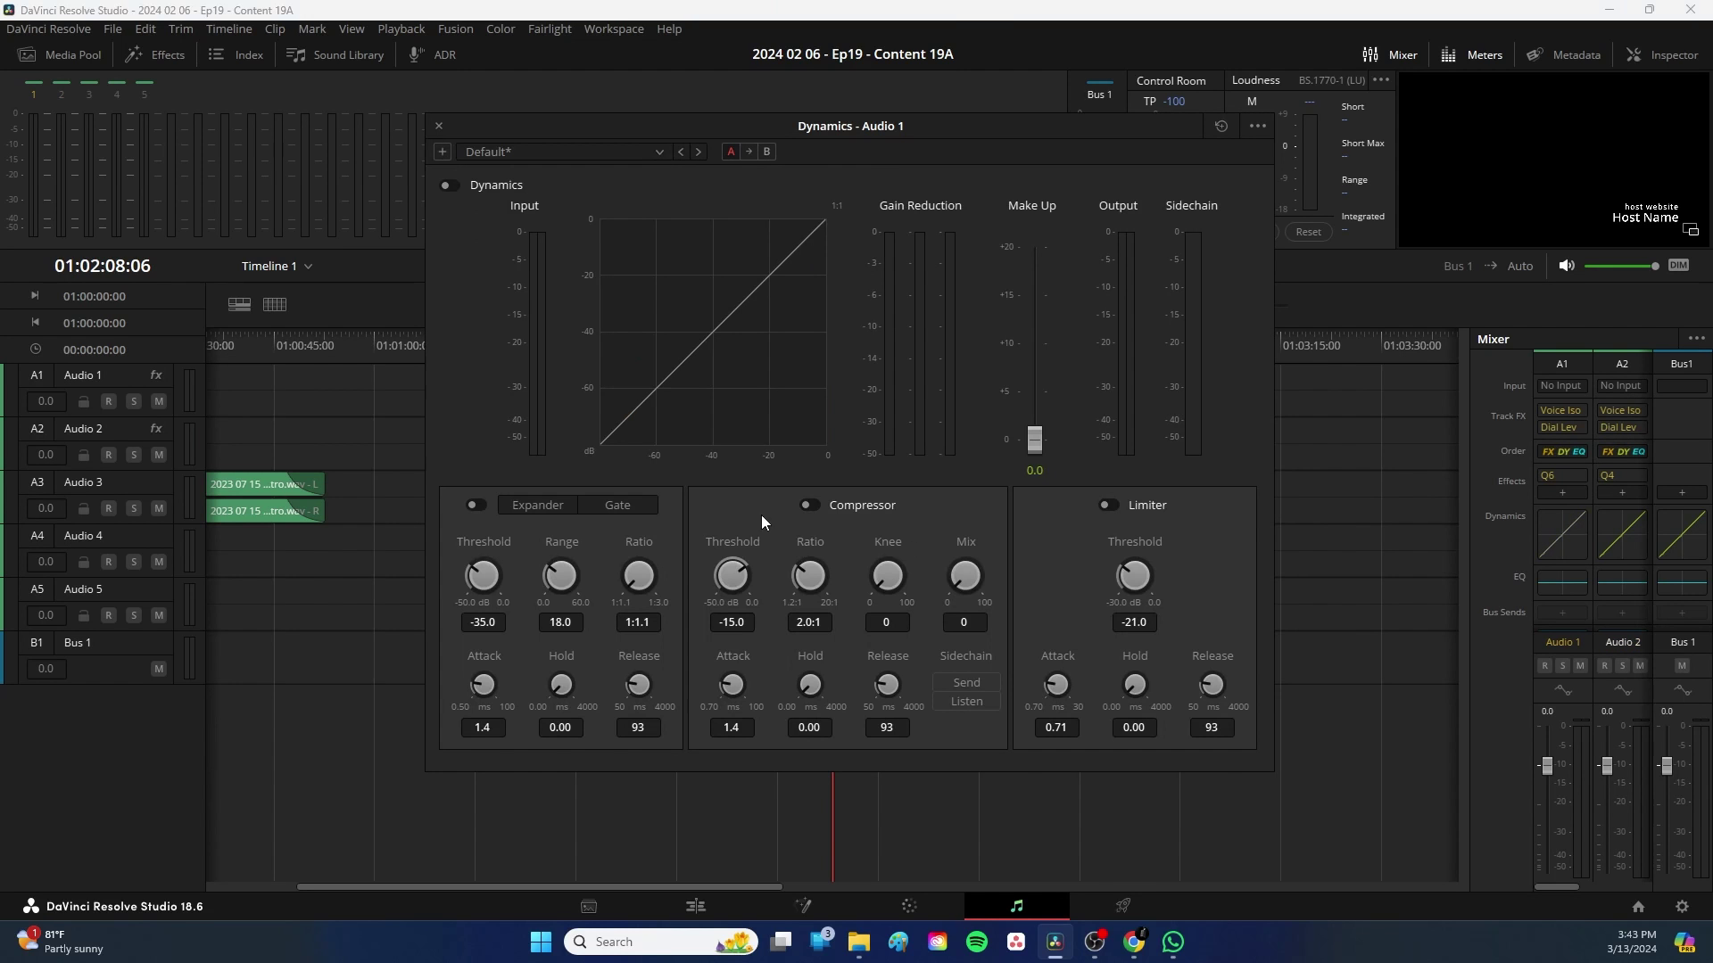
click(453, 186)
click(469, 504)
click(809, 506)
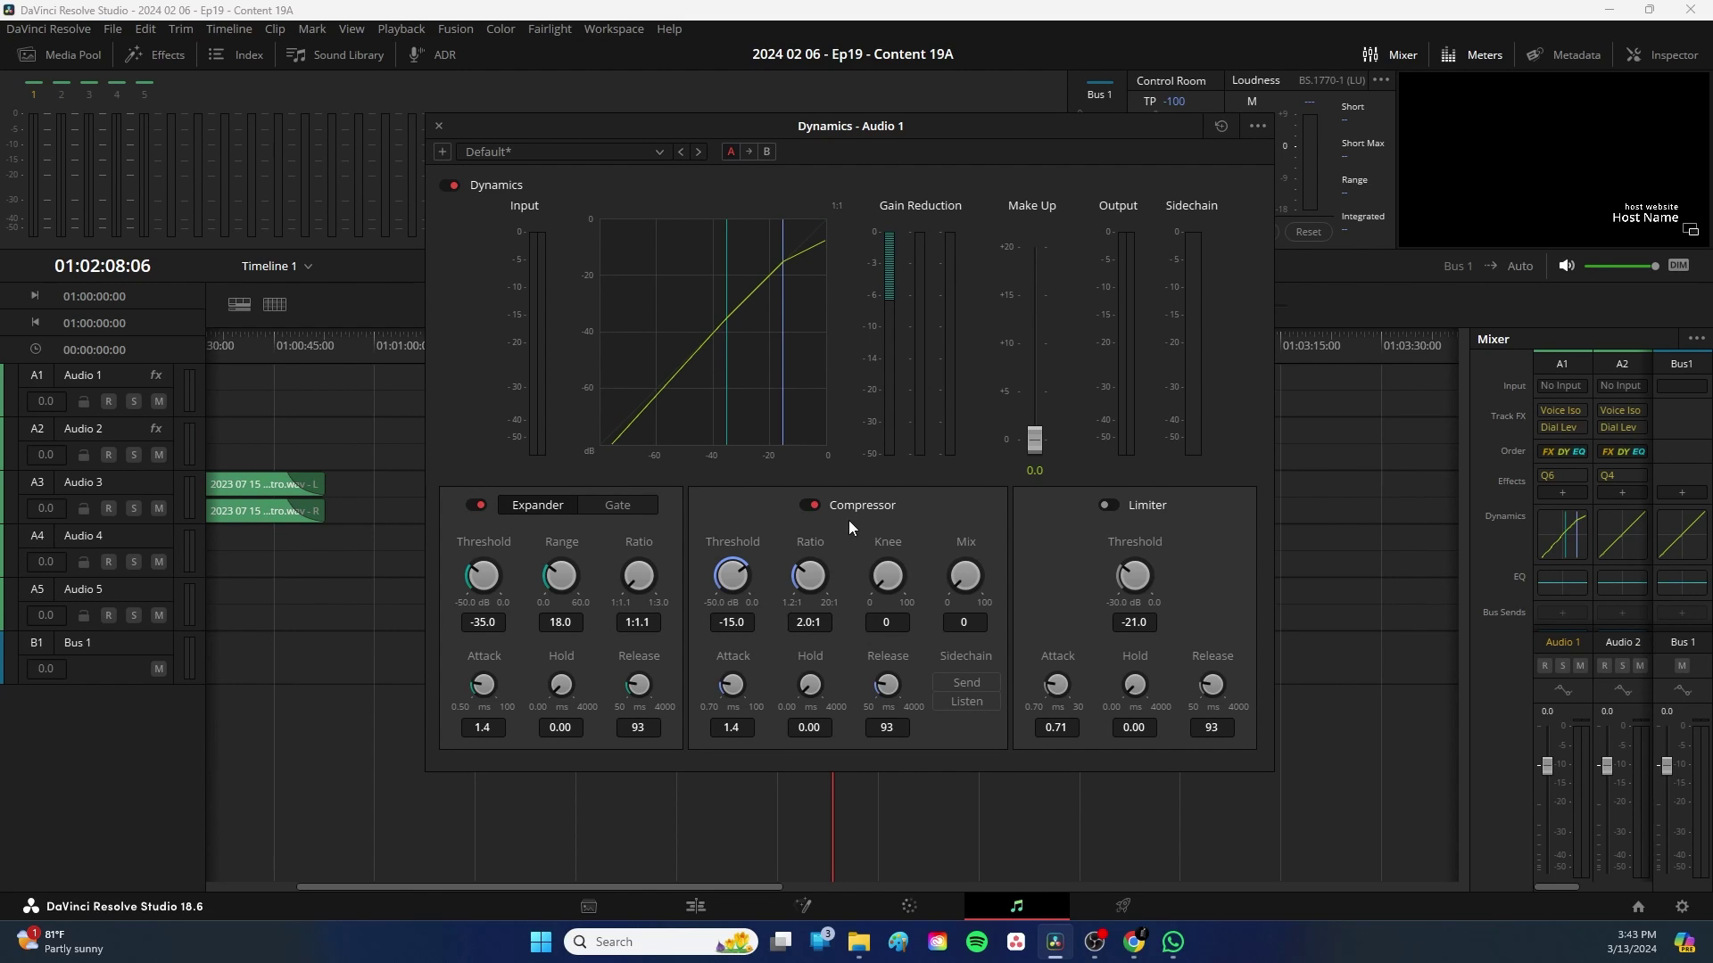
drag(730, 577, 852, 574)
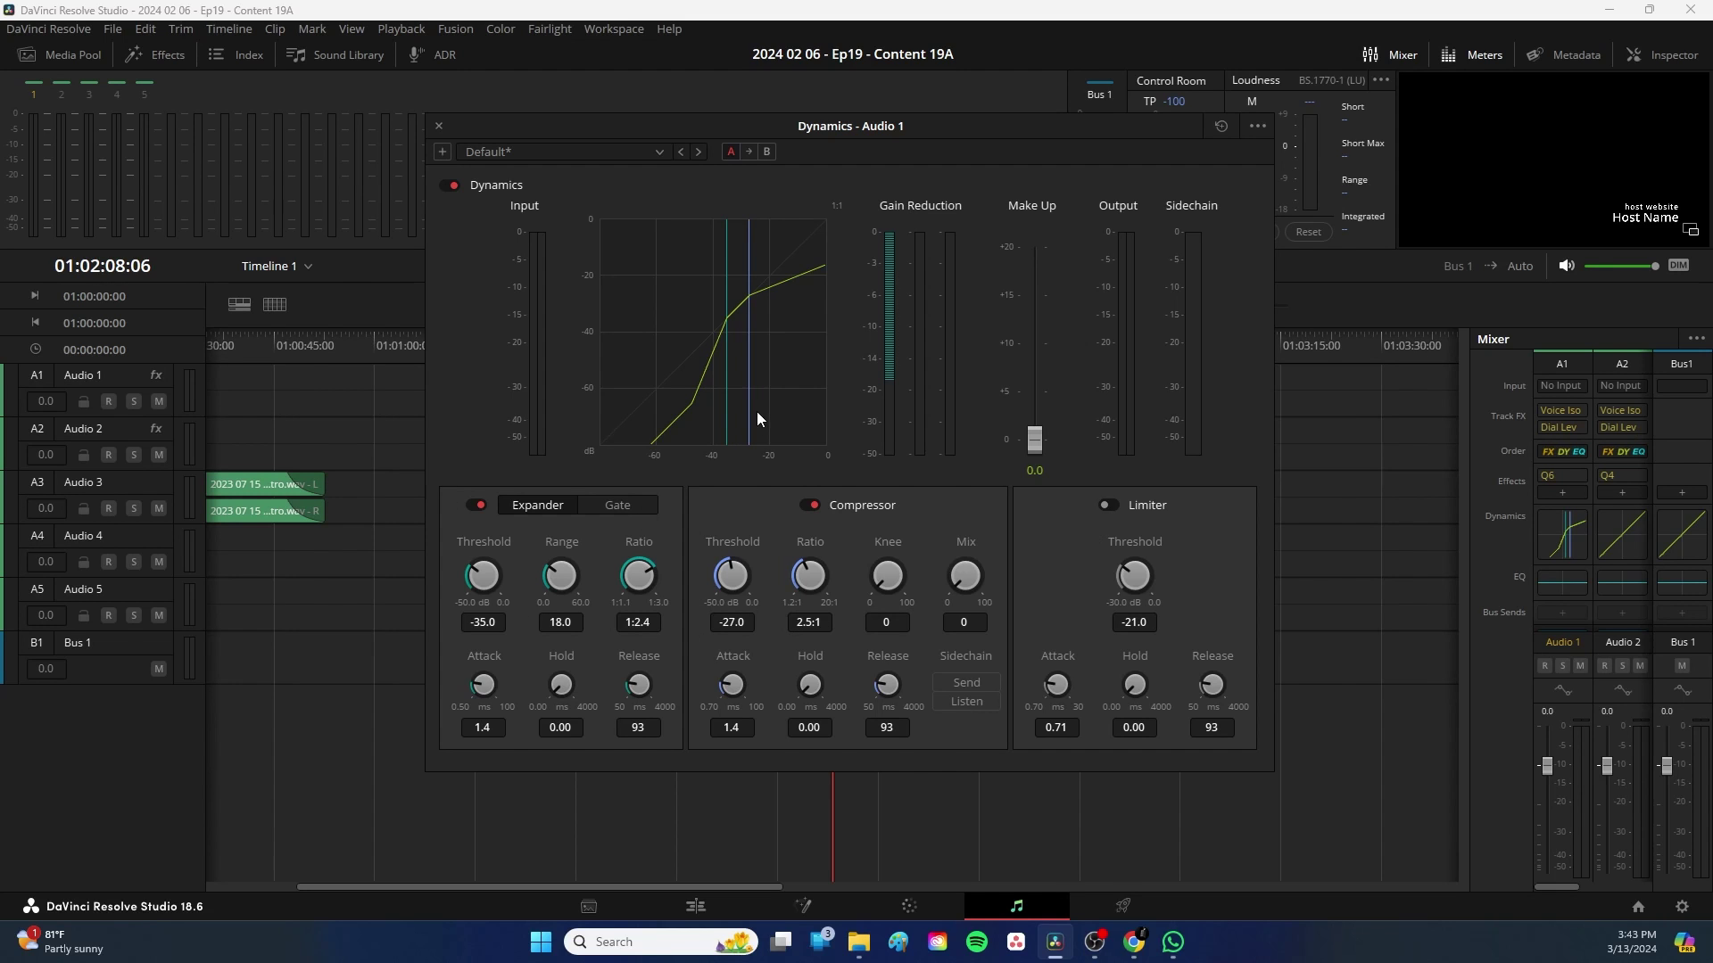
click(438, 126)
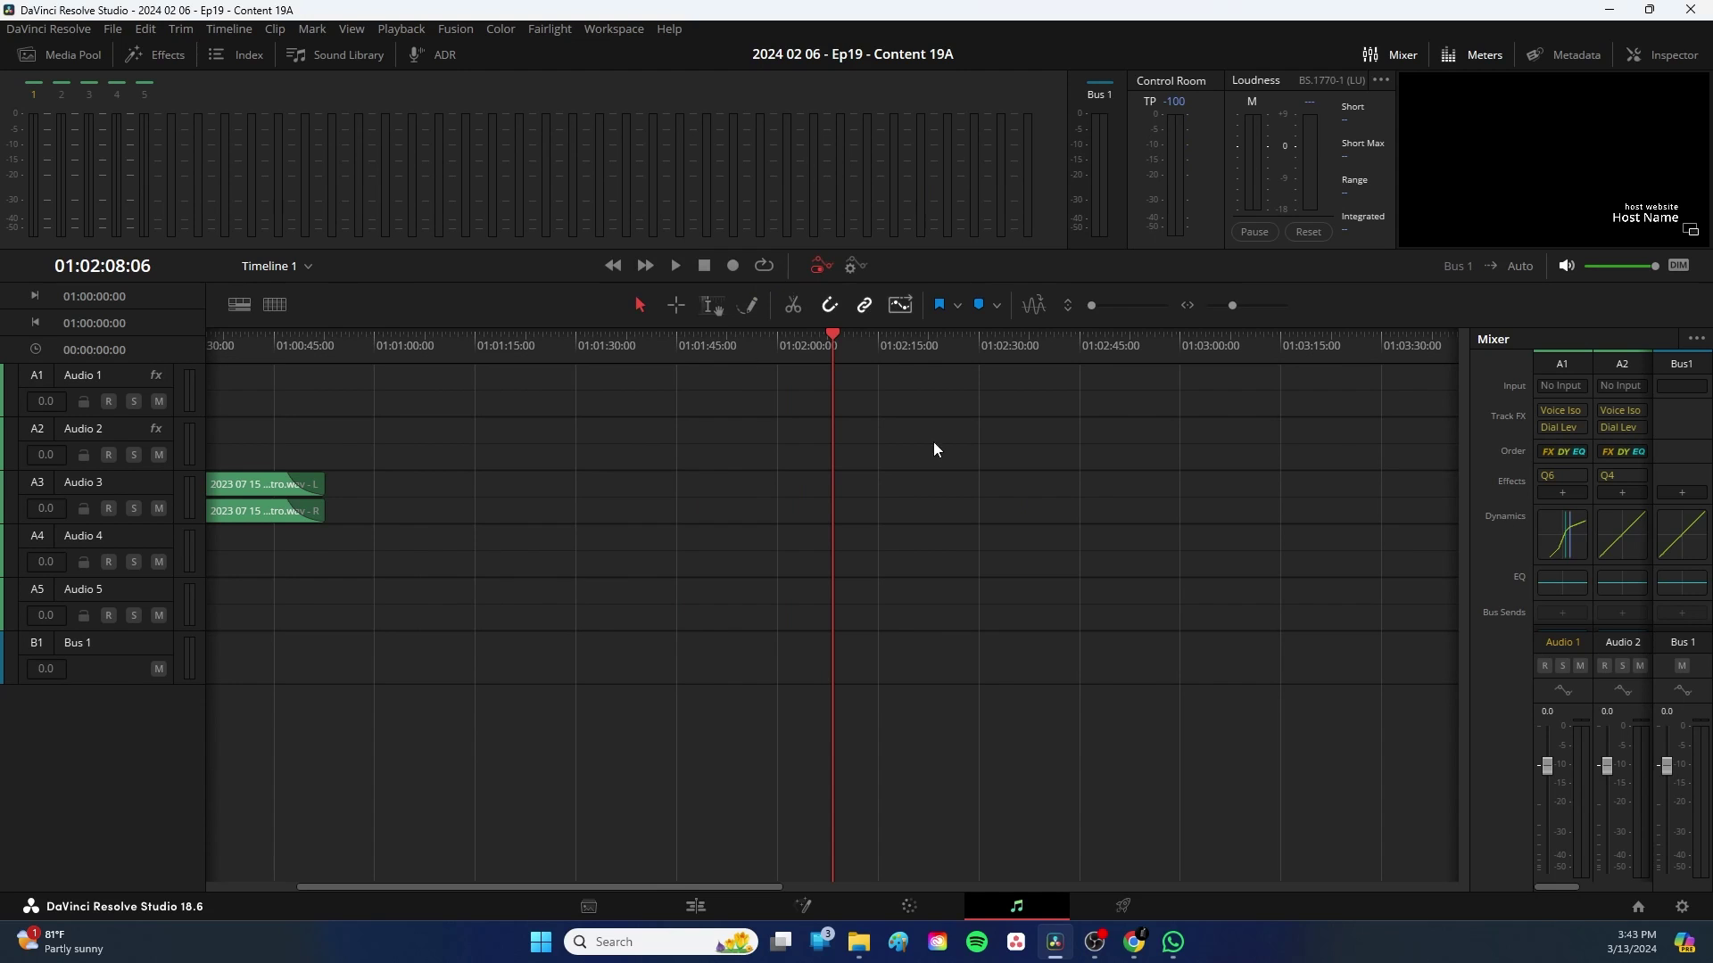
Enable Audio 2's expander at −35 dB, 1:2.3 and compressor at −15 dB, 2.6:1
double_click(1629, 546)
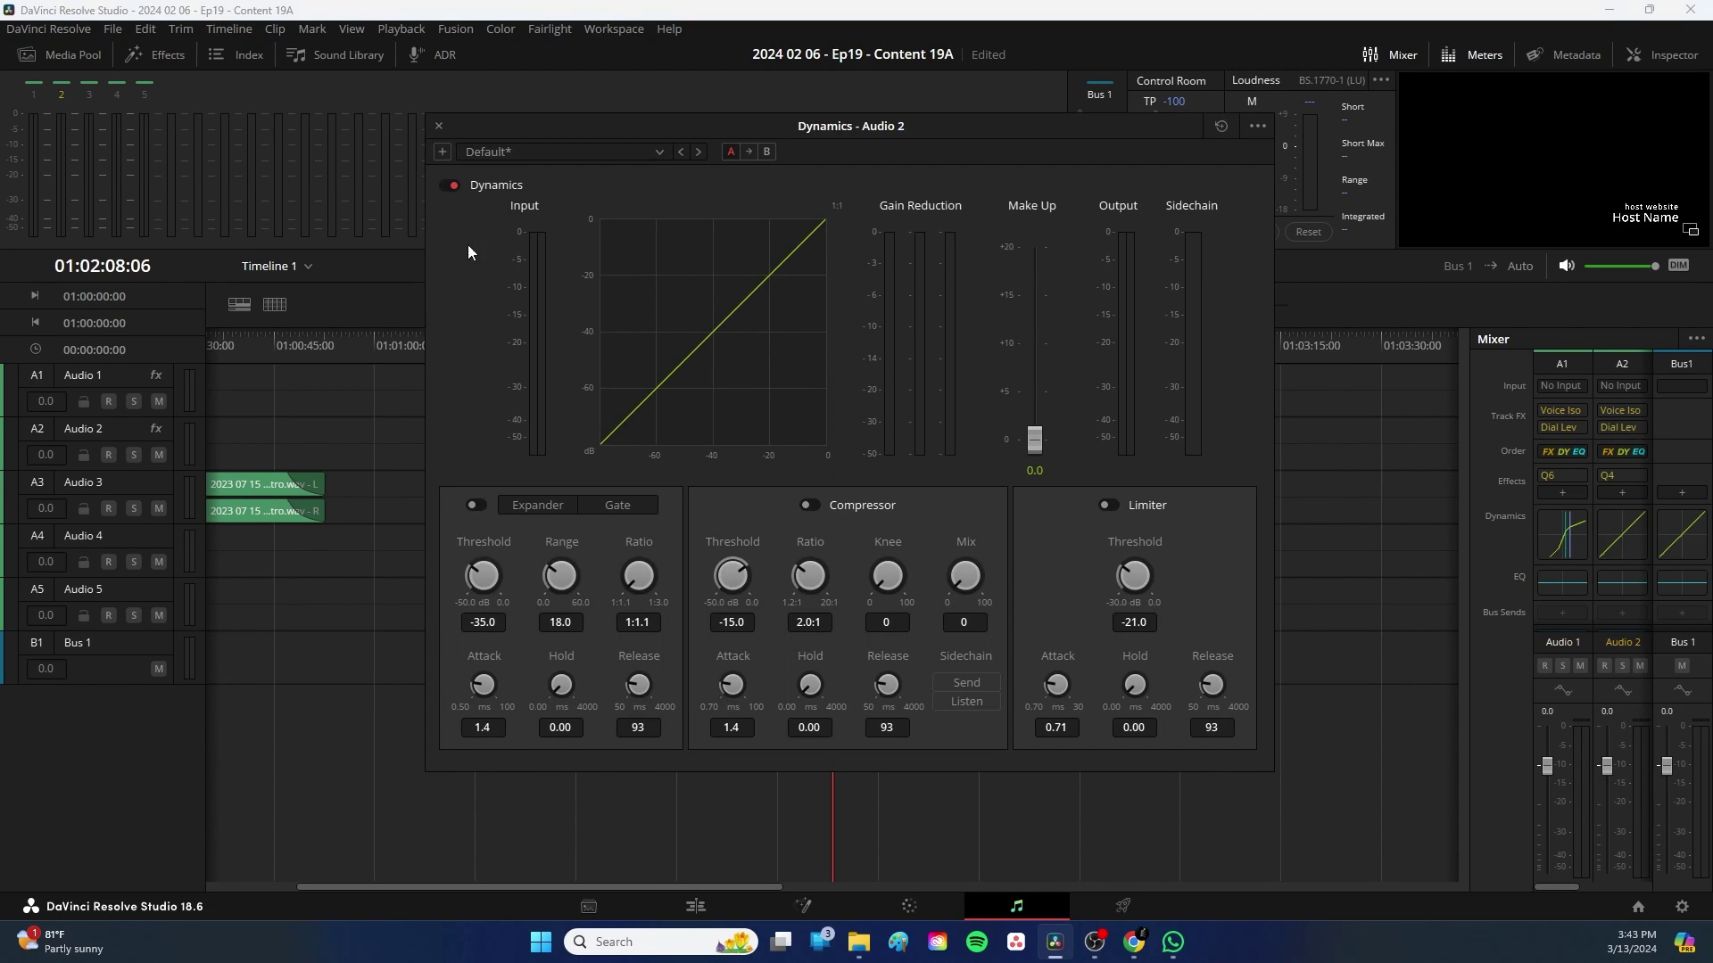
click(477, 506)
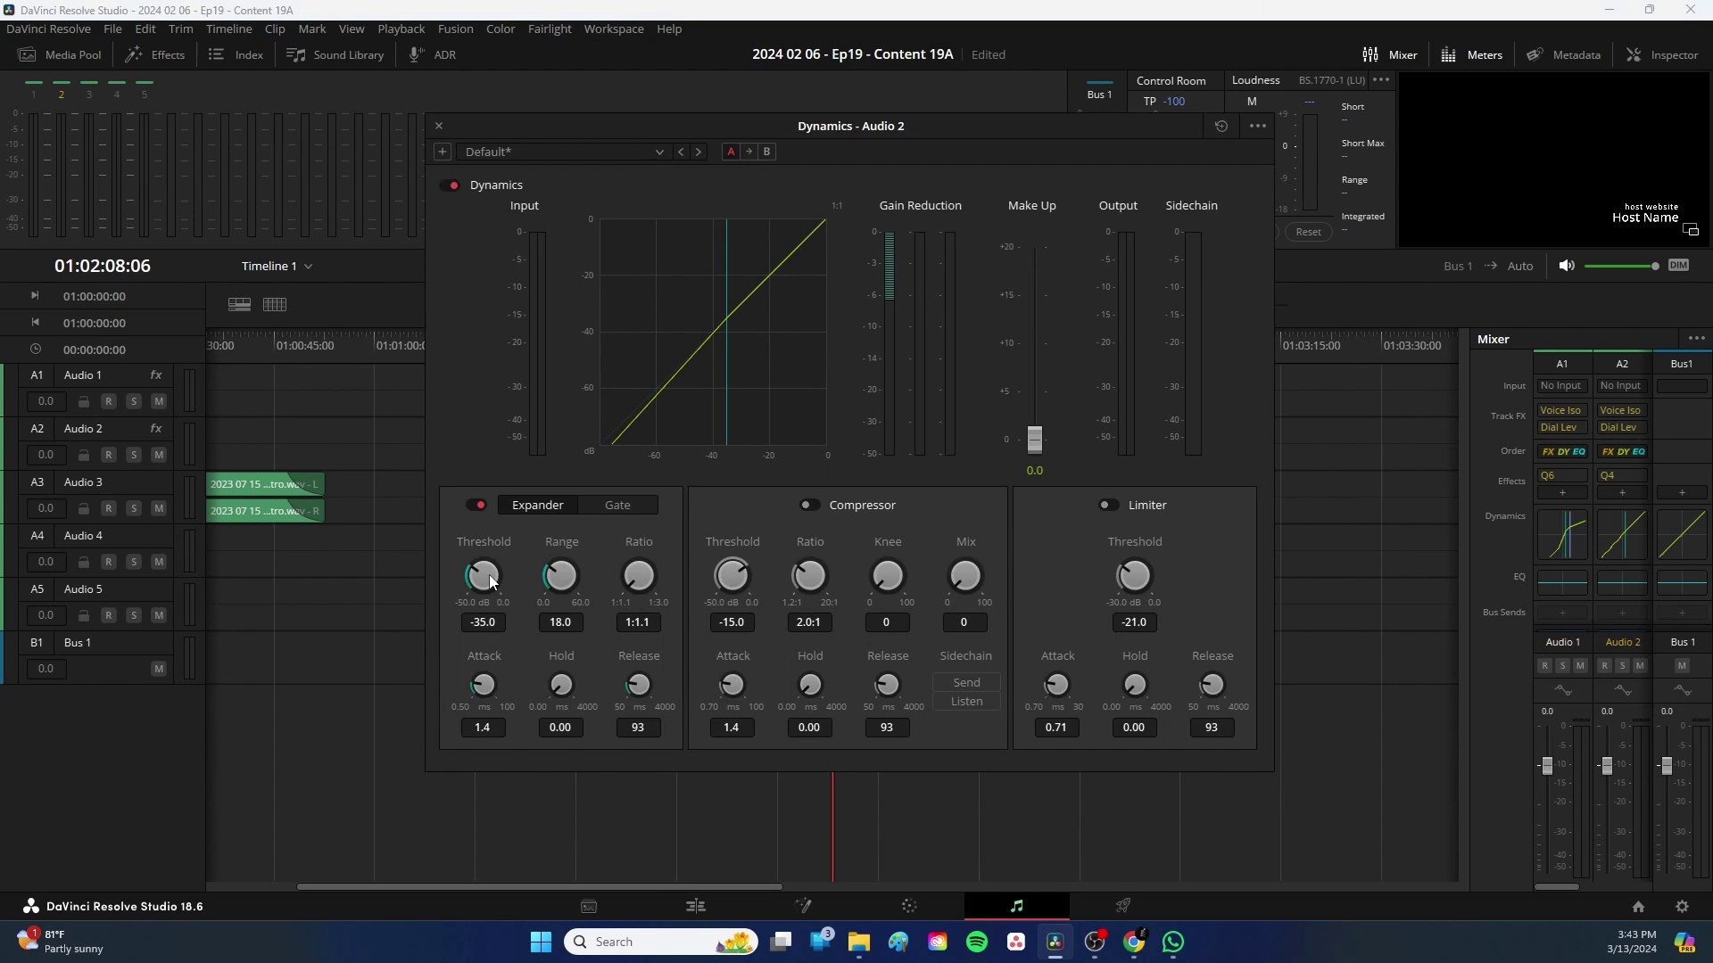
drag(638, 575, 822, 587)
click(812, 505)
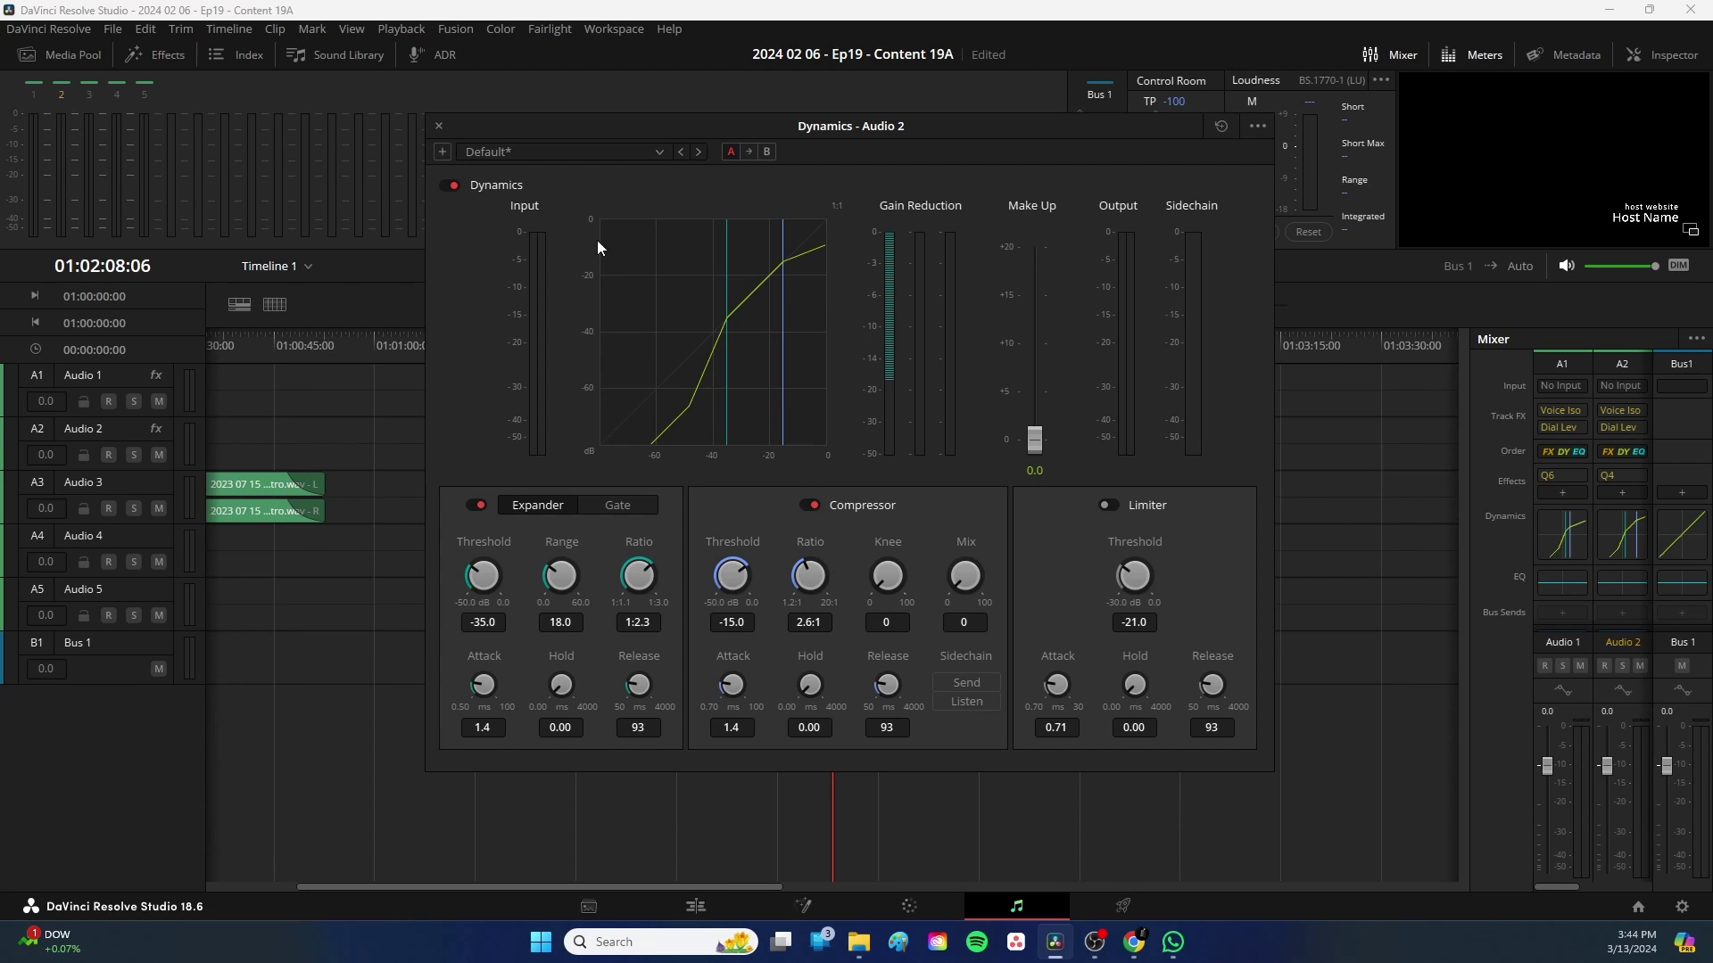
drag(443, 136, 443, 136)
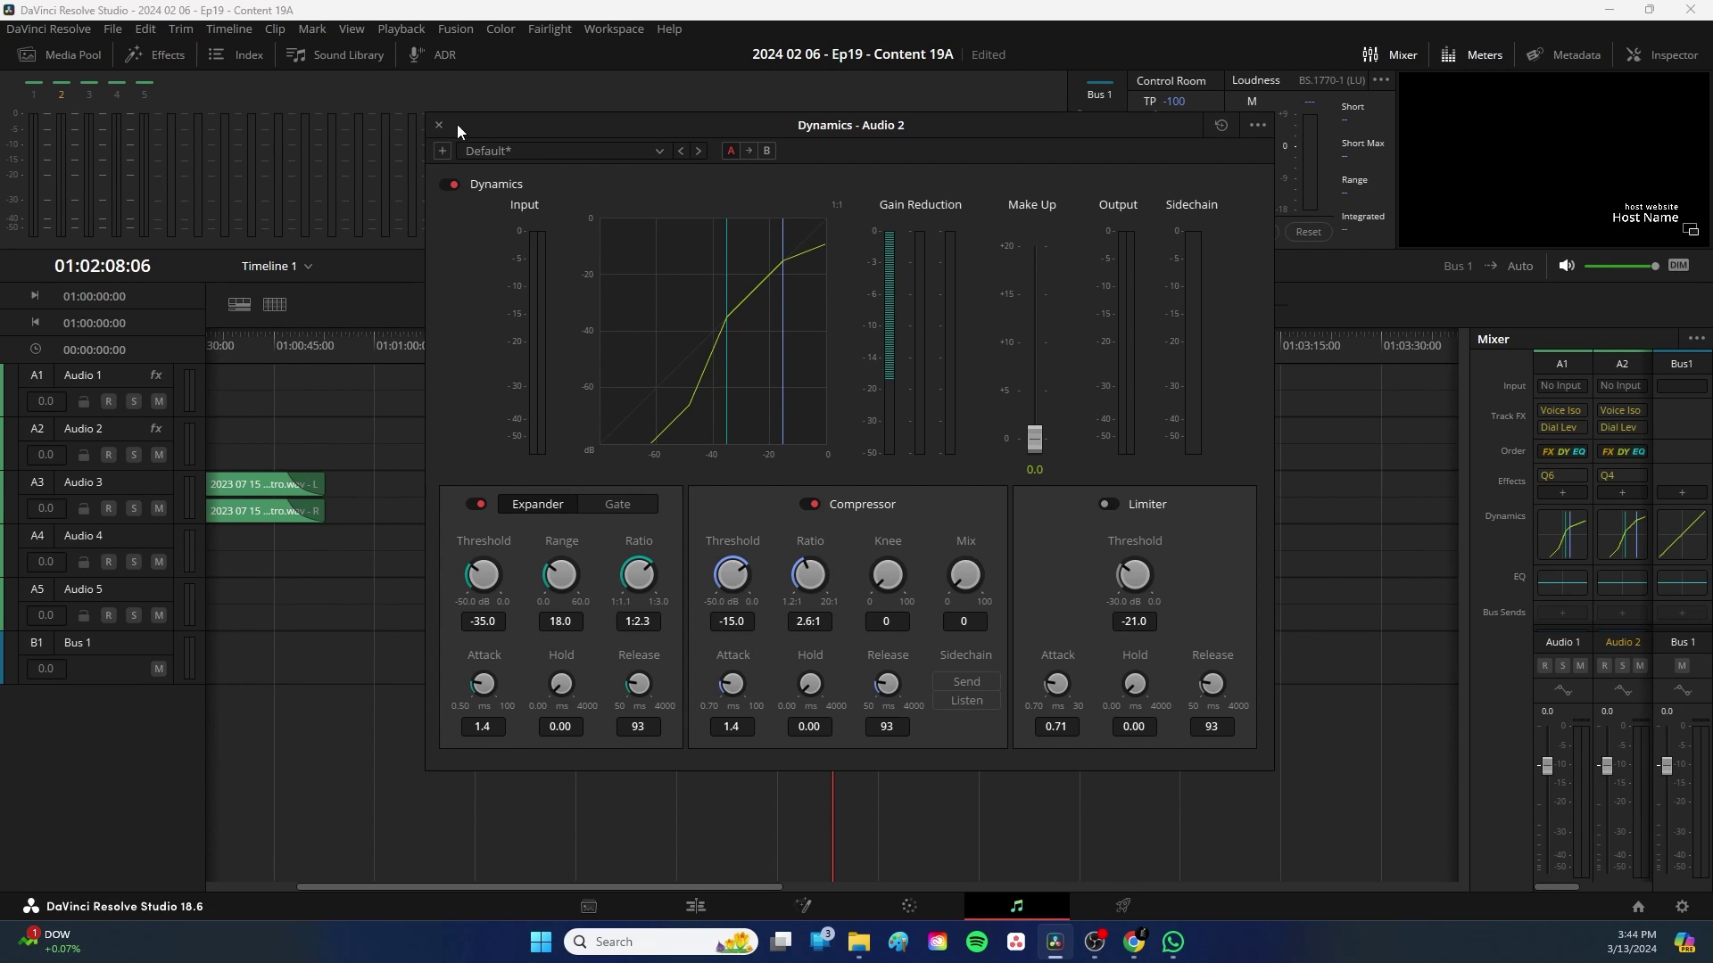
click(440, 123)
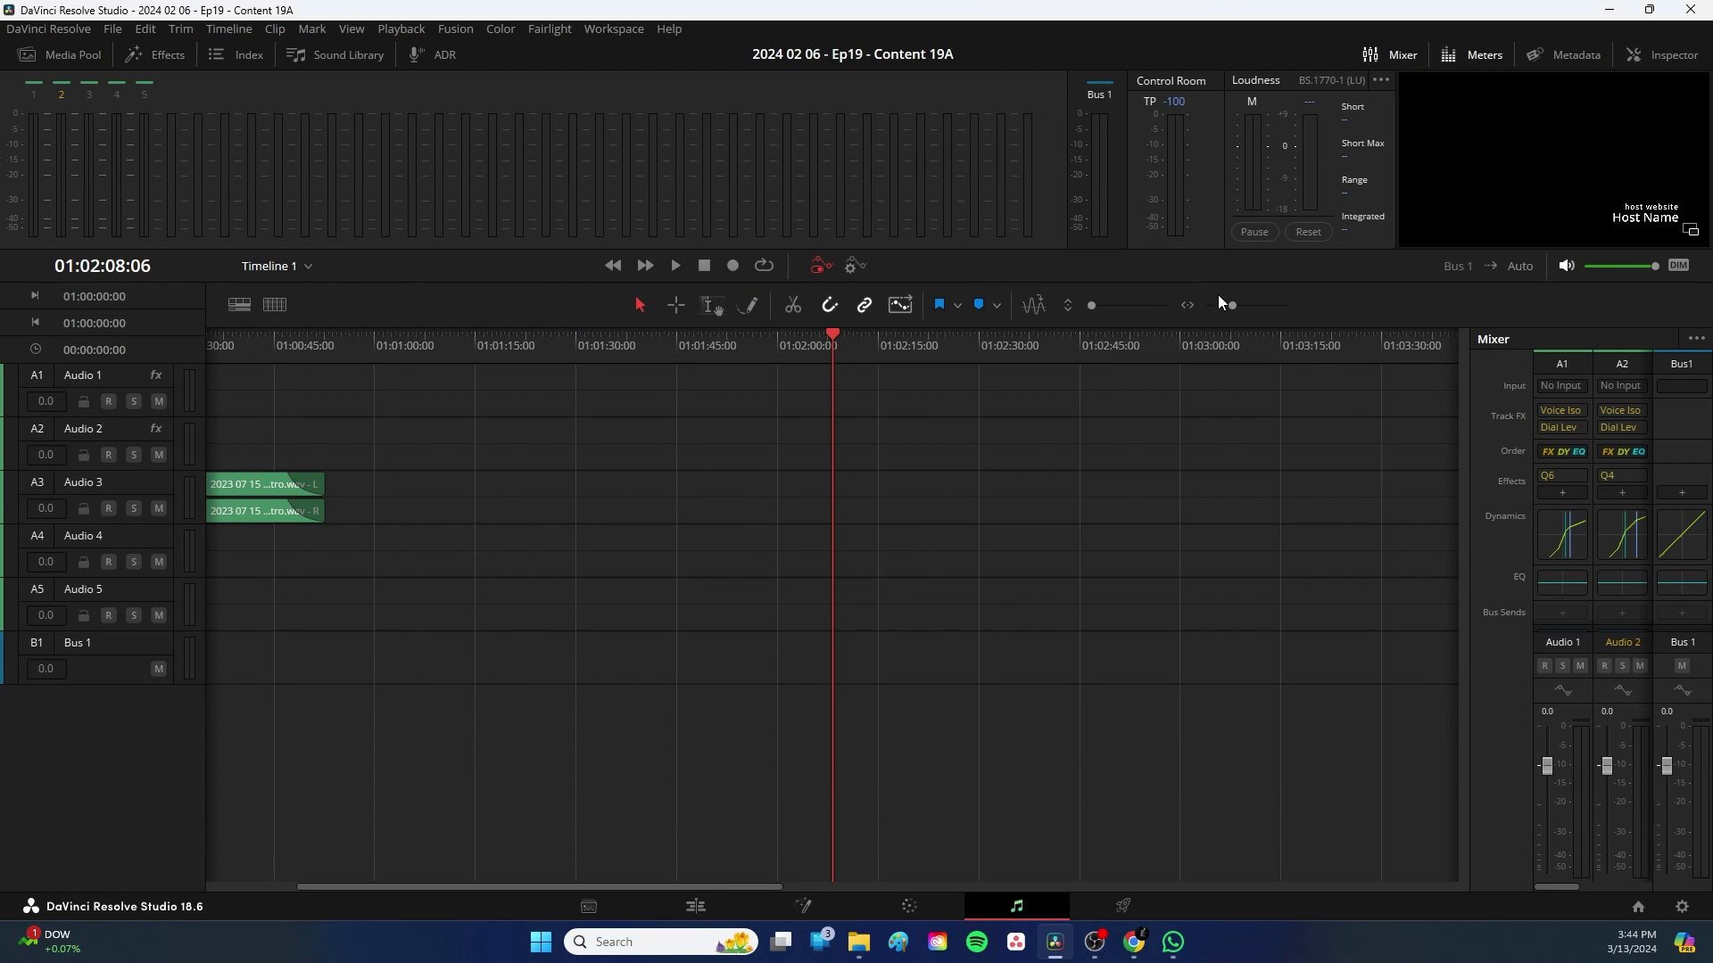
Insert Ozone 9 Elements on Bus 1 and load the All-Purpose Mastering > Total Balance preset
click(1682, 492)
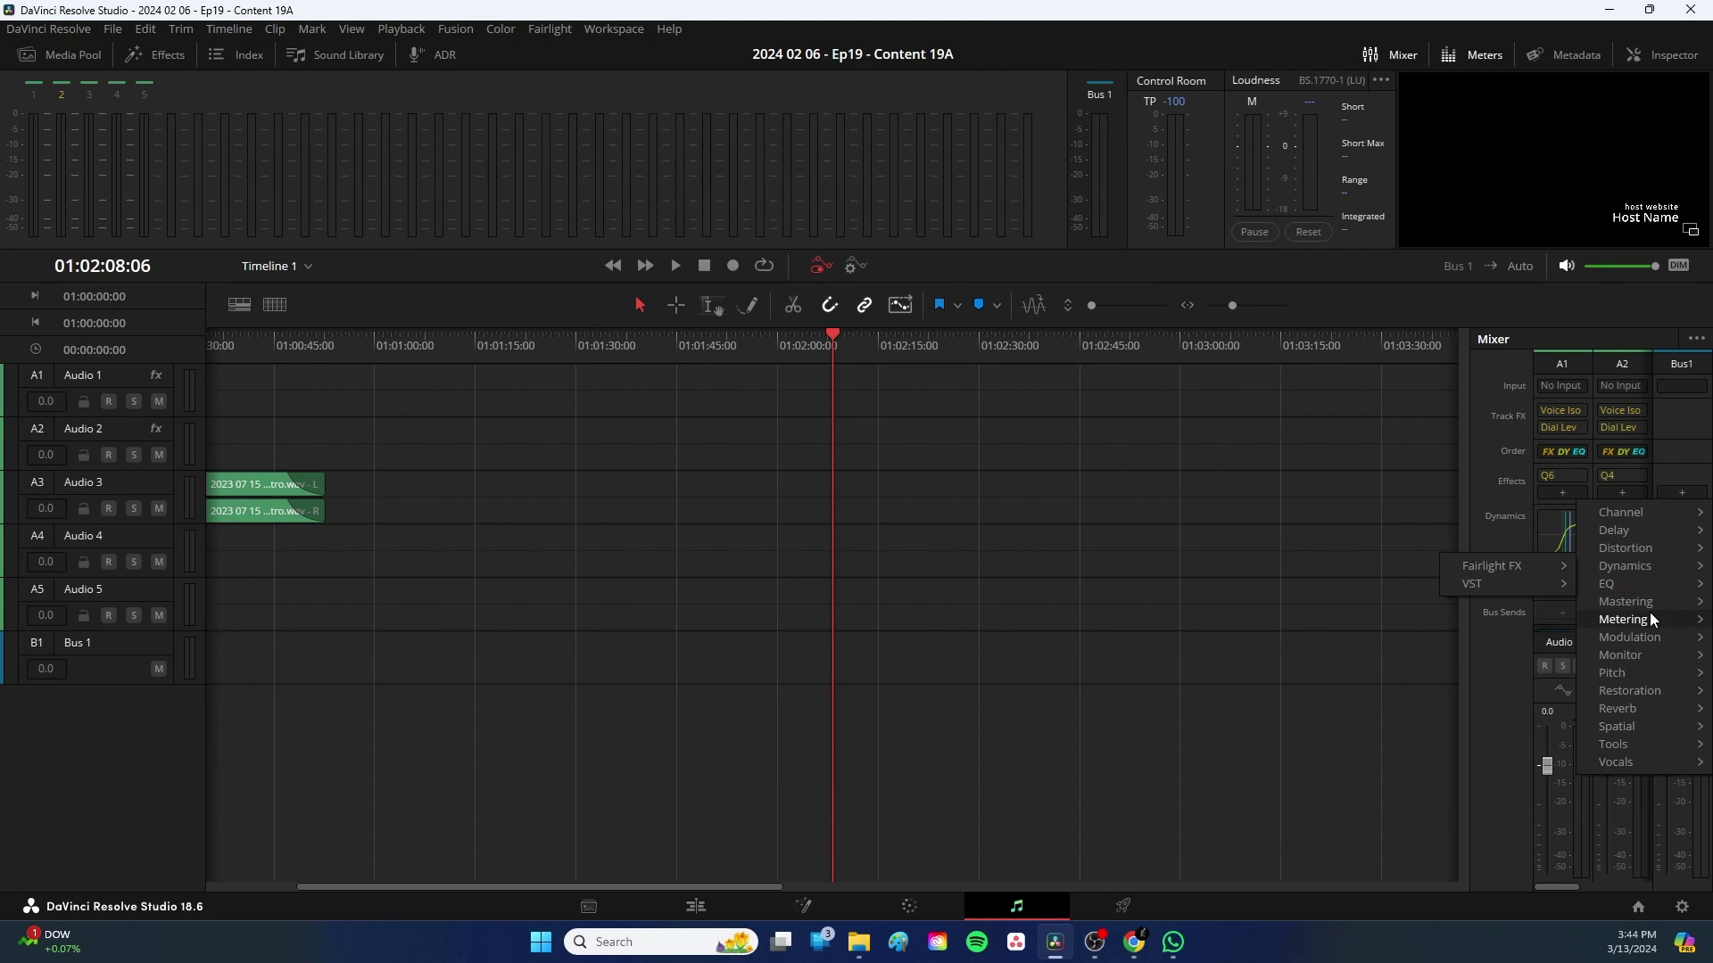
click(1496, 599)
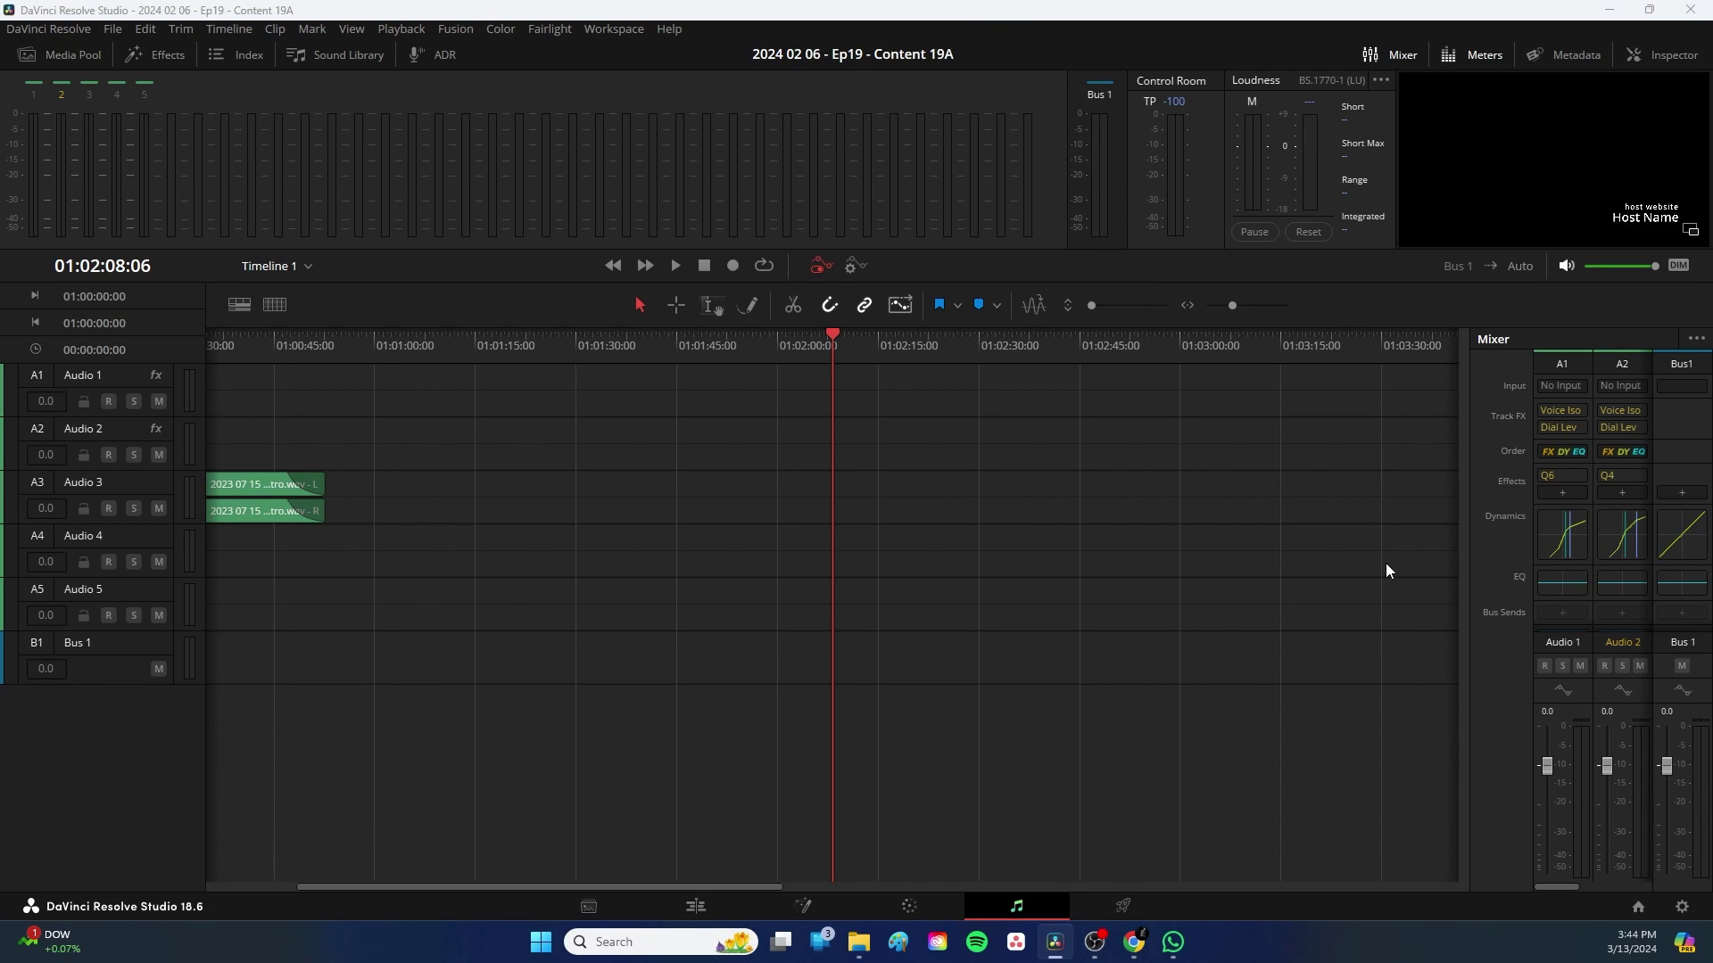
click(929, 249)
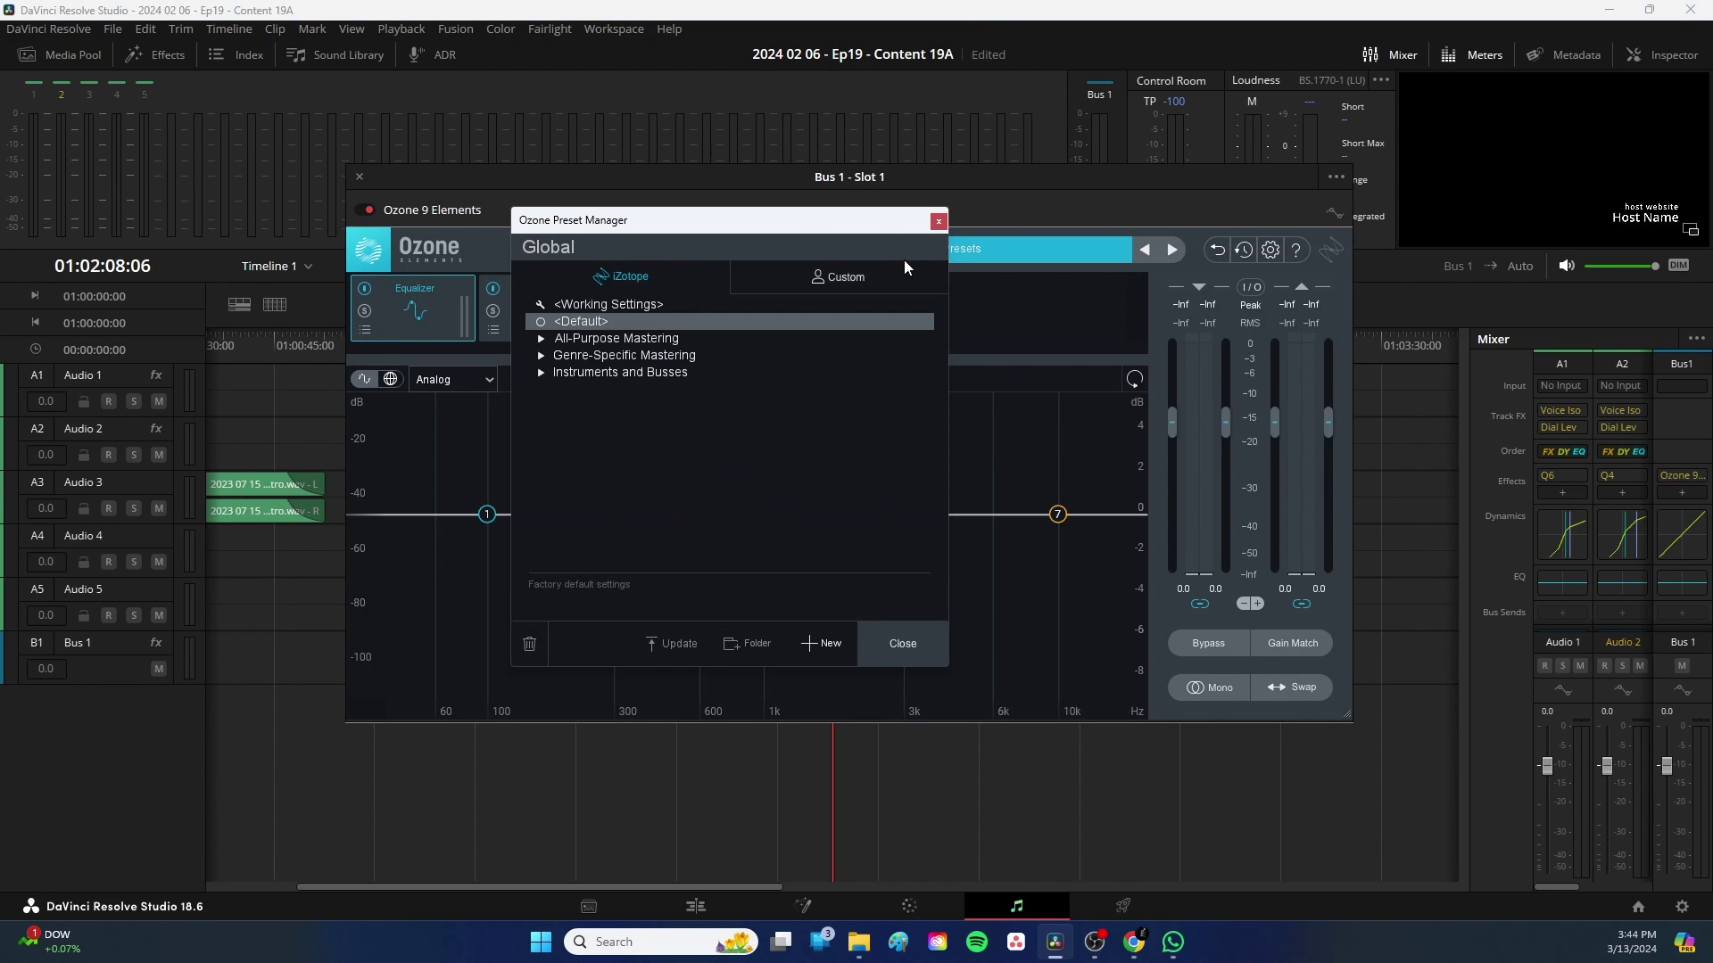
click(541, 338)
scroll(694, 392, down, 1)
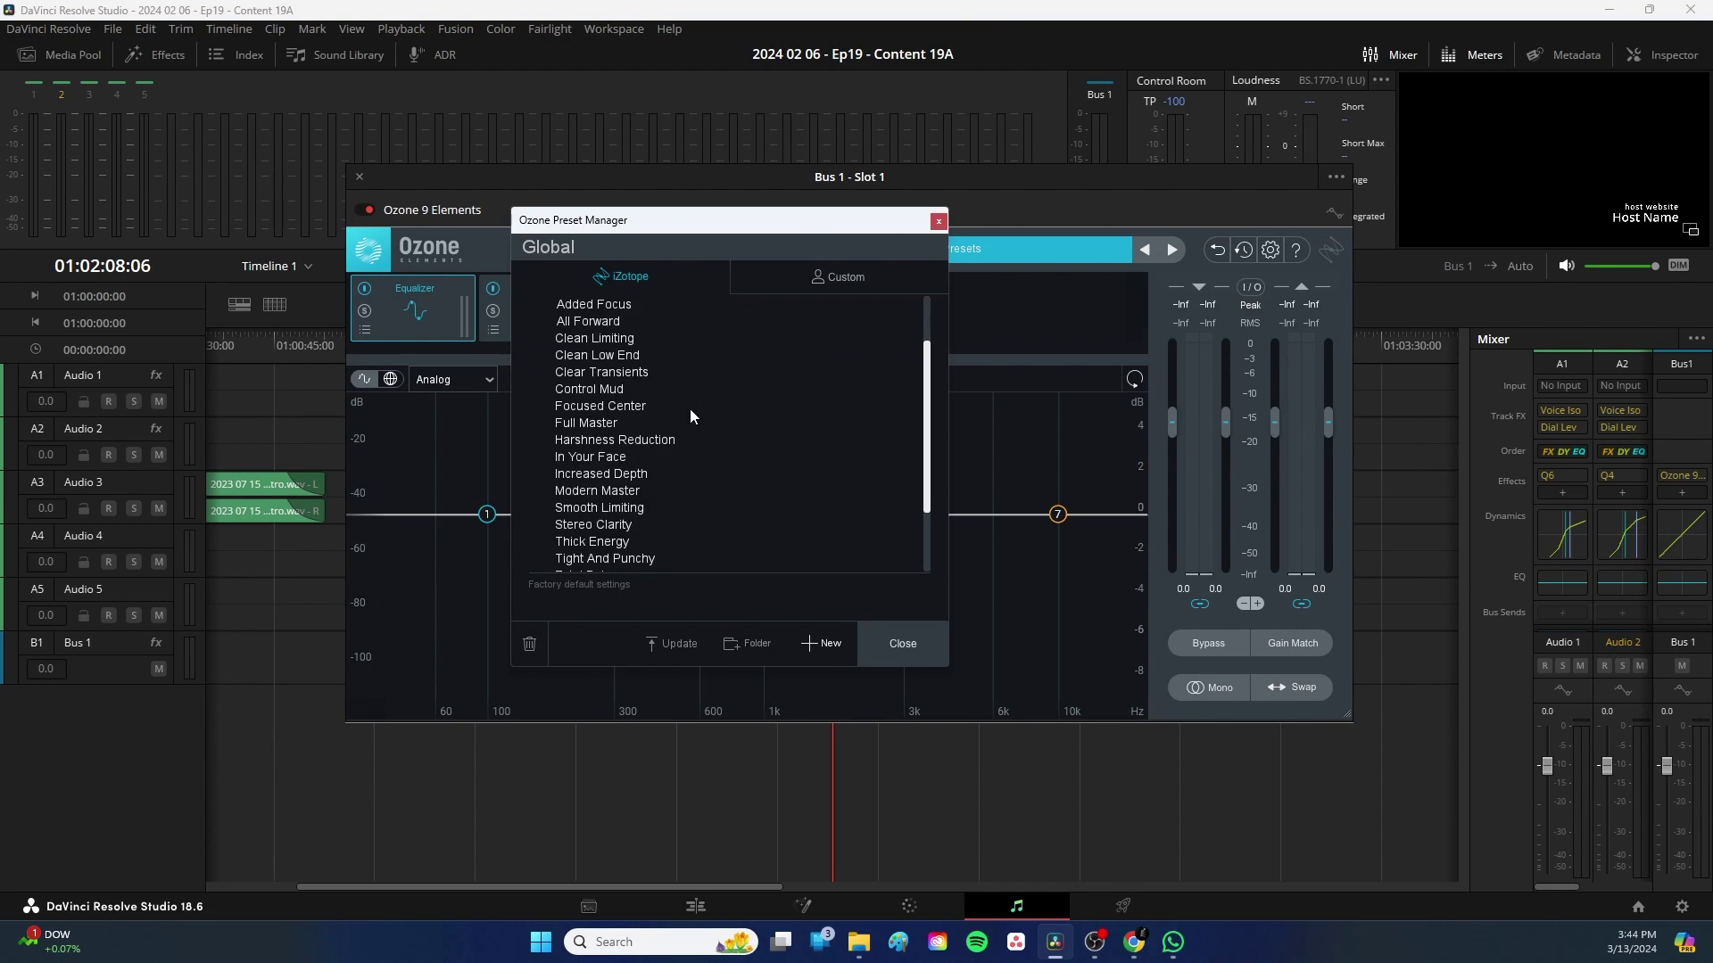
scroll(689, 409, down, 2)
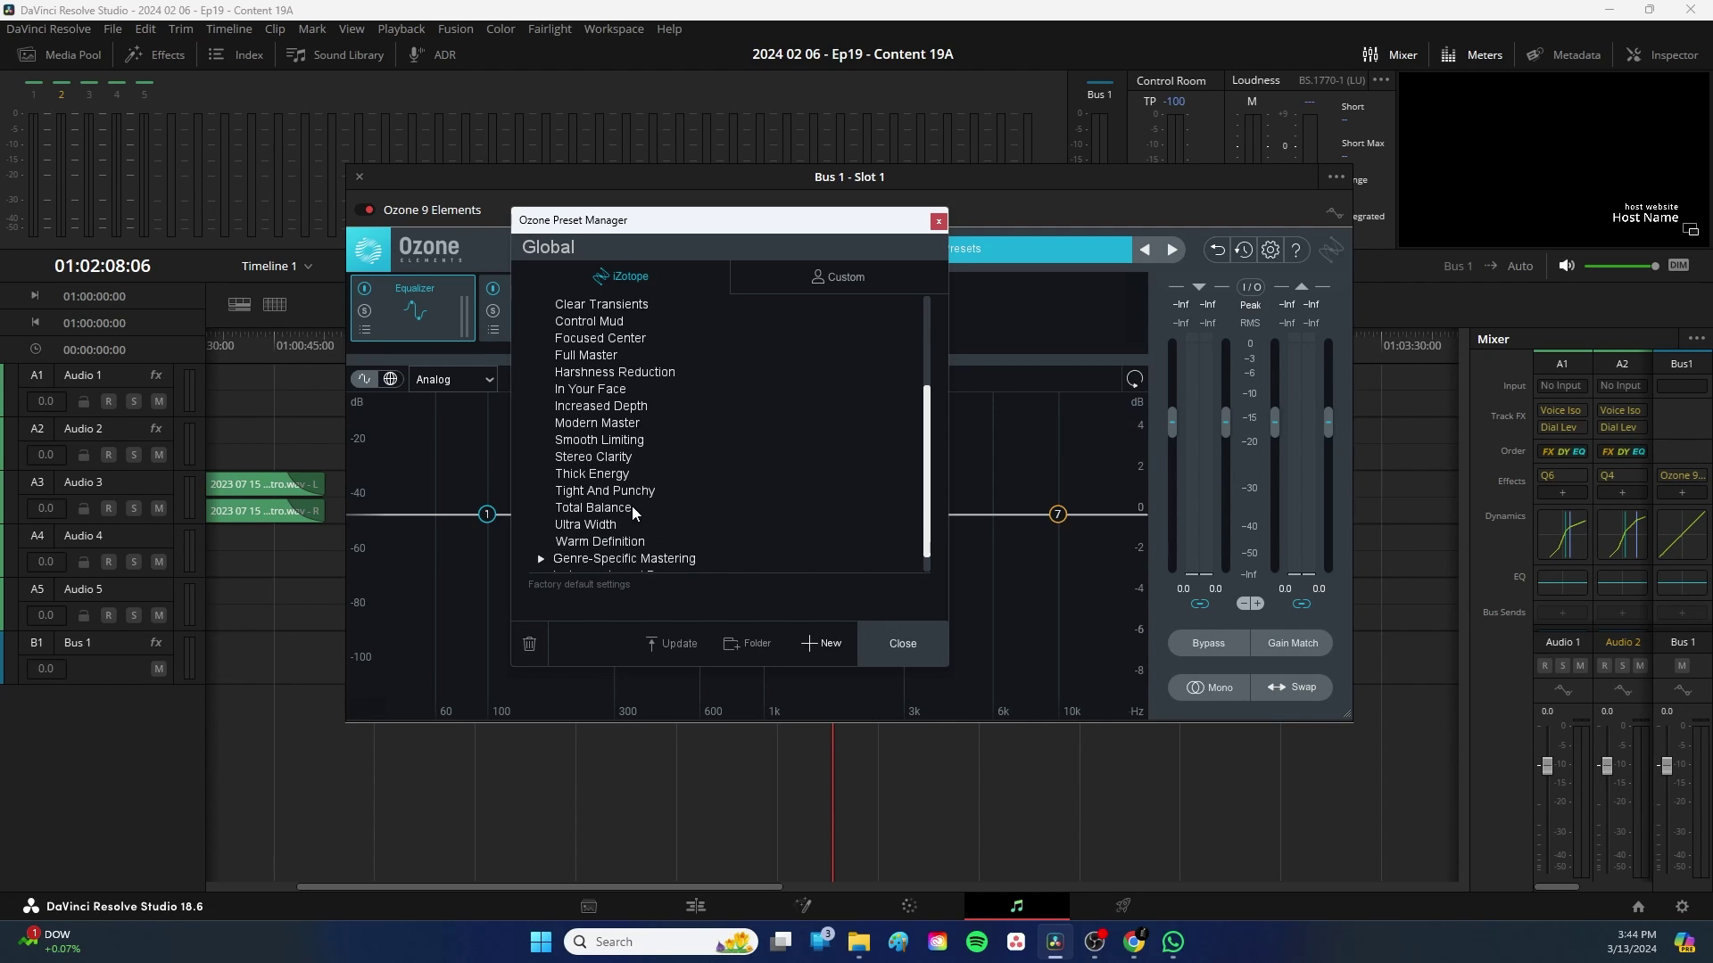
click(631, 506)
click(902, 644)
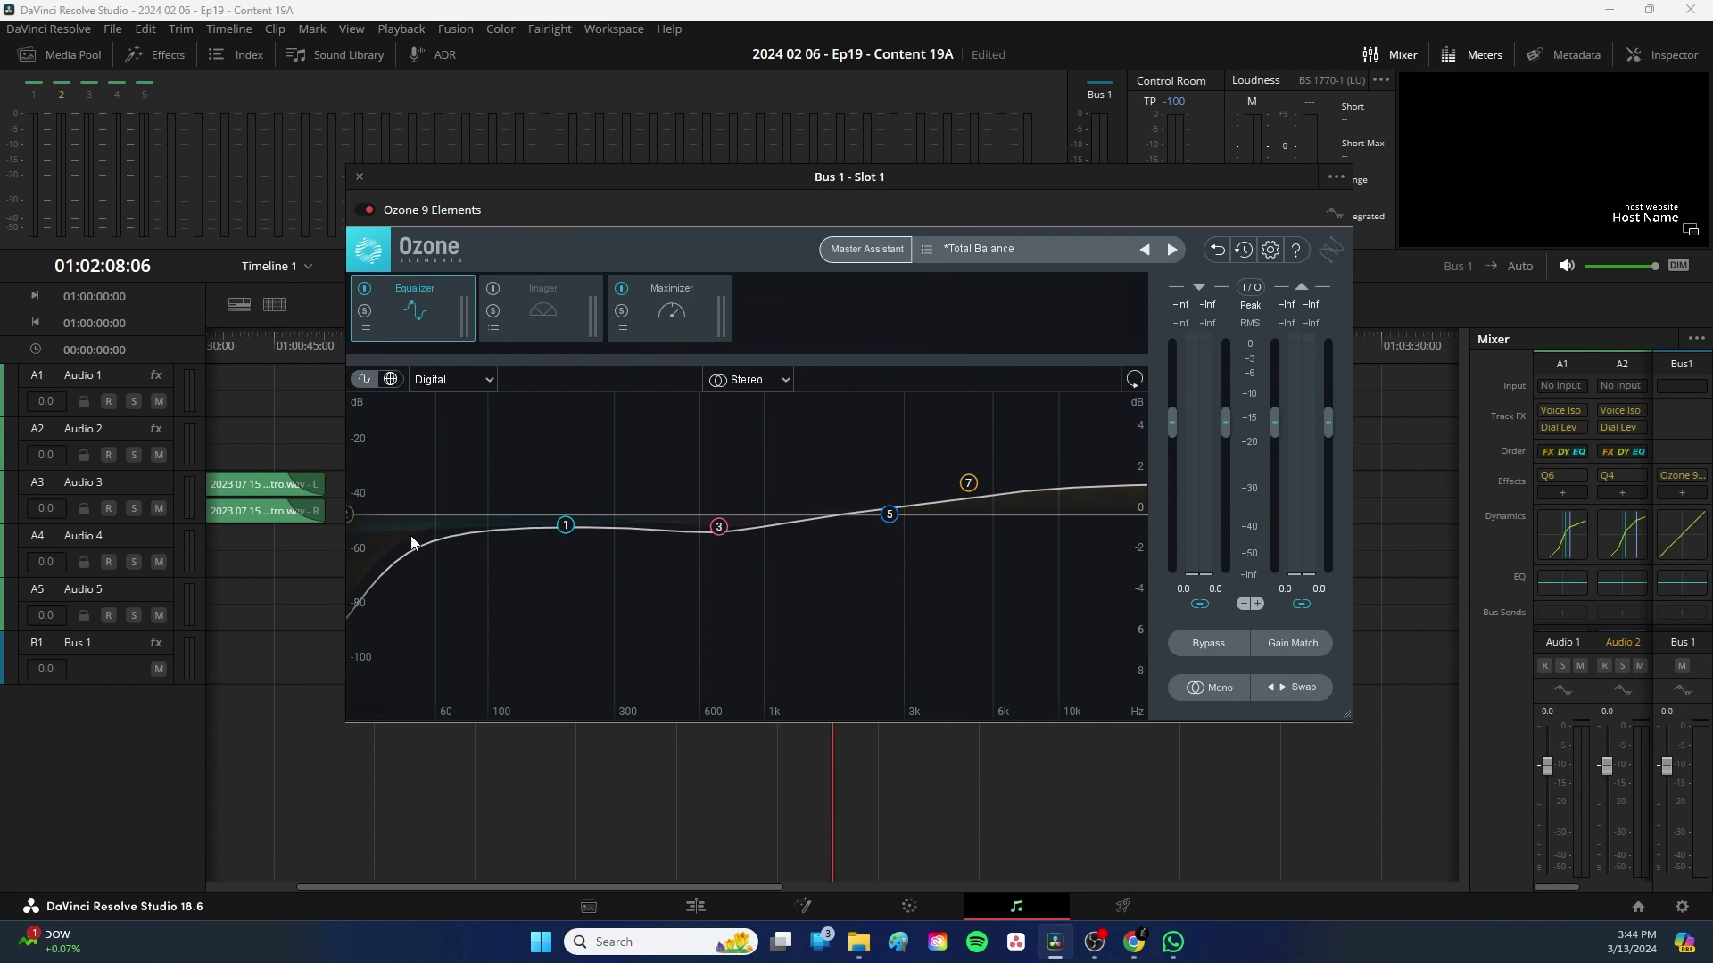
click(359, 178)
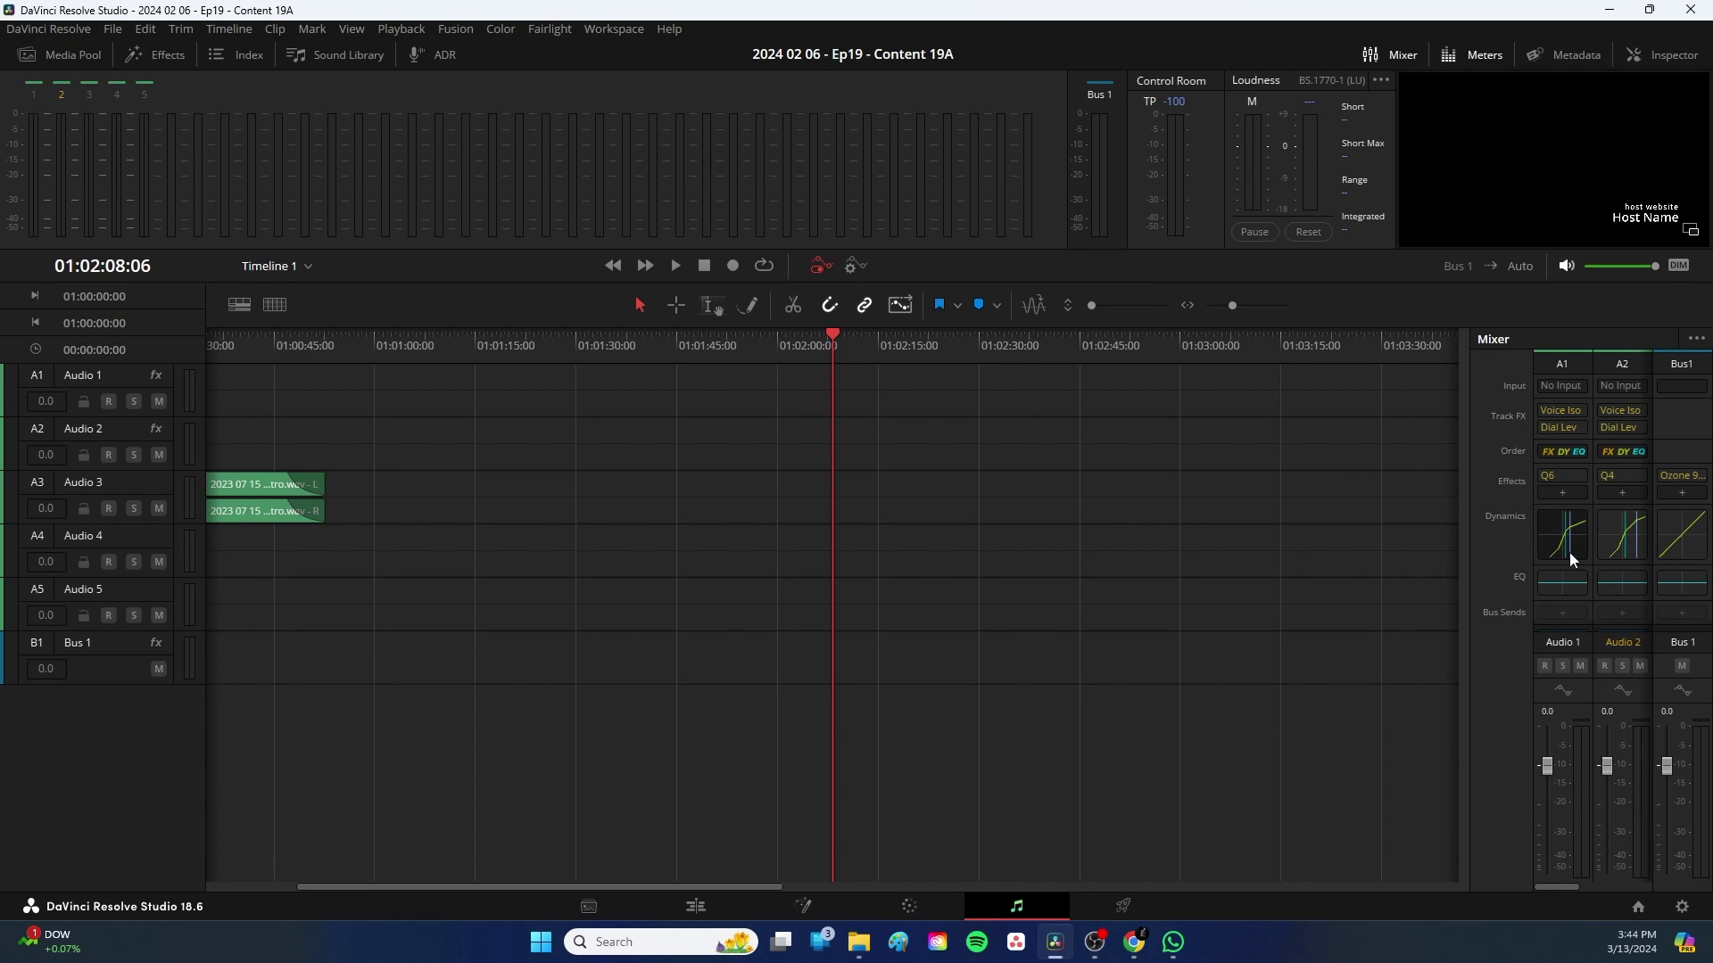
click(1564, 475)
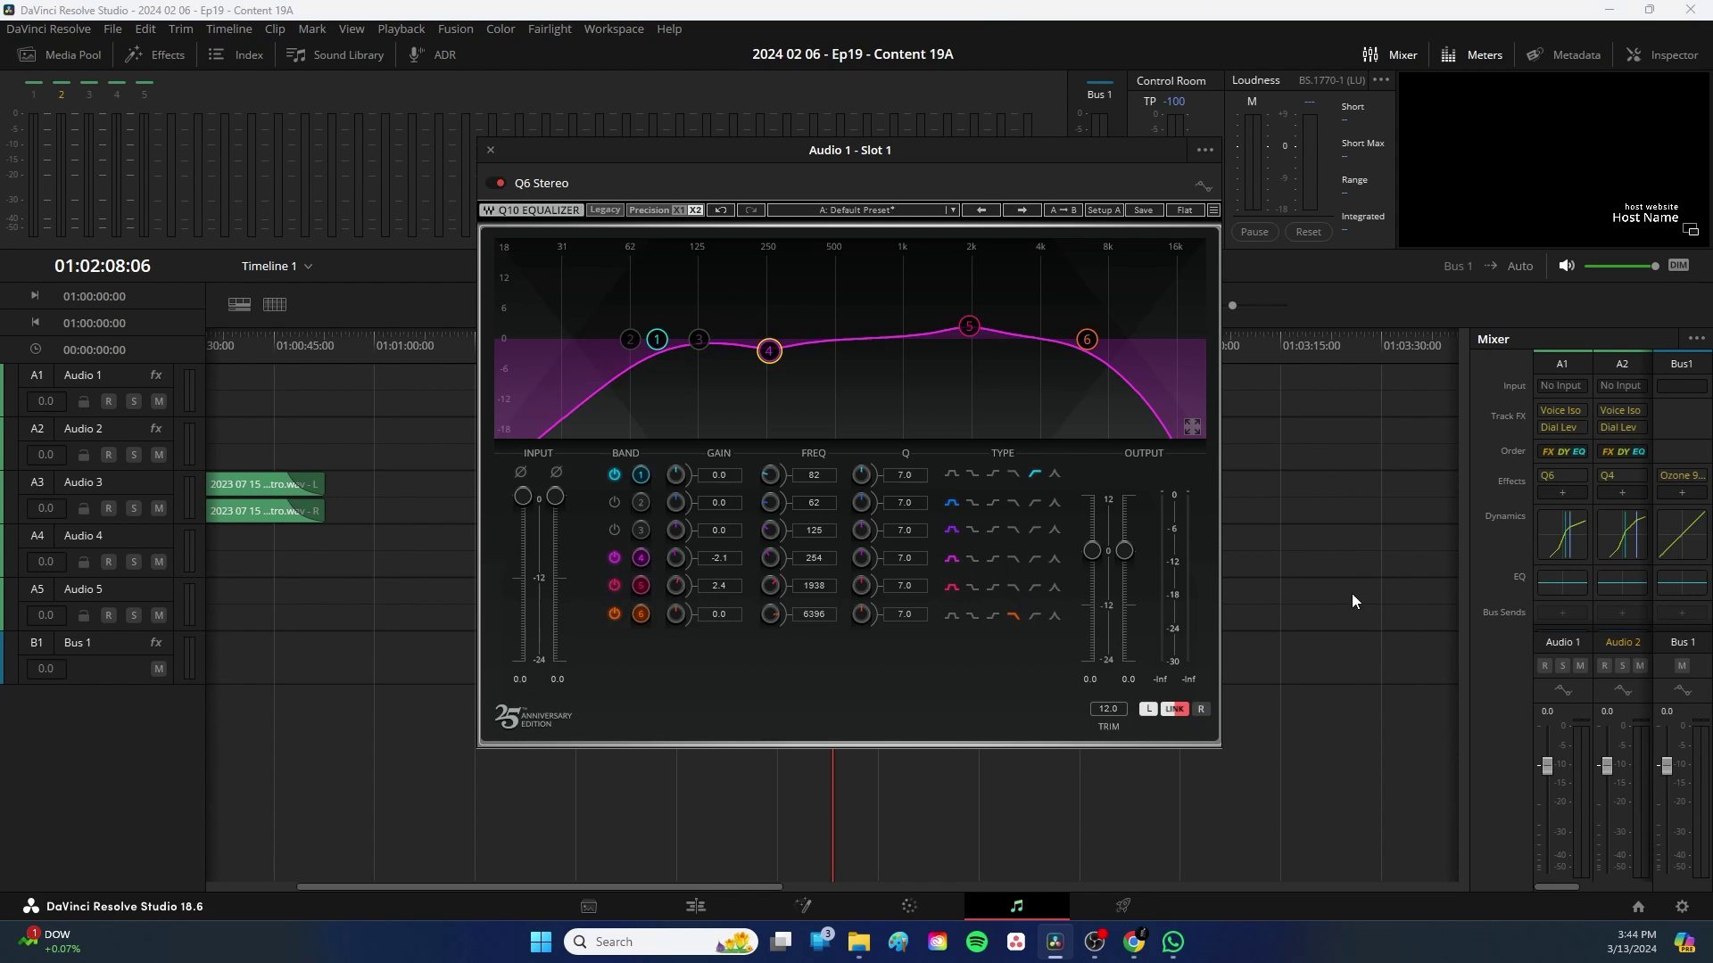
click(889, 210)
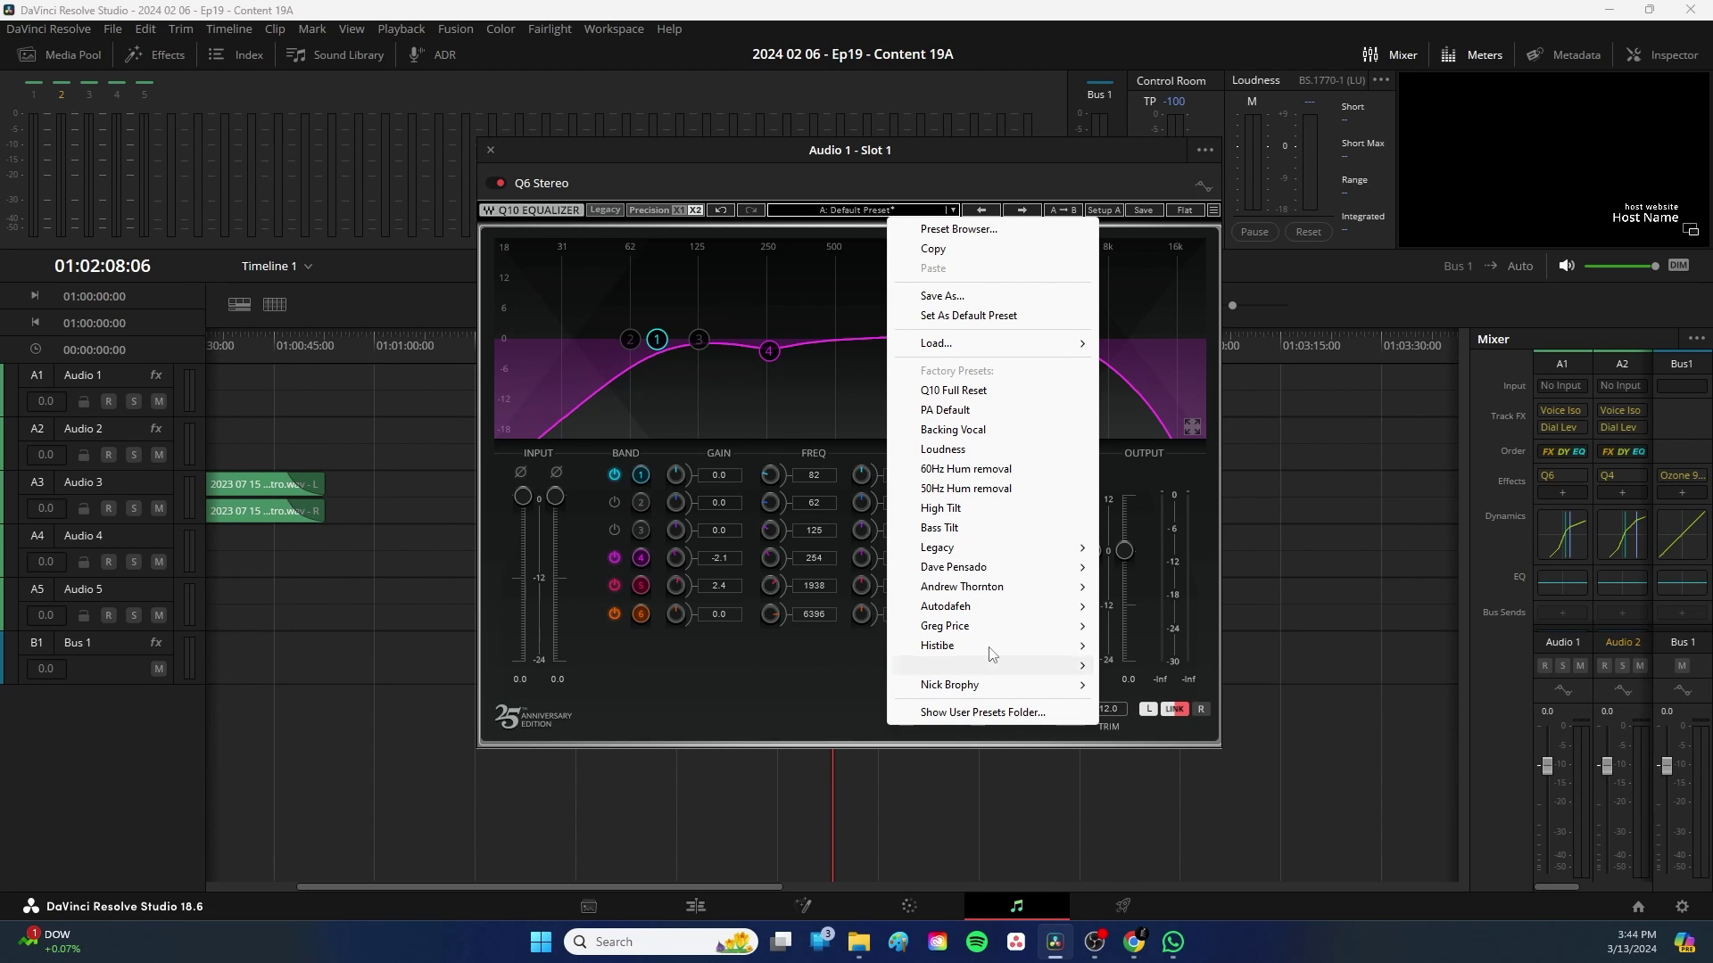
mouse_move(992, 554)
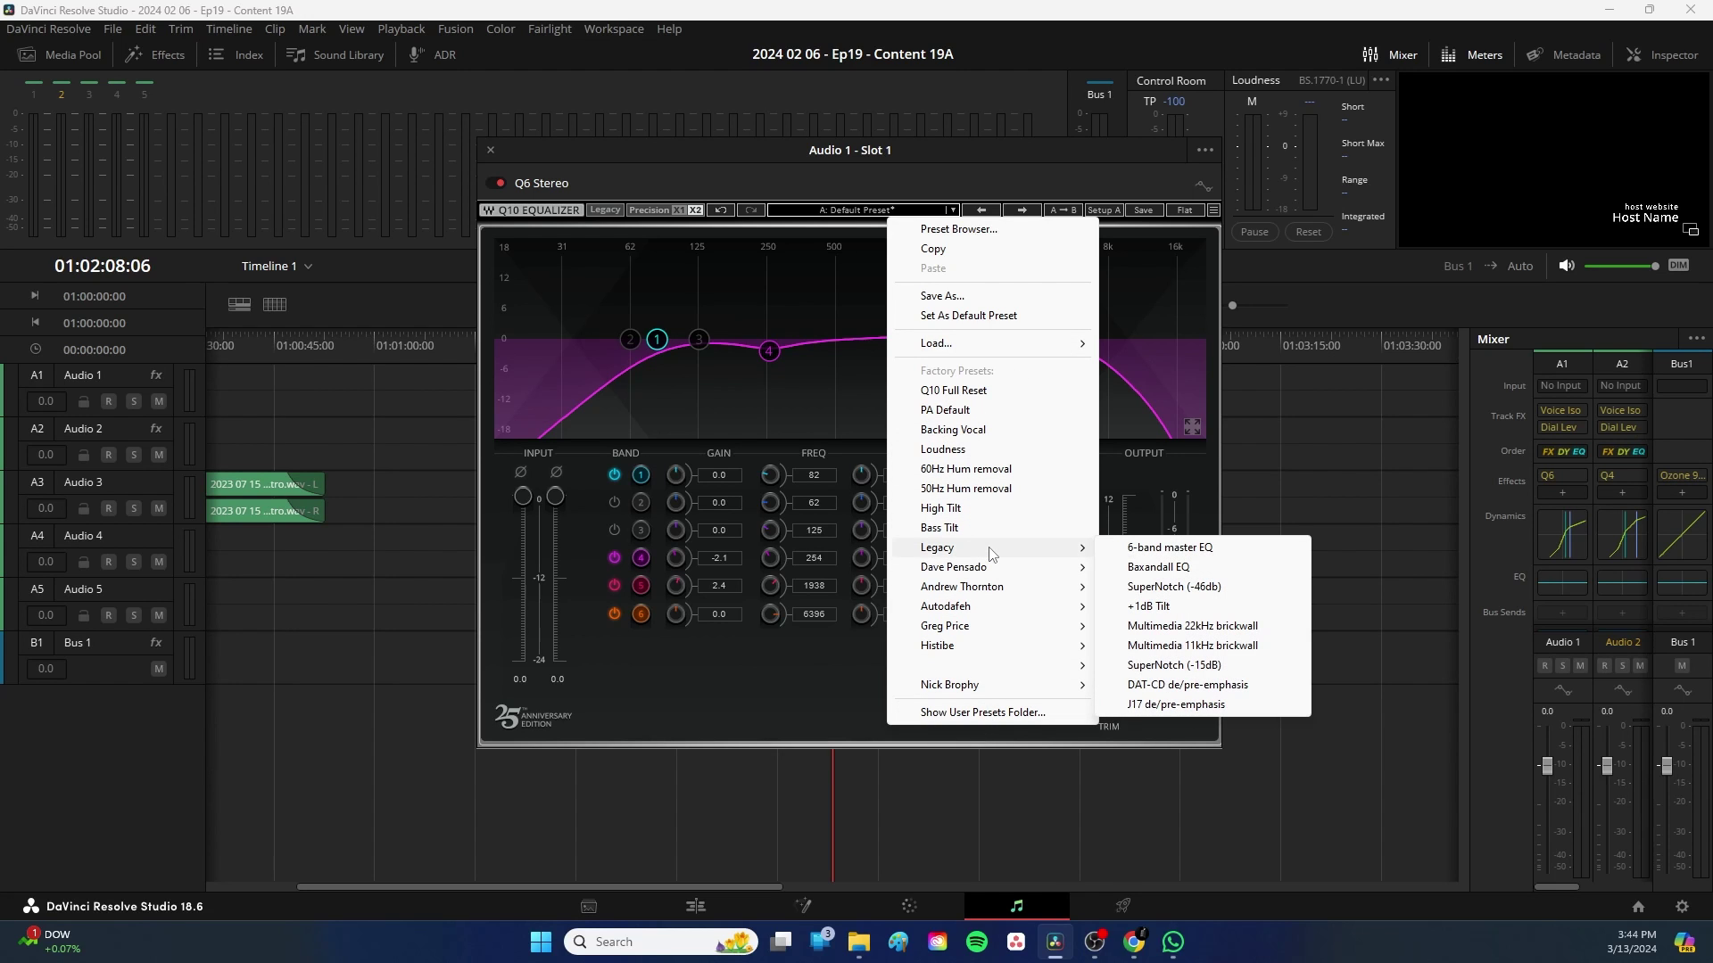
mouse_move(989, 571)
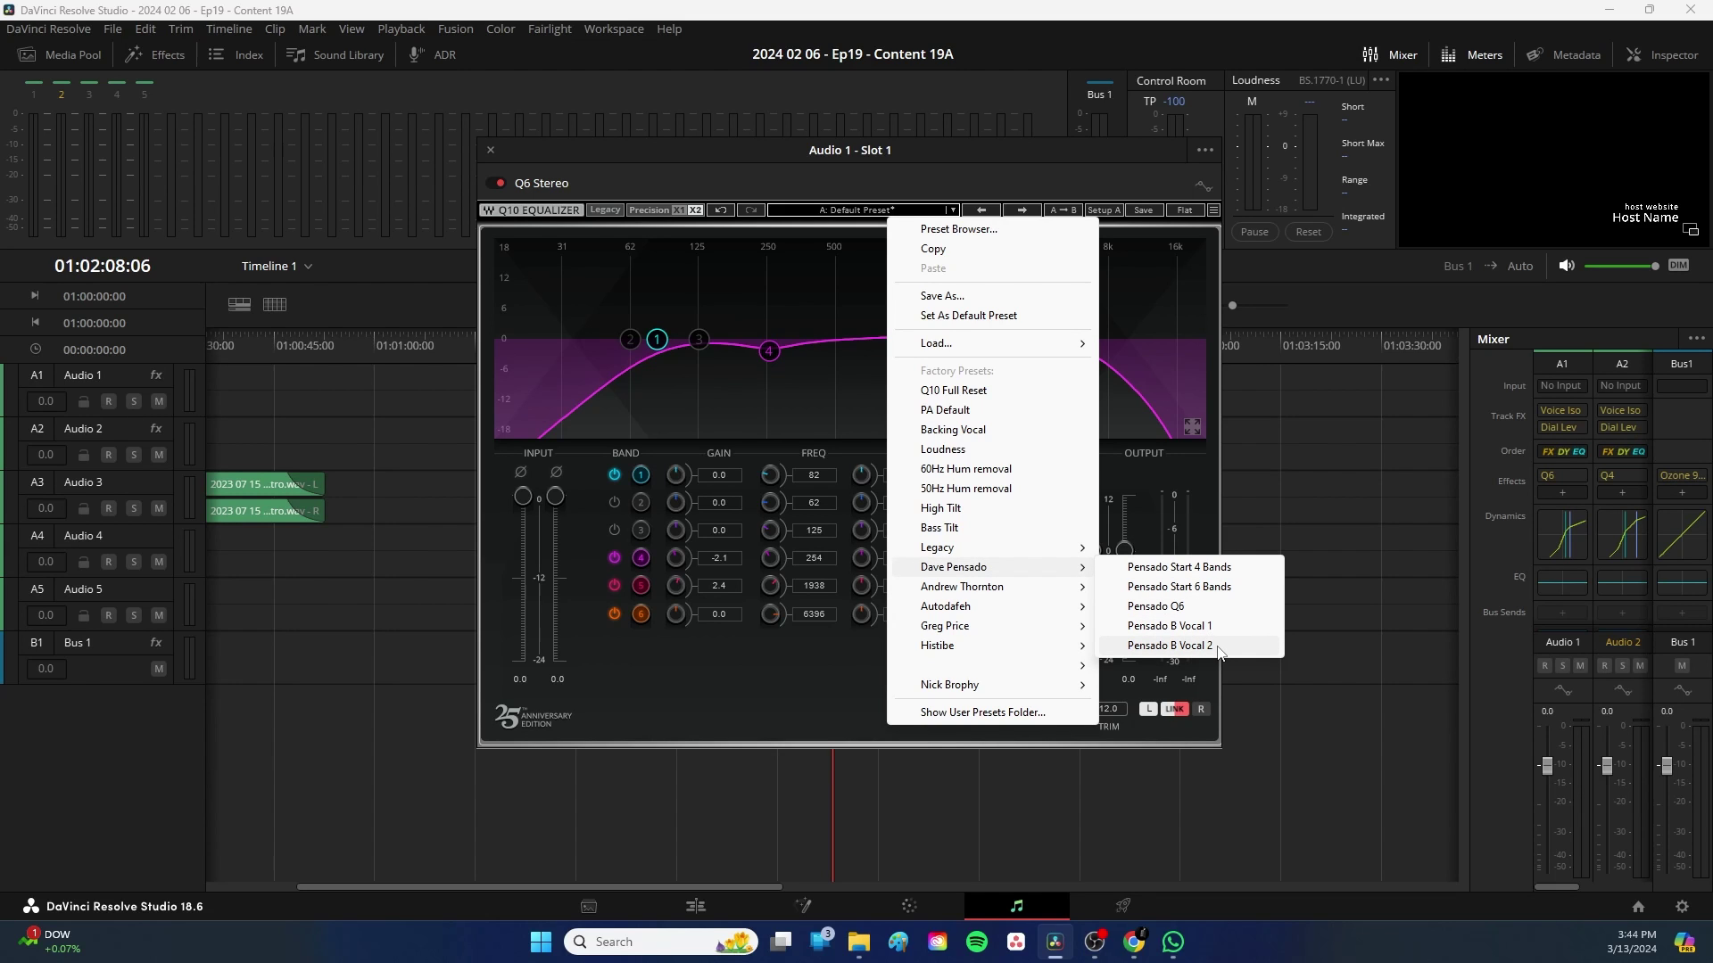
click(1197, 334)
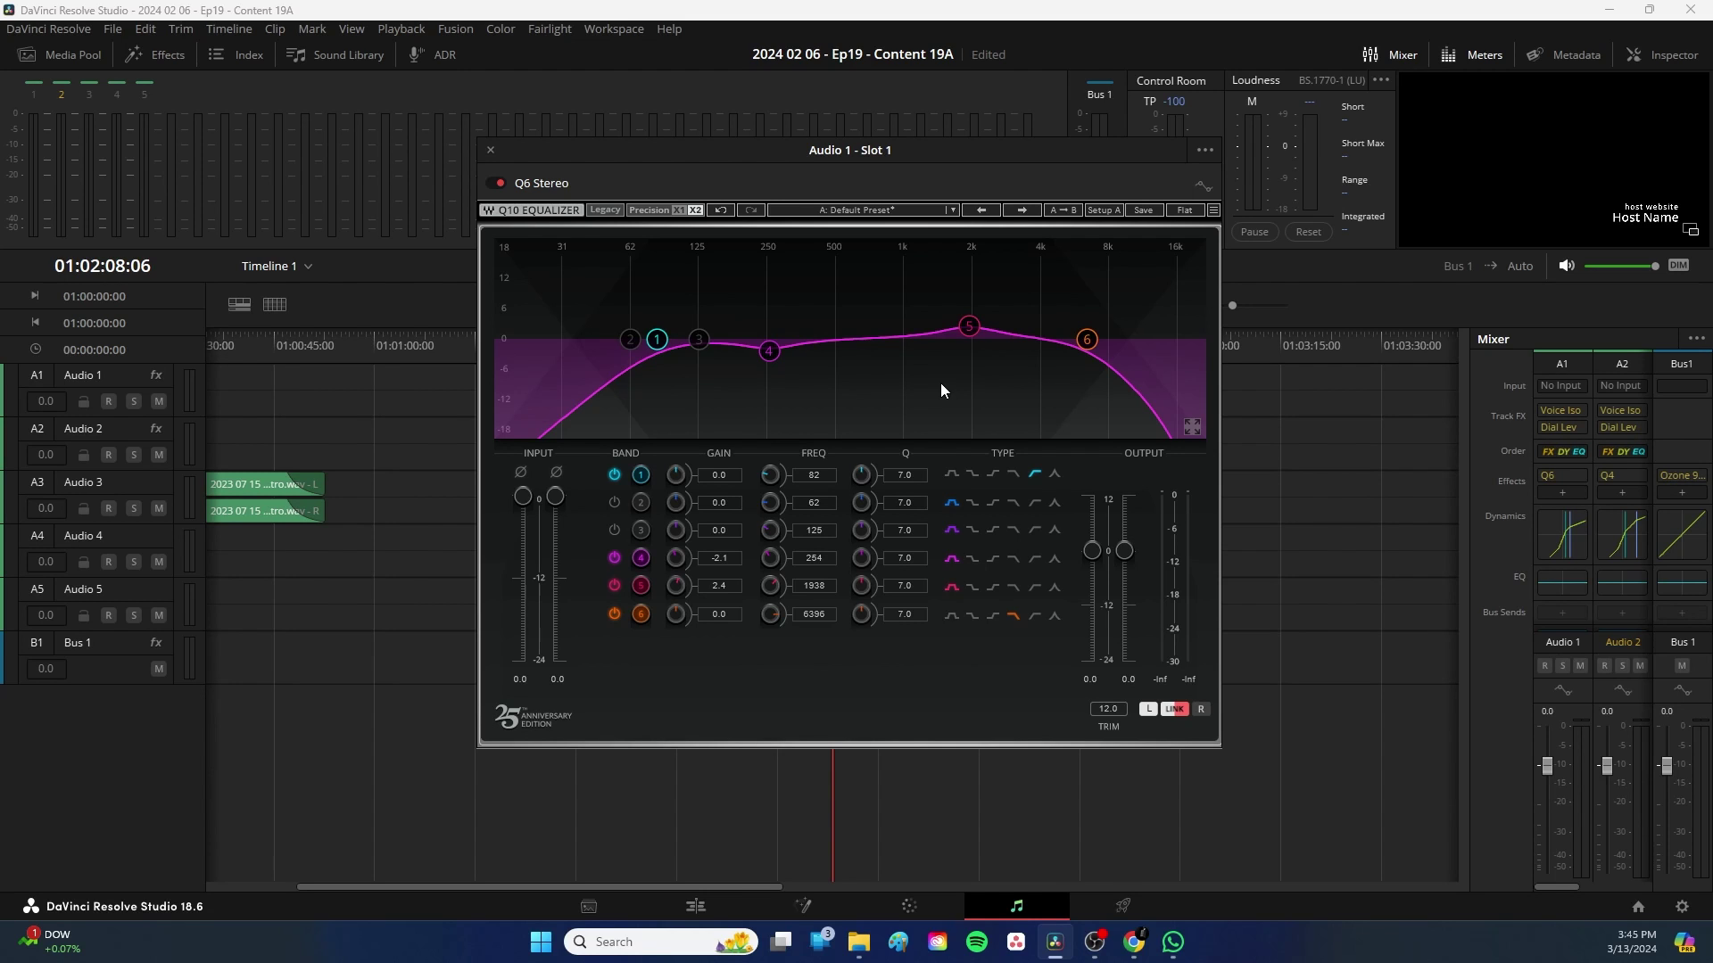
click(490, 152)
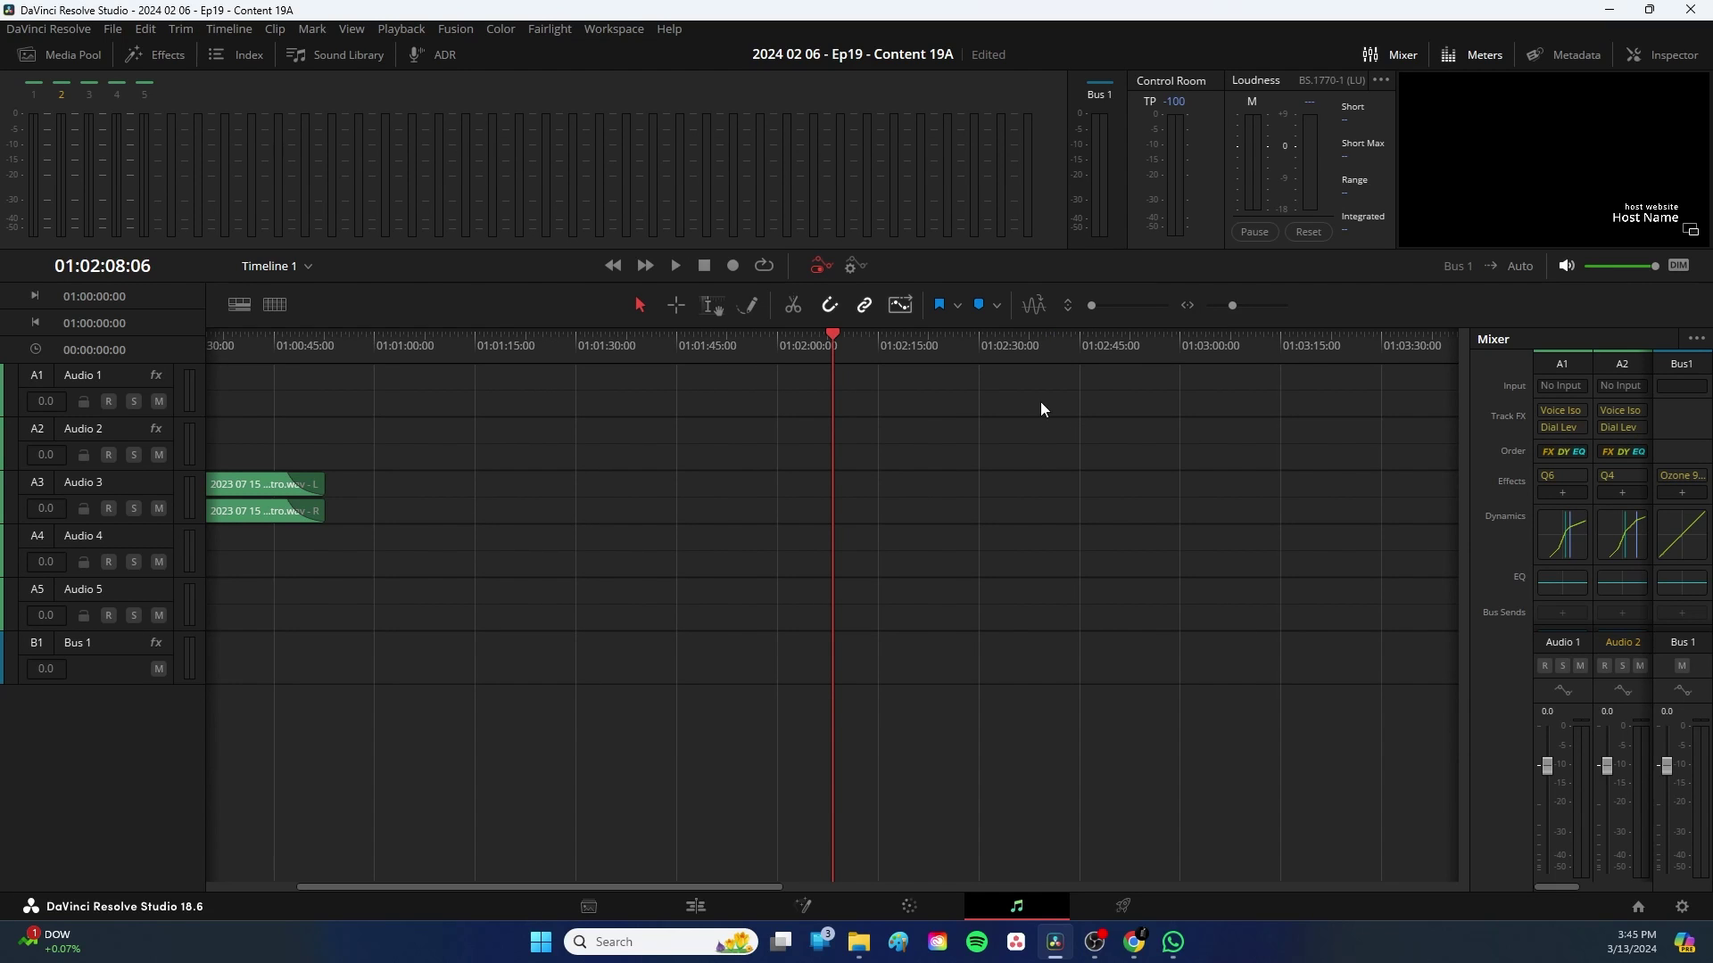